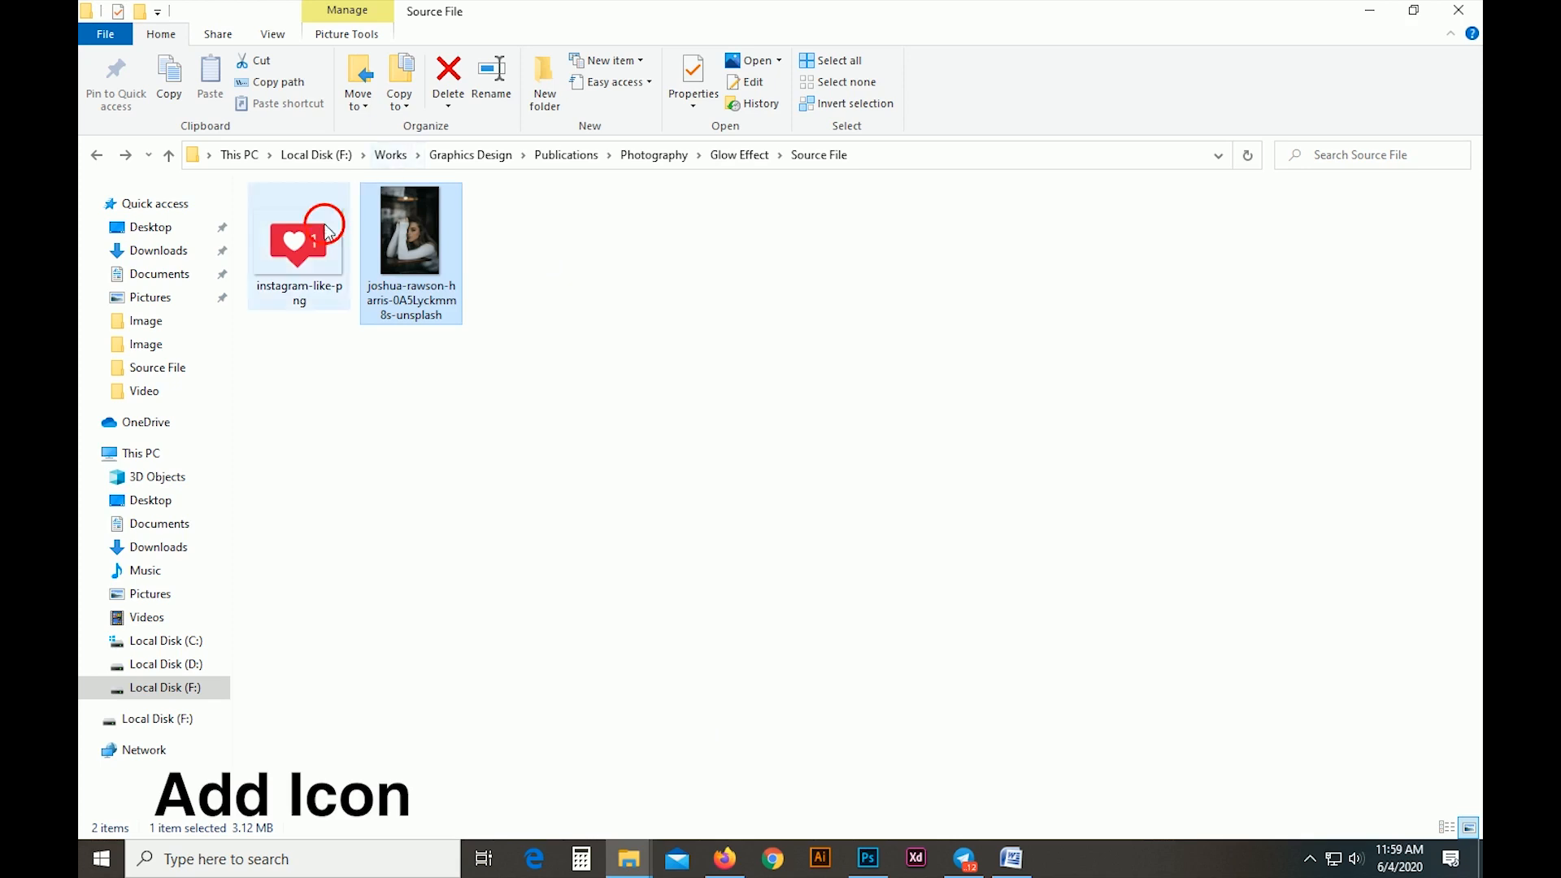
# Place the instagram-like-png icon in the photo, scale it to about 86%, and position it beside the woman's head
pyautogui.moveTo(309, 252); pyautogui.dragTo(795, 449)
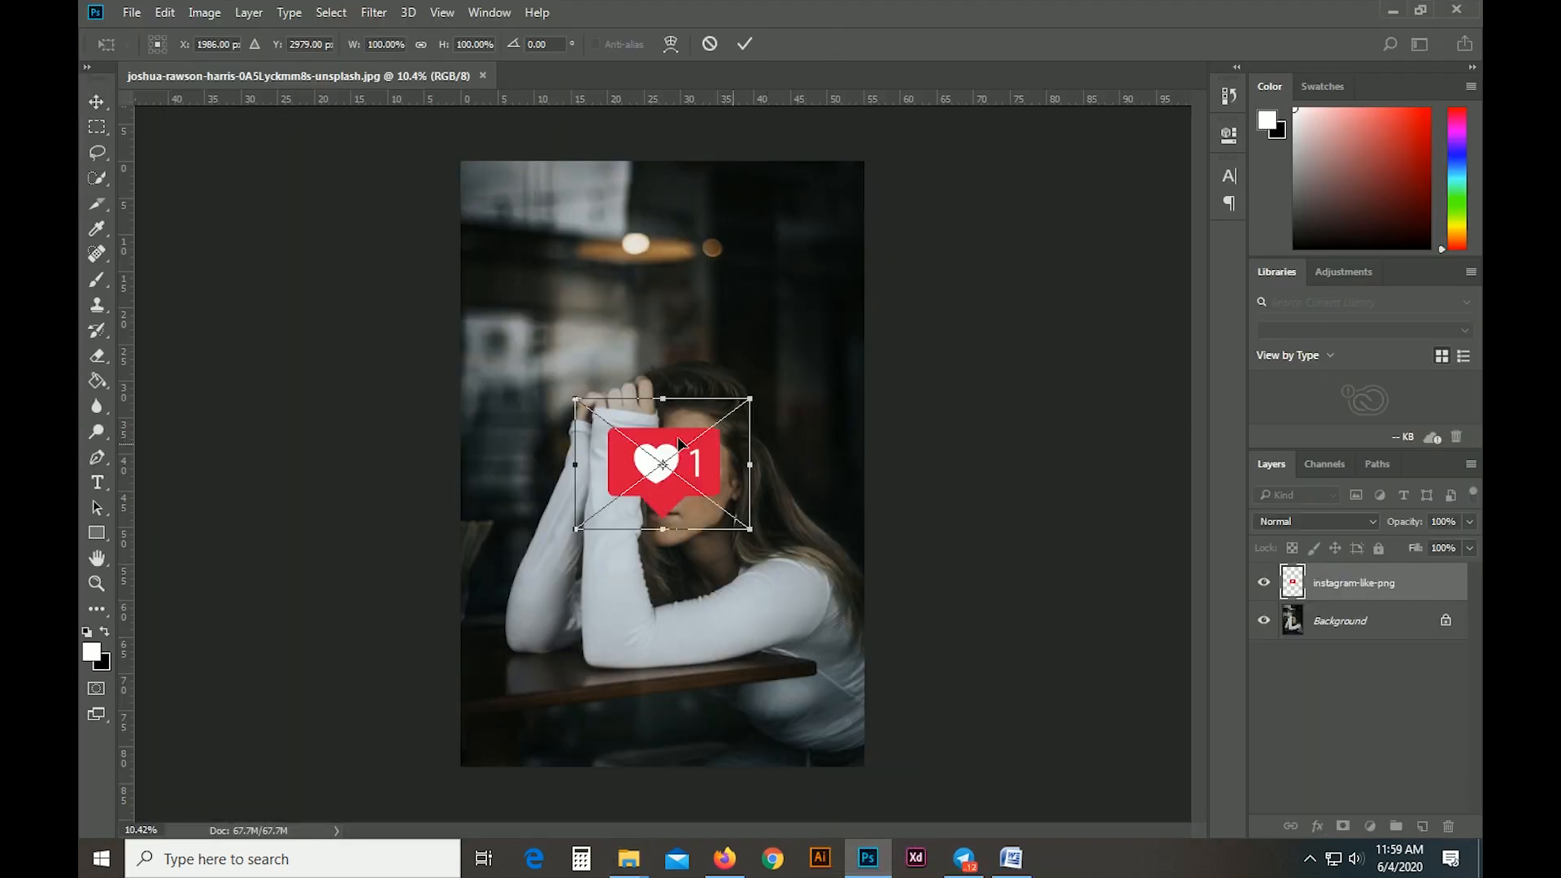
pyautogui.moveTo(700, 461); pyautogui.dragTo(795, 417)
pyautogui.moveTo(689, 351); pyautogui.dragTo(706, 366)
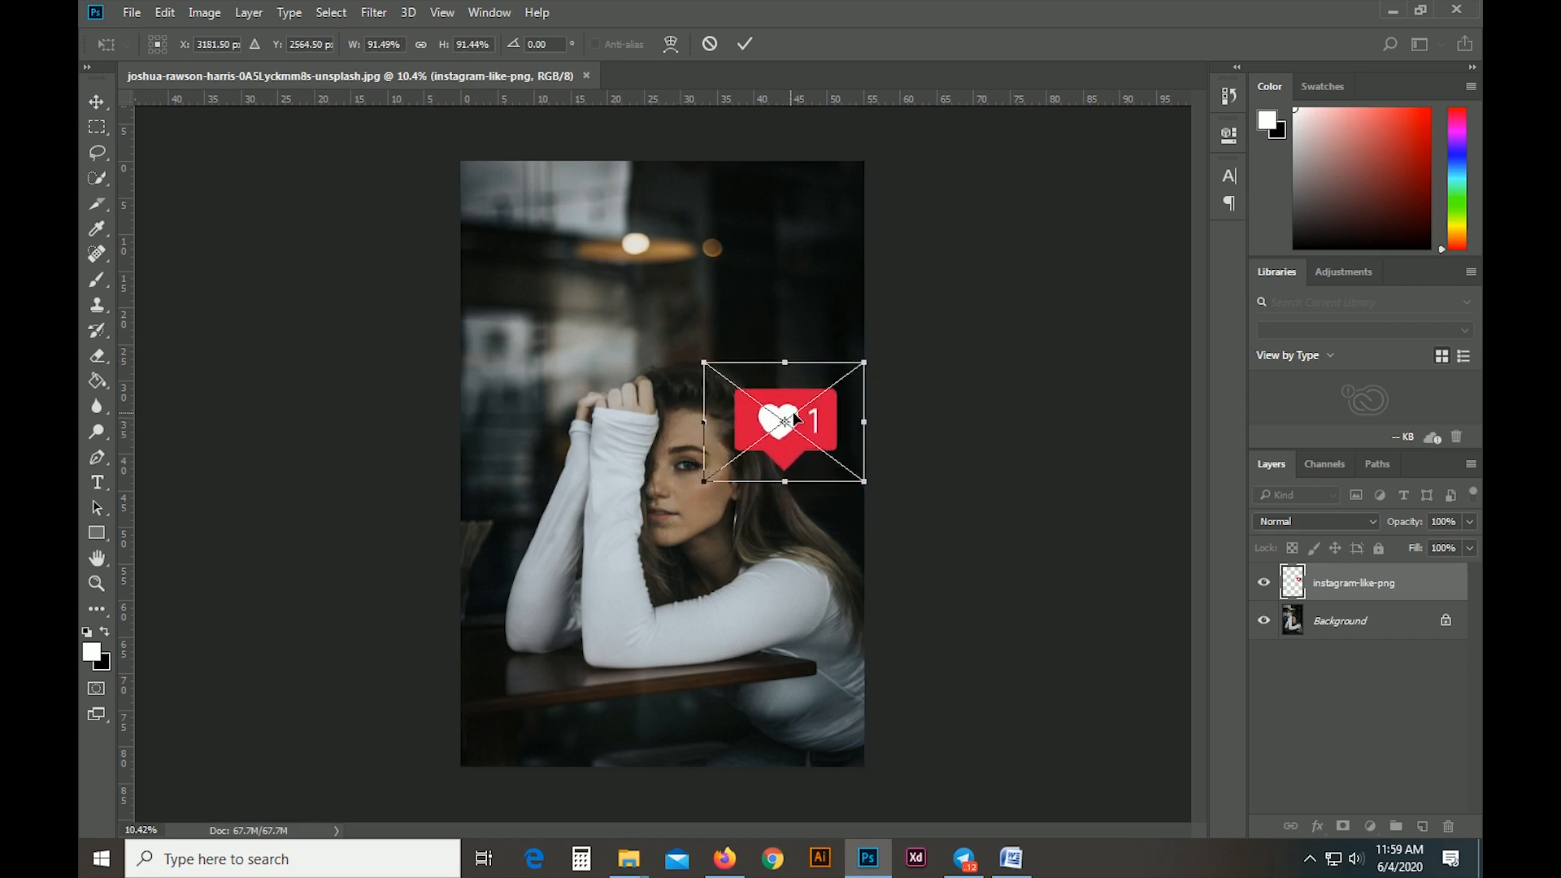
pyautogui.moveTo(795, 418); pyautogui.dragTo(792, 402)
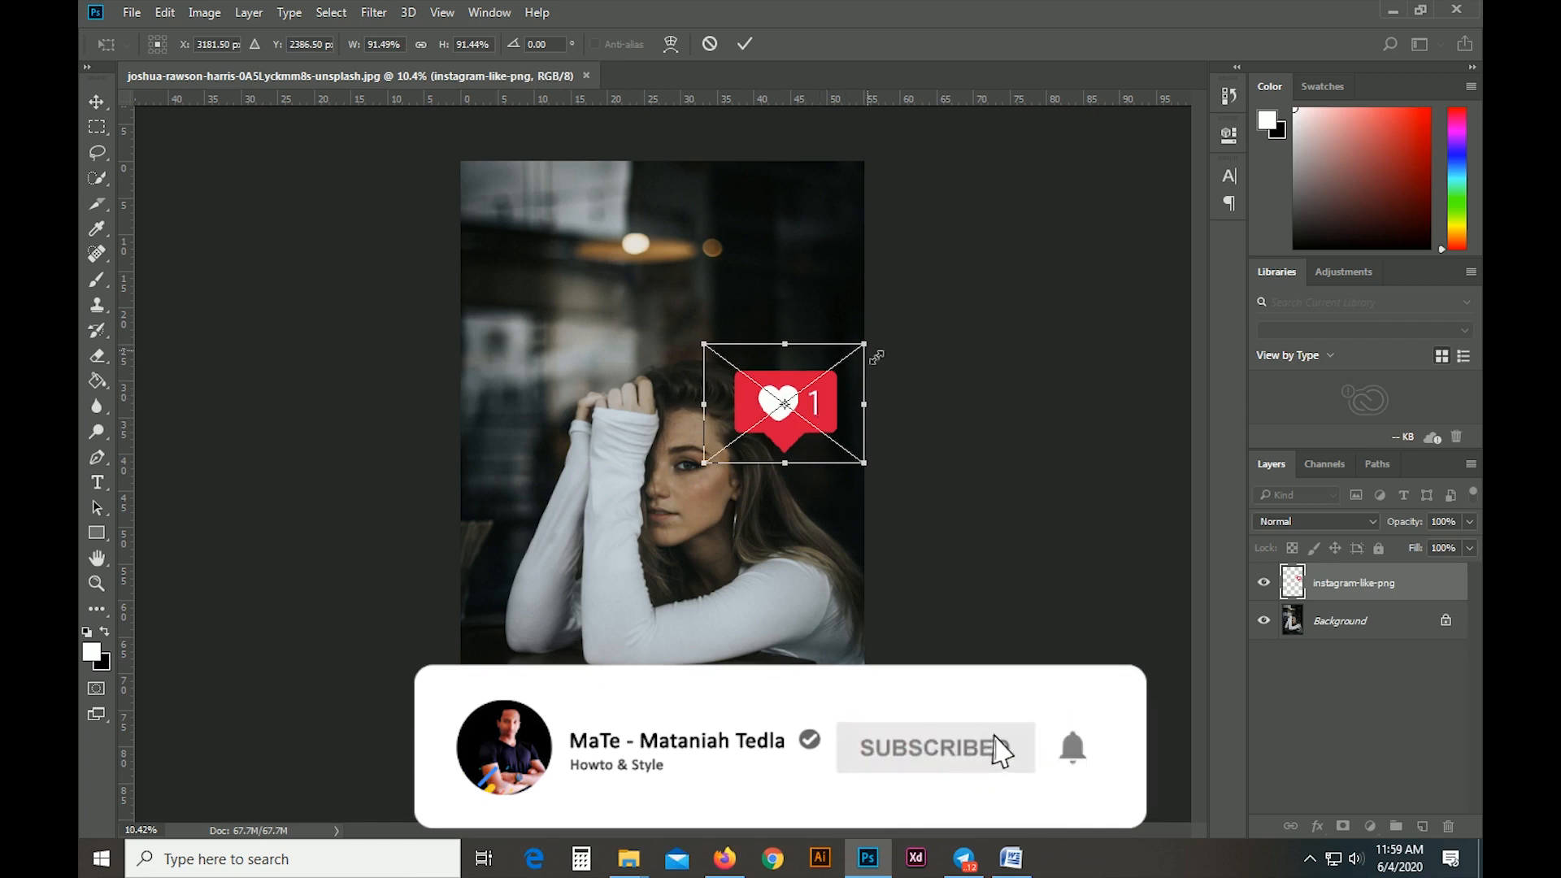
pyautogui.moveTo(876, 358); pyautogui.dragTo(869, 361)
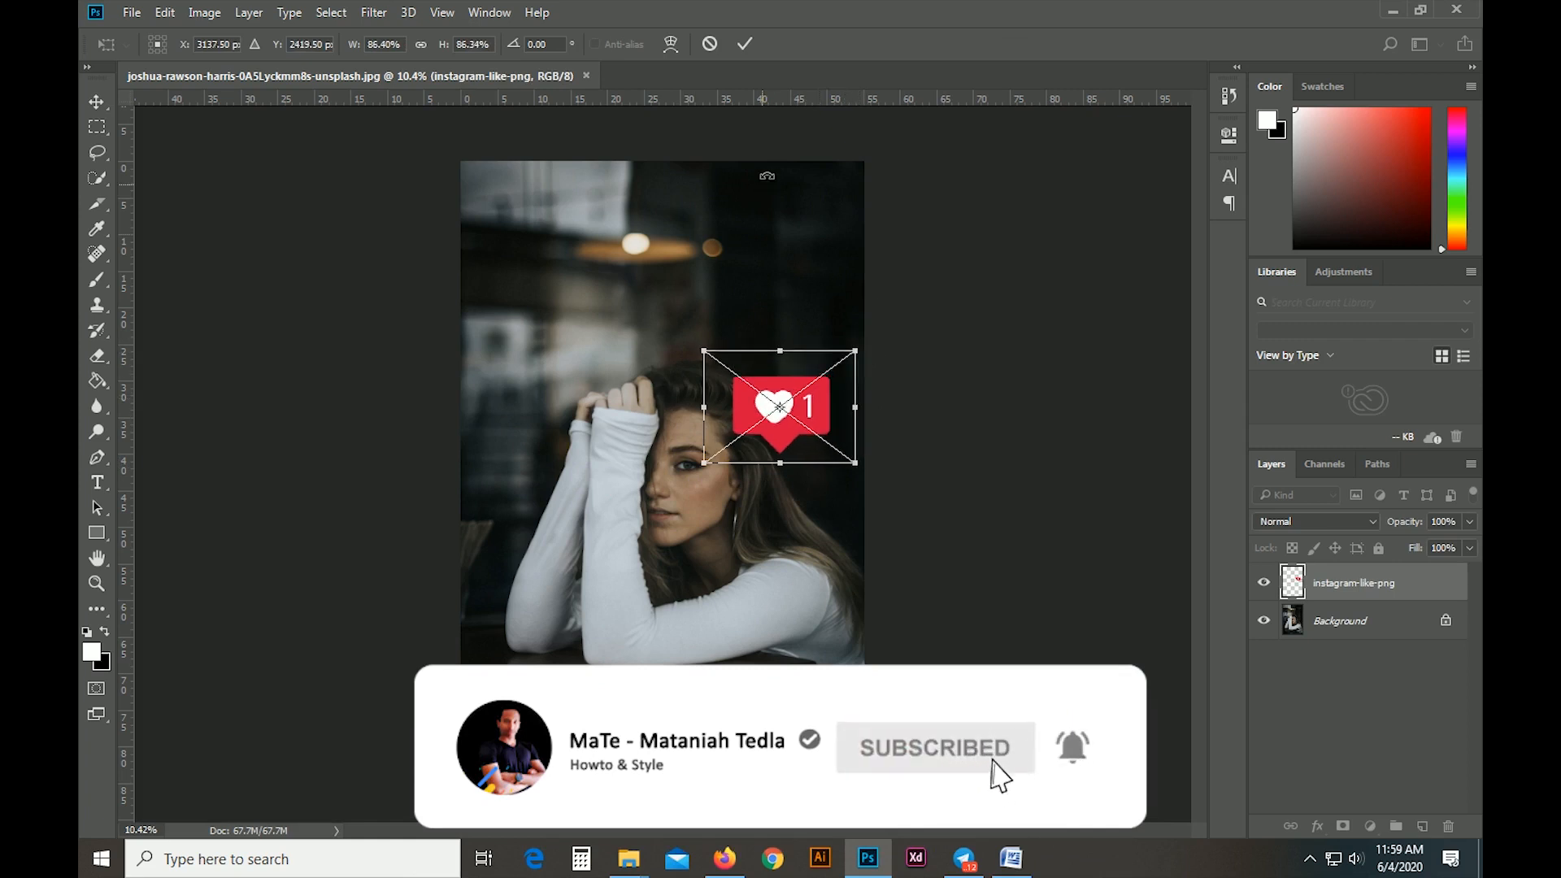
pyautogui.click(744, 43)
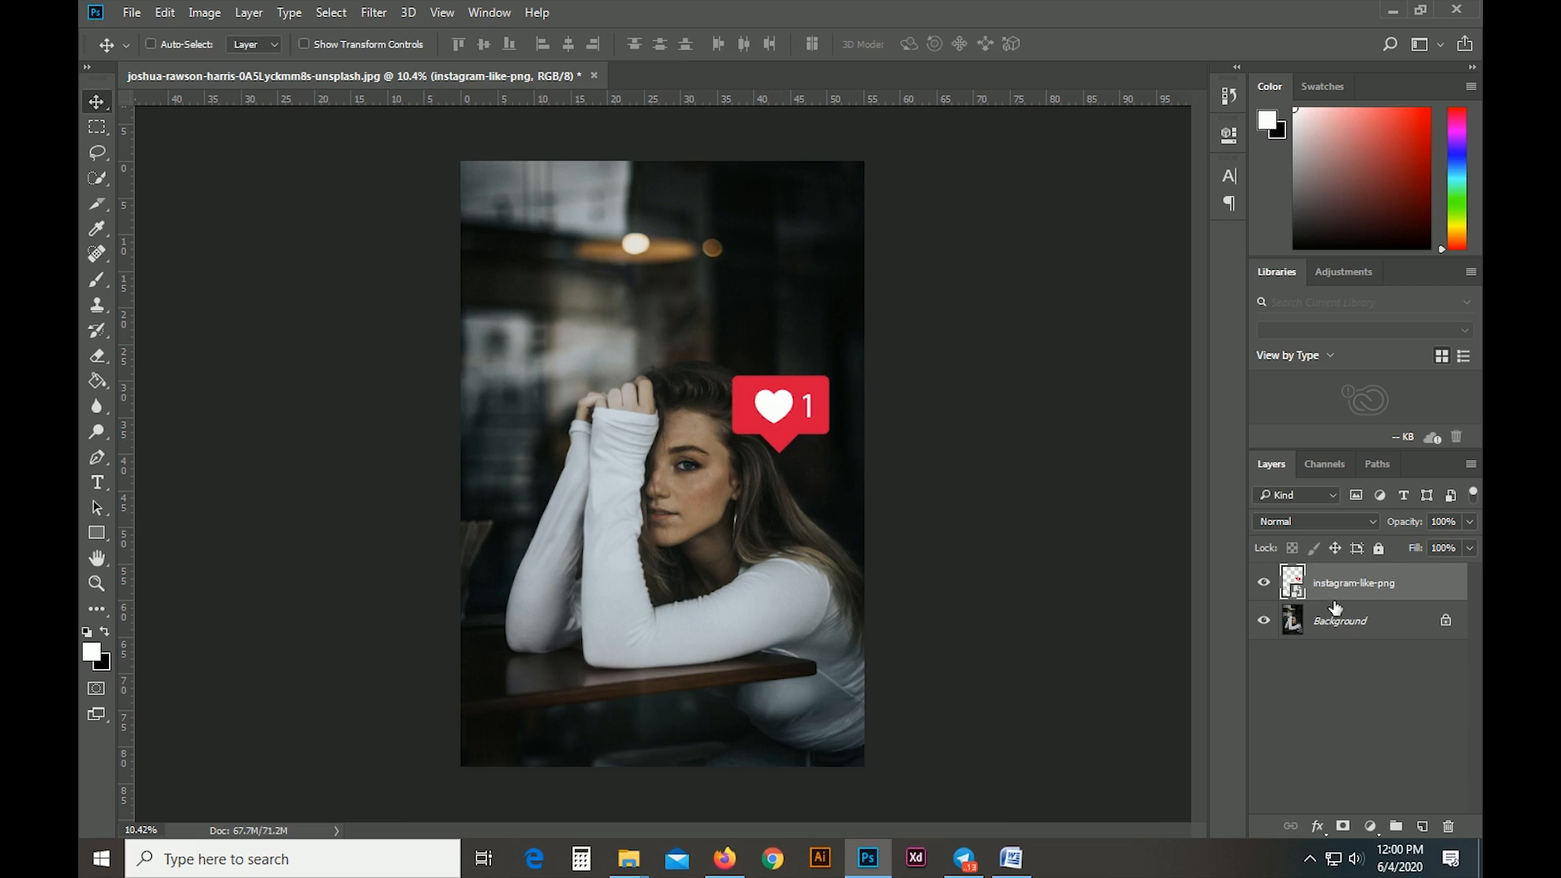
# Duplicate the instagram-like-png layer under the name "instagram-like-png Screen"
pyautogui.rightClick(1337, 583)
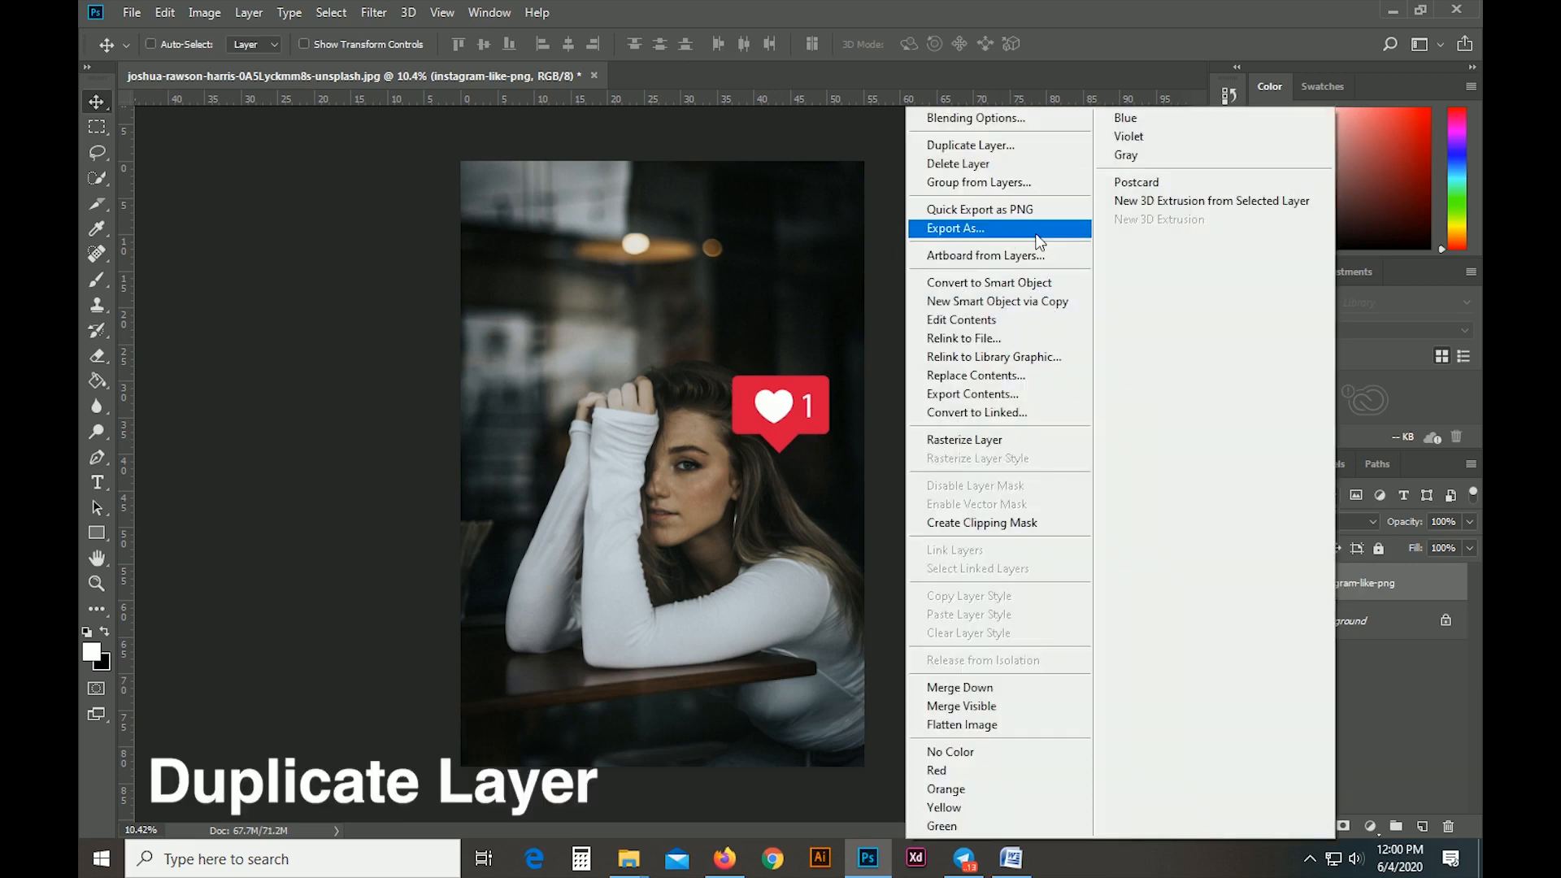
pyautogui.click(971, 145)
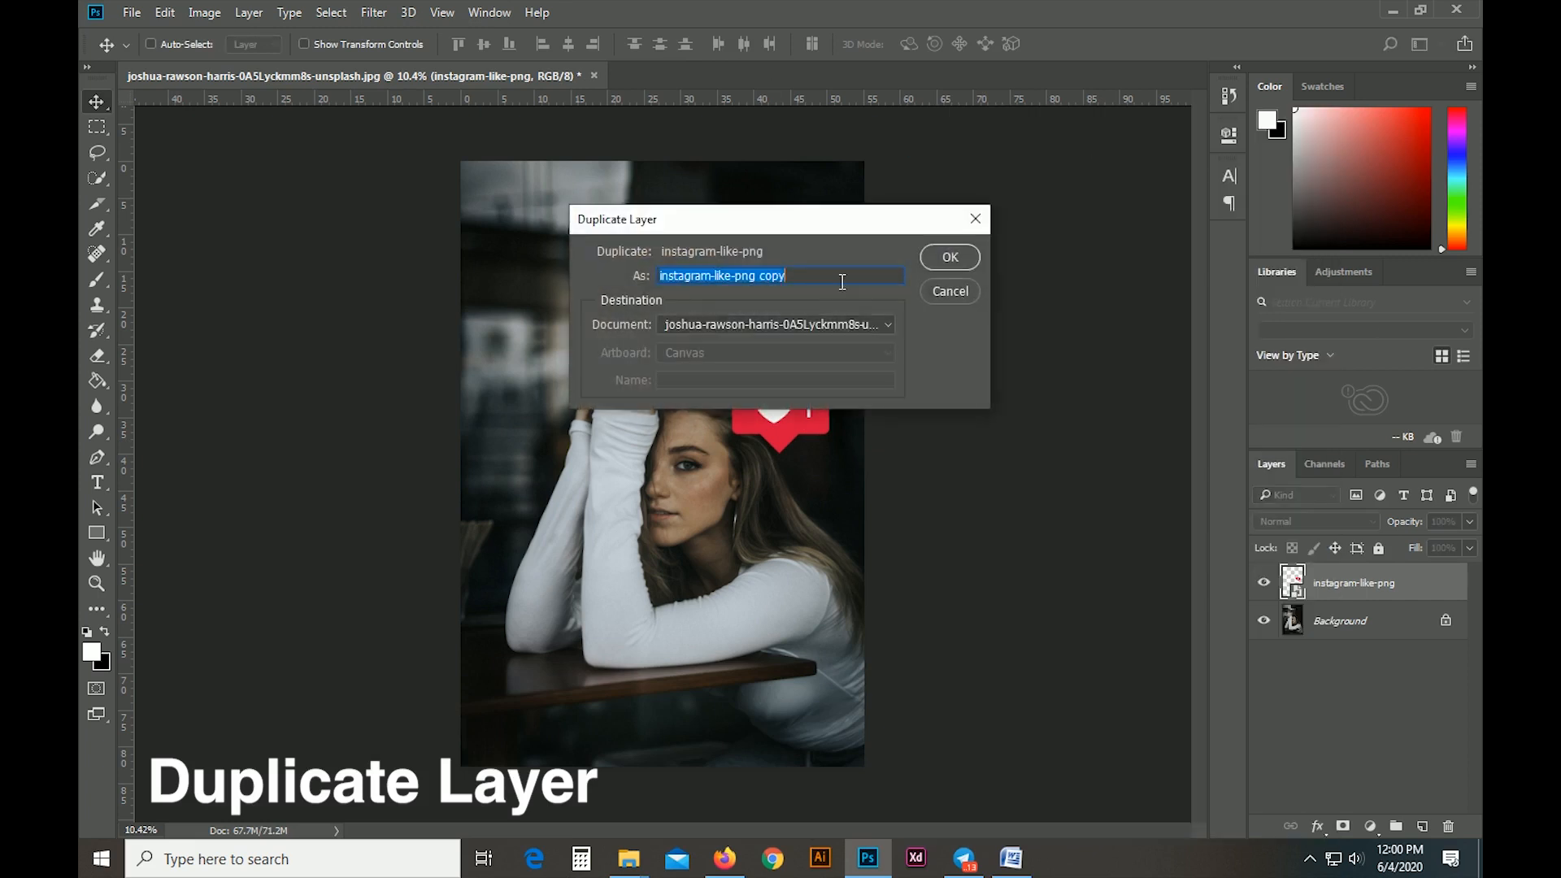
pyautogui.doubleClick(768, 276)
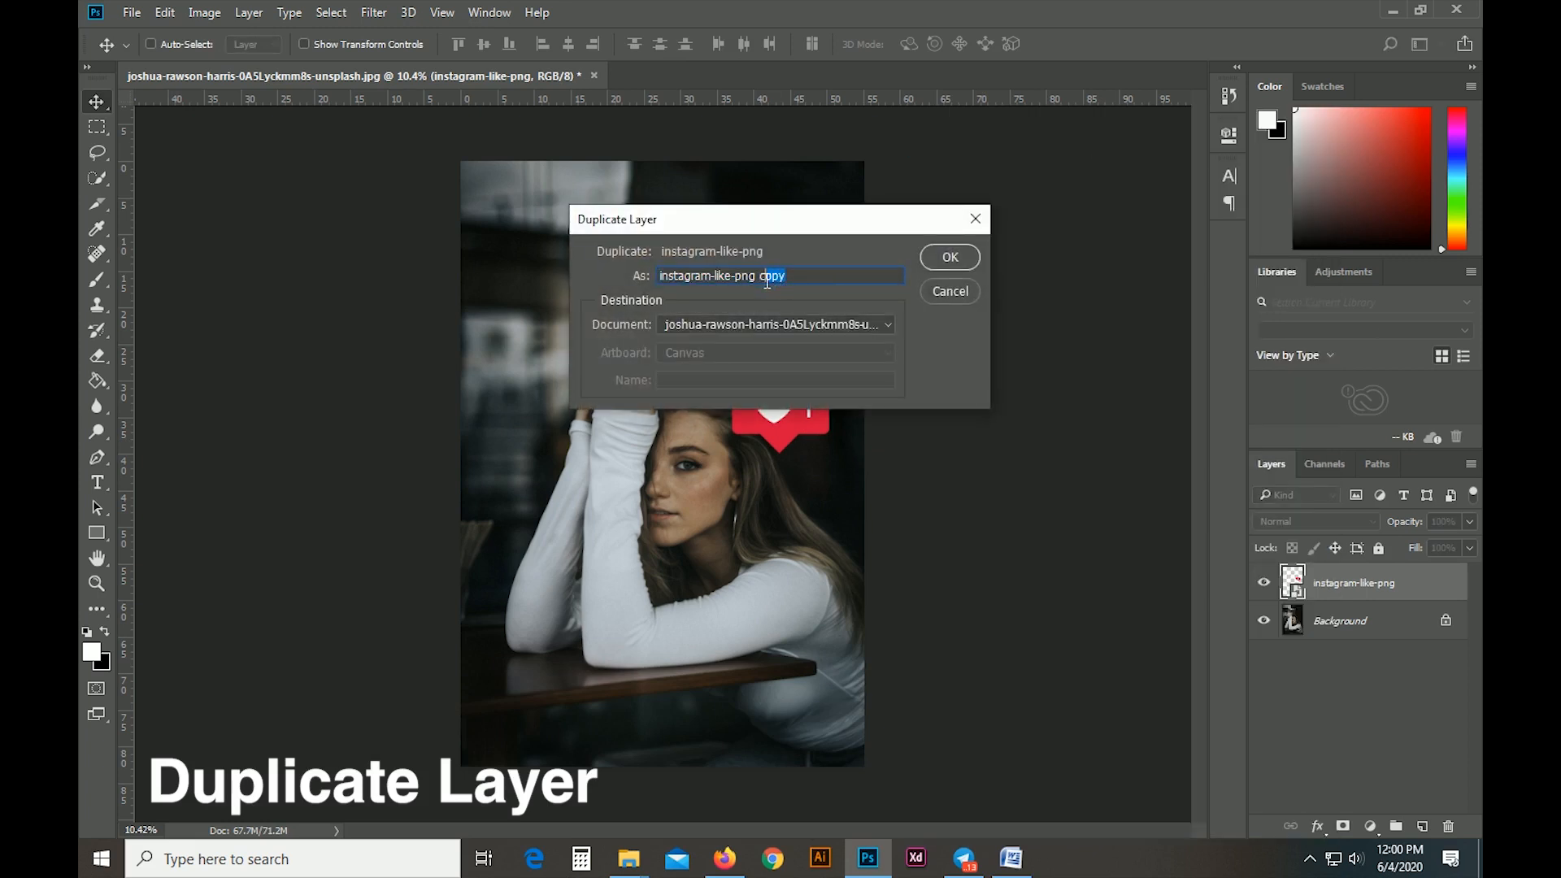
pyautogui.write('Screen')
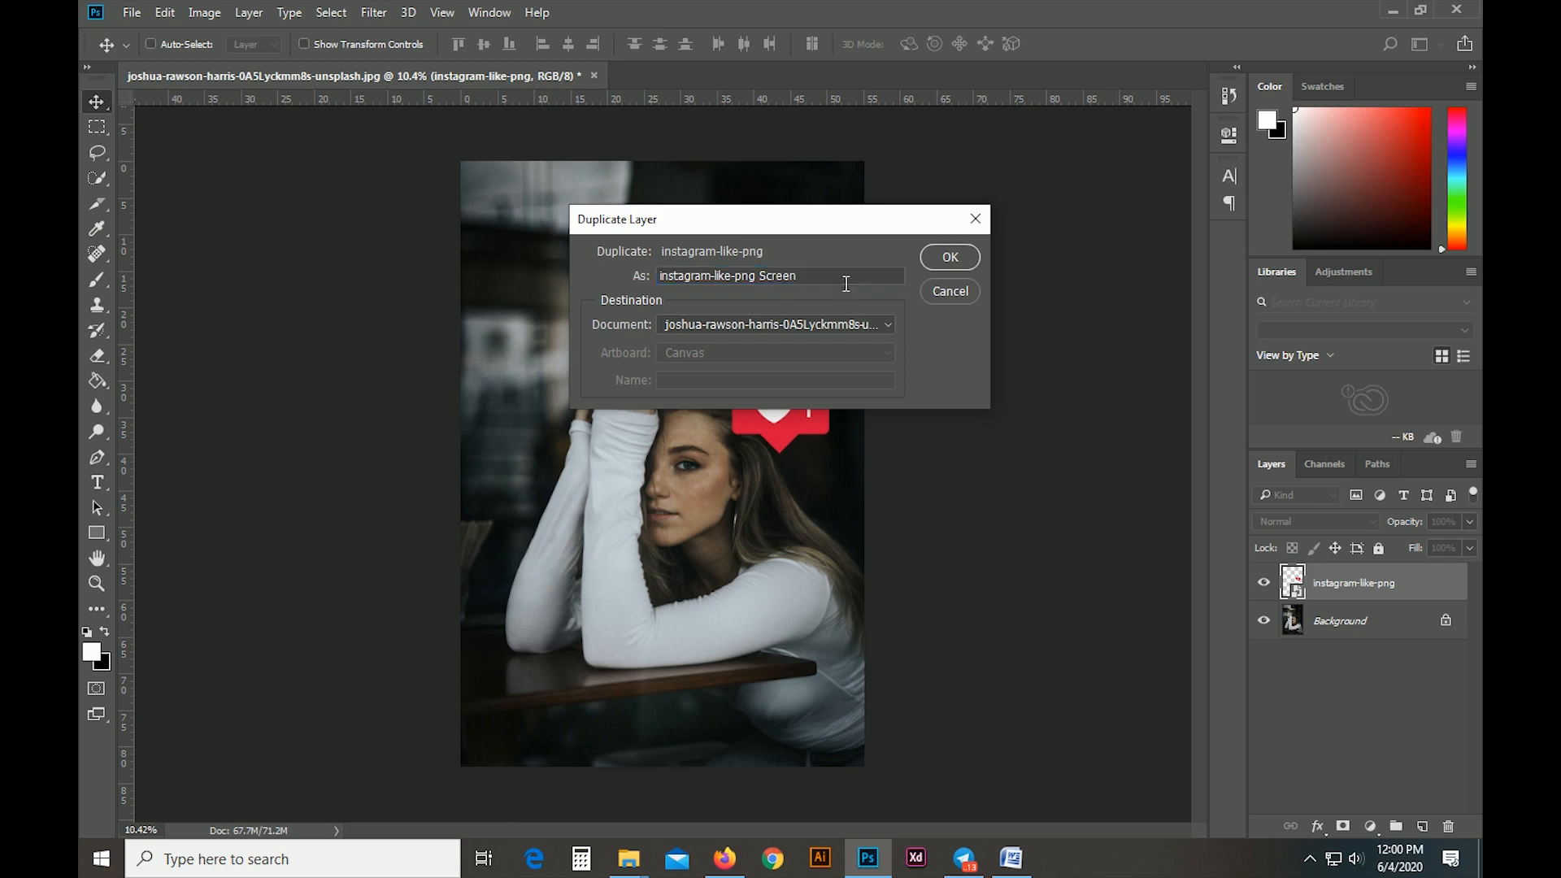
pyautogui.press('Return')
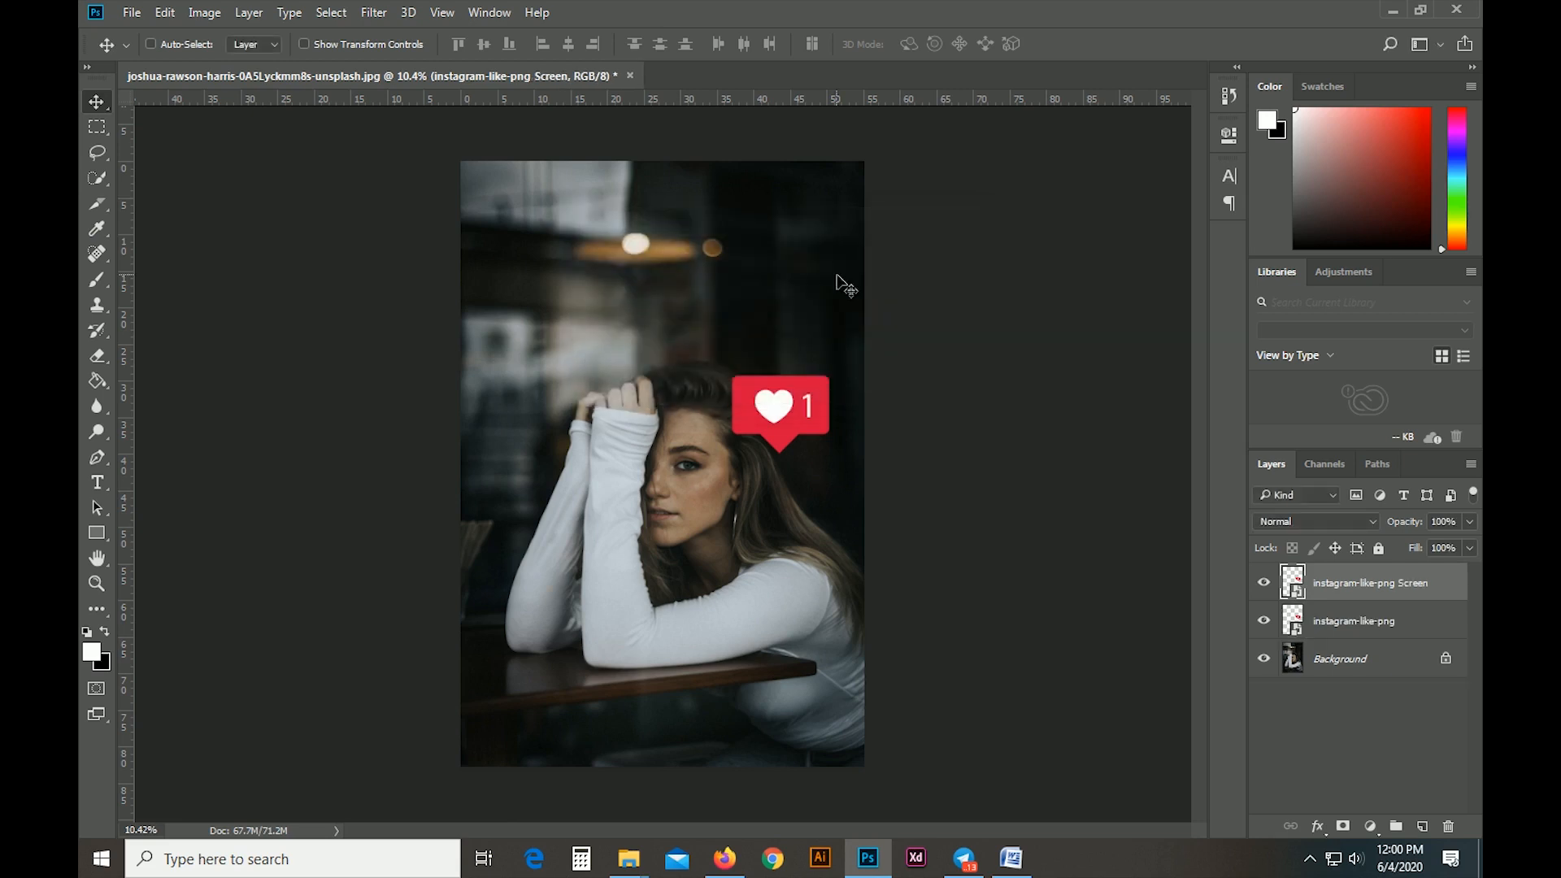
# Apply a 5-pixel Gaussian Blur to the instagram-like-png Screen layer and set its blend mode to Screen
pyautogui.press('ctrl')
pyautogui.click(372, 13)
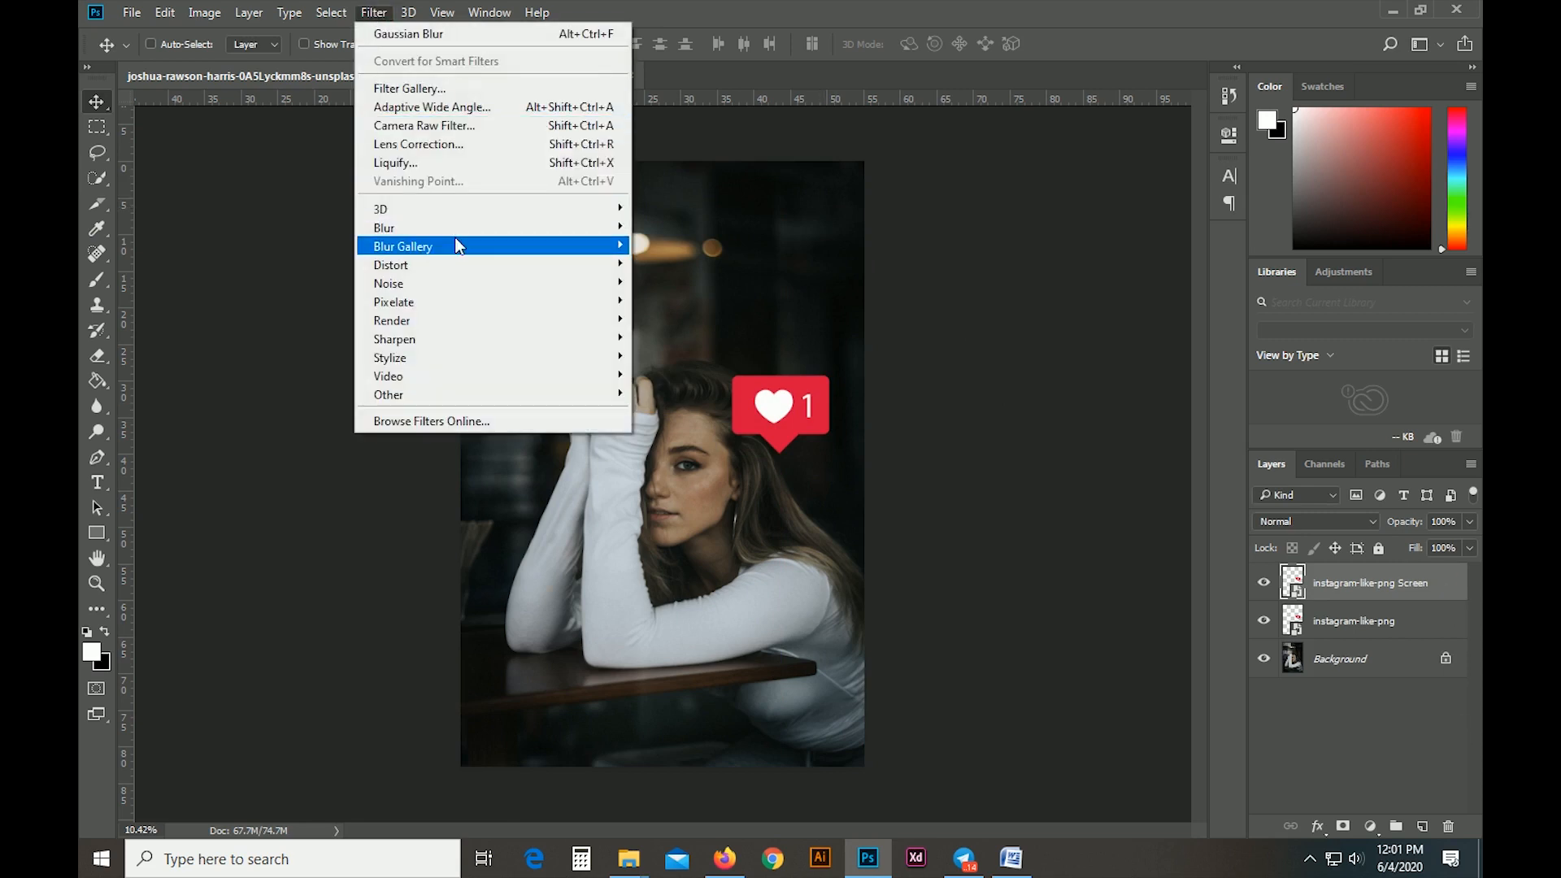
pyautogui.moveTo(498, 235)
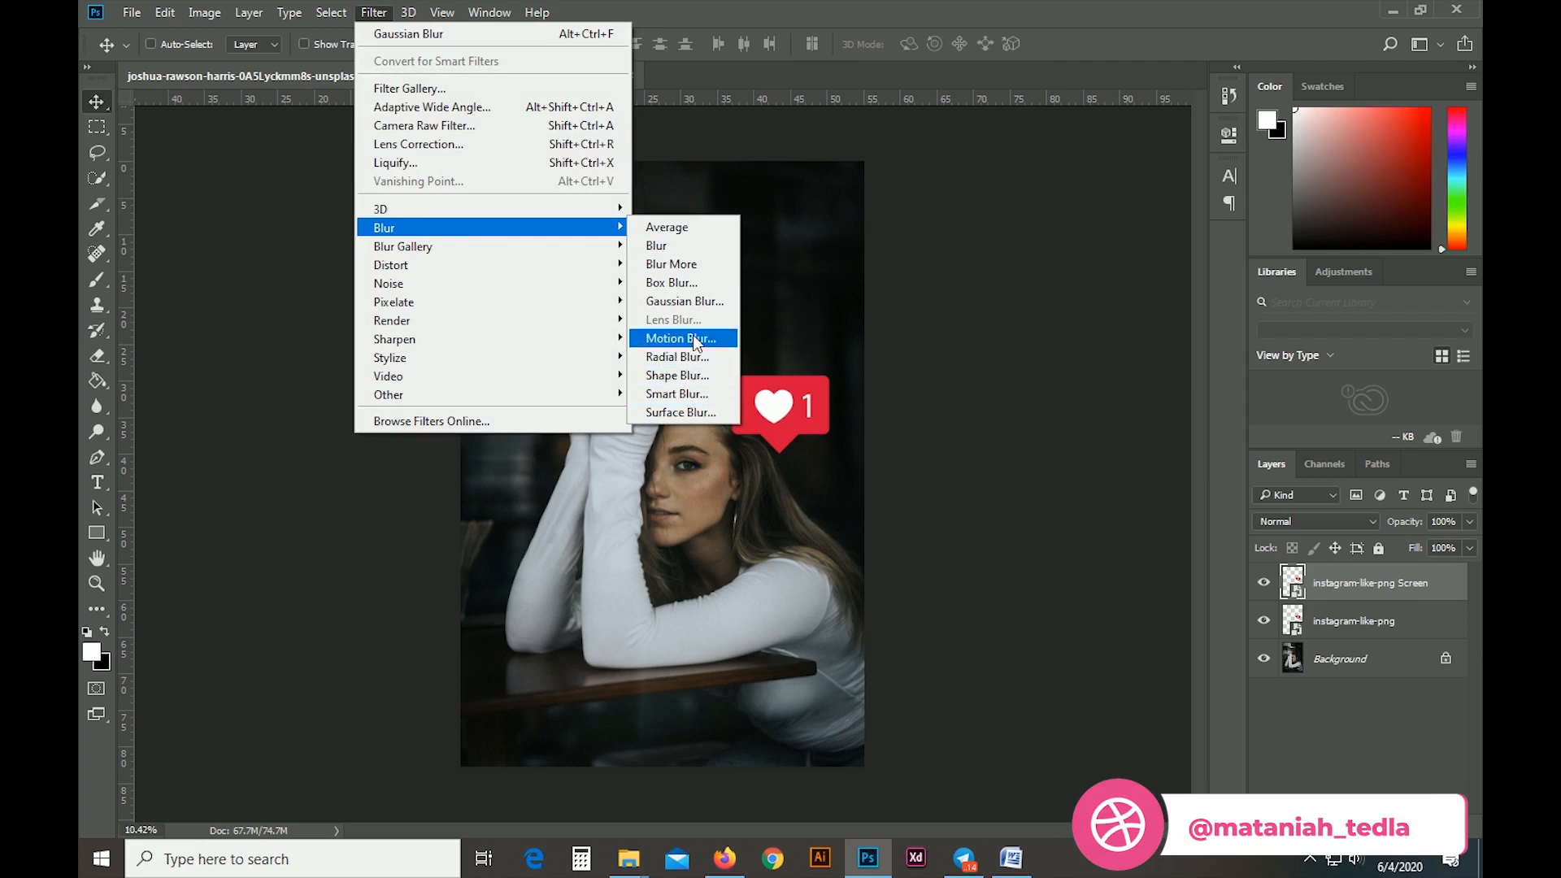
pyautogui.click(695, 308)
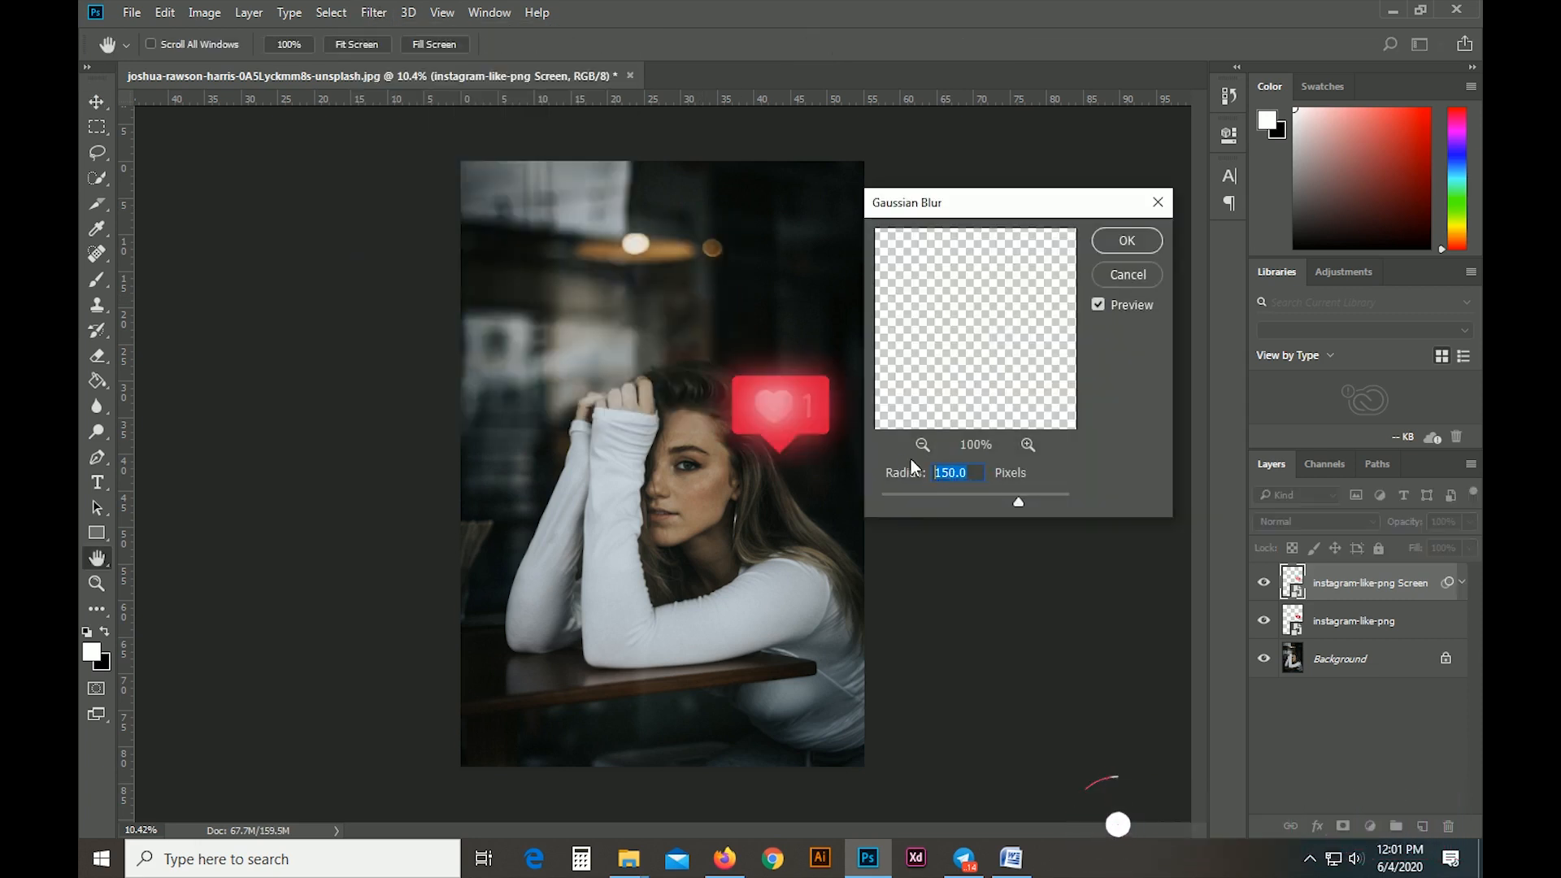
pyautogui.write('5')
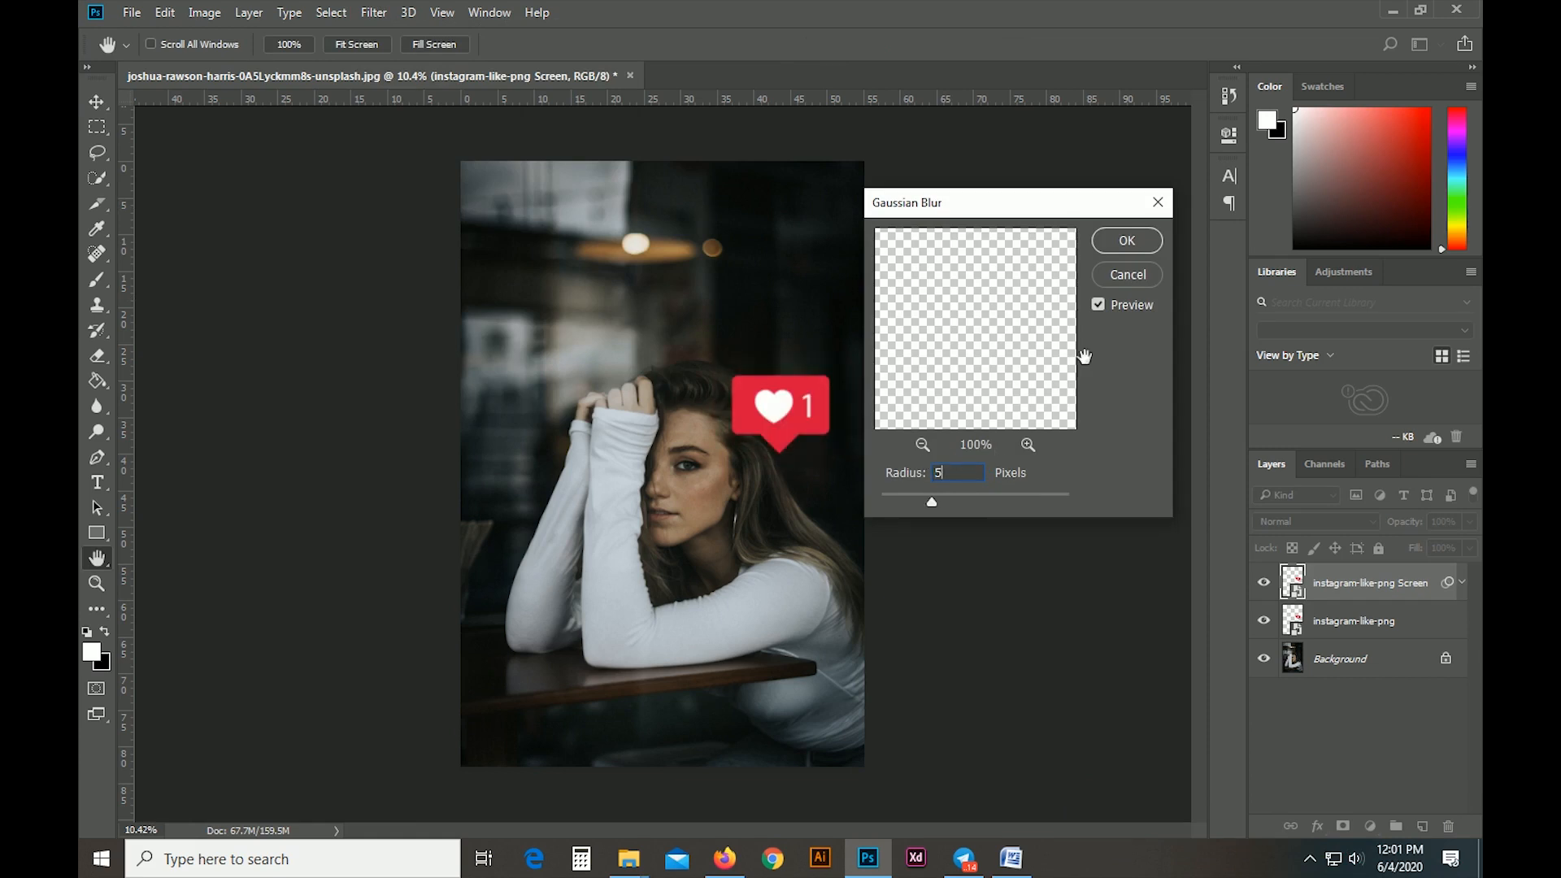
pyautogui.click(1121, 242)
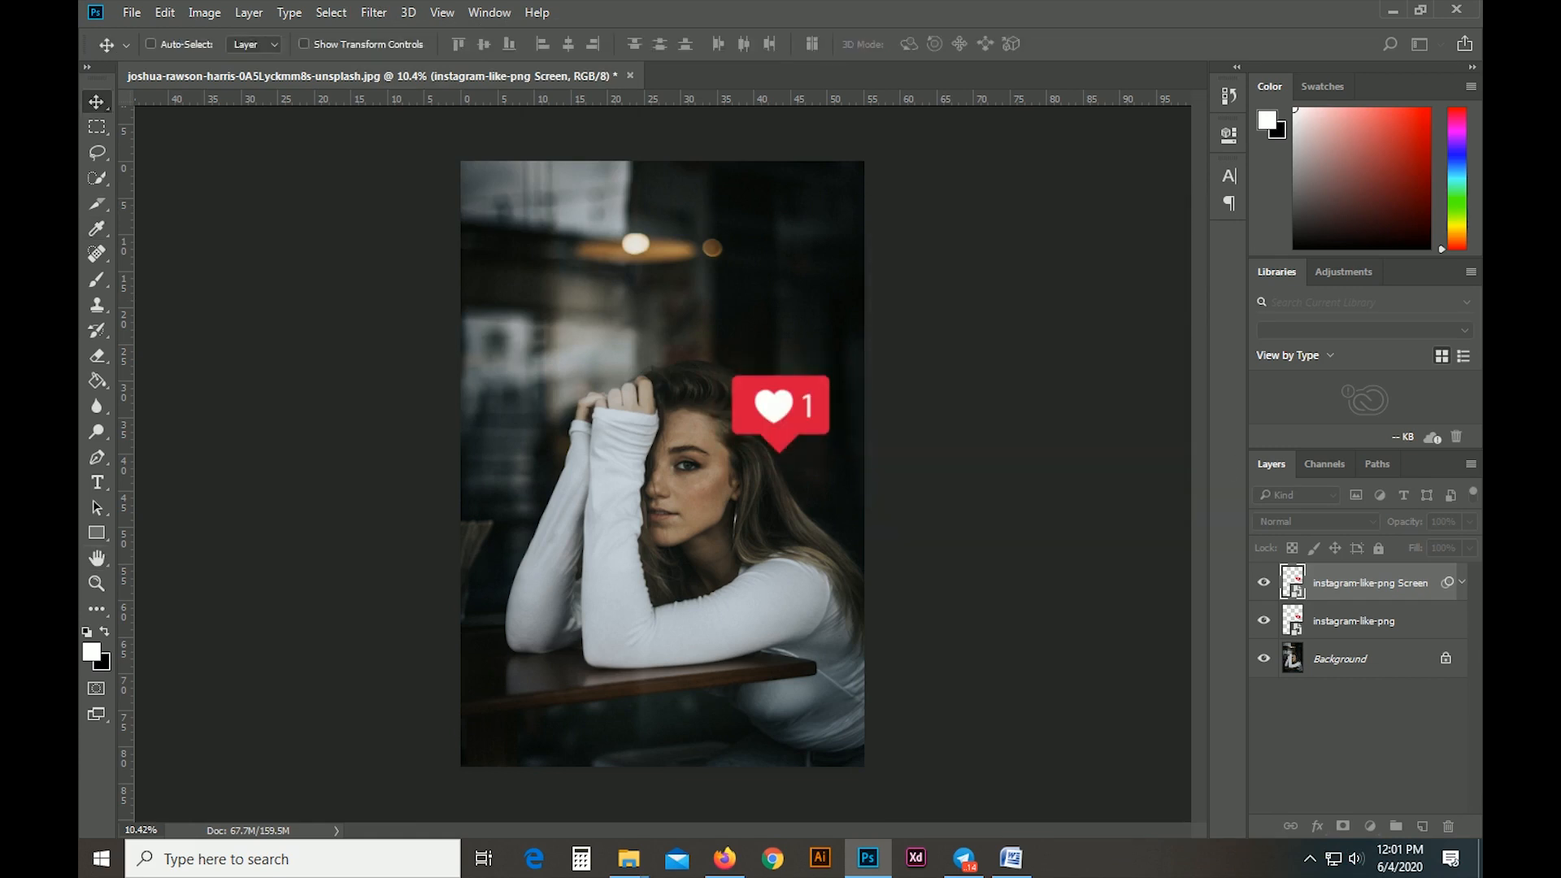
pyautogui.click(1374, 525)
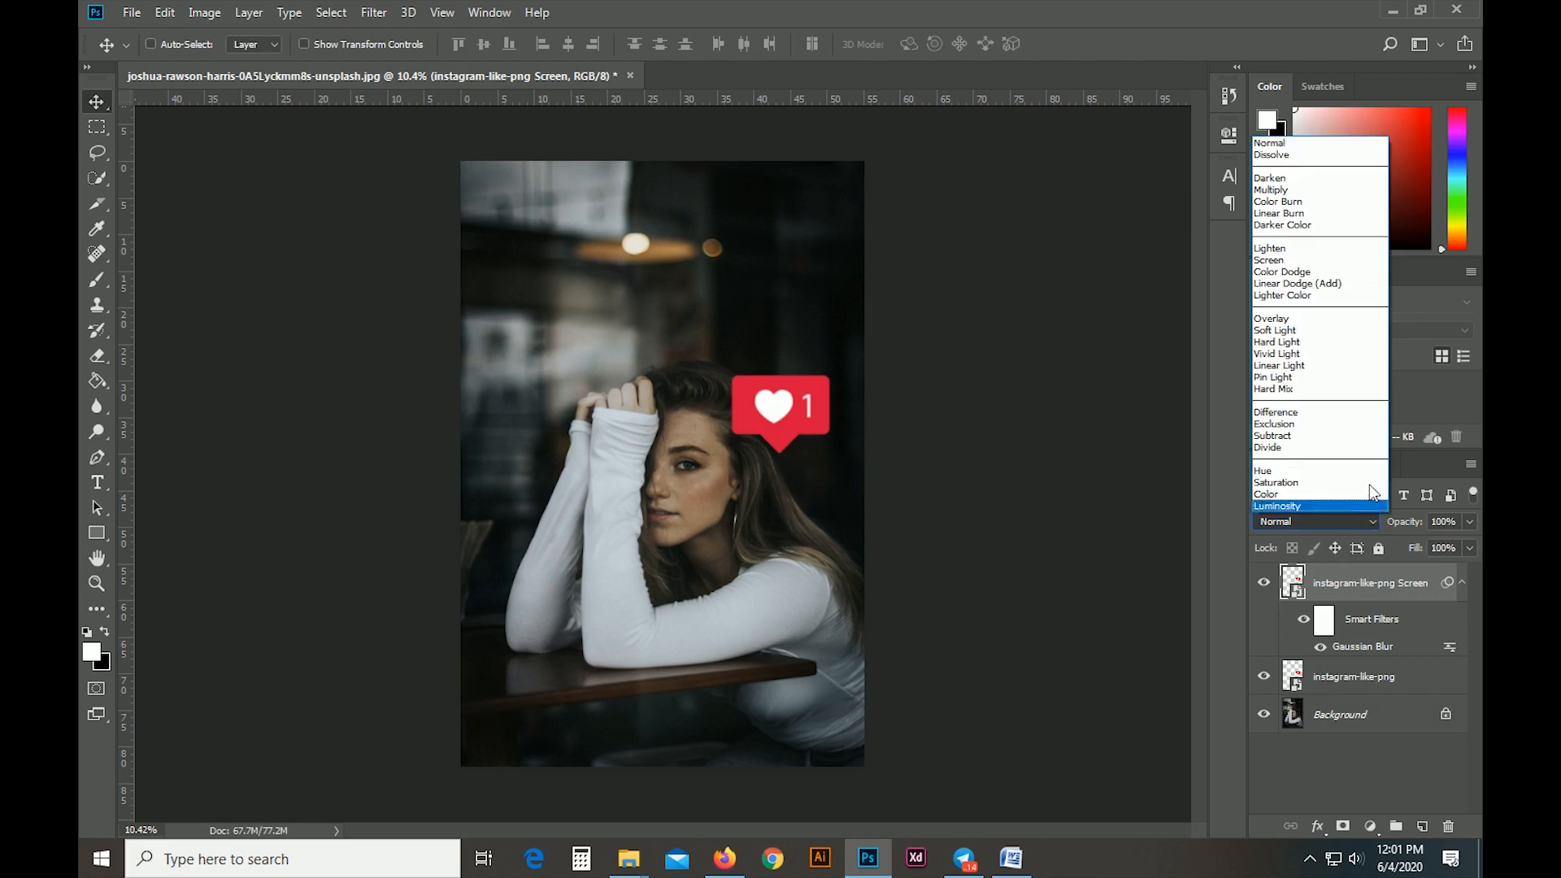
pyautogui.click(1310, 260)
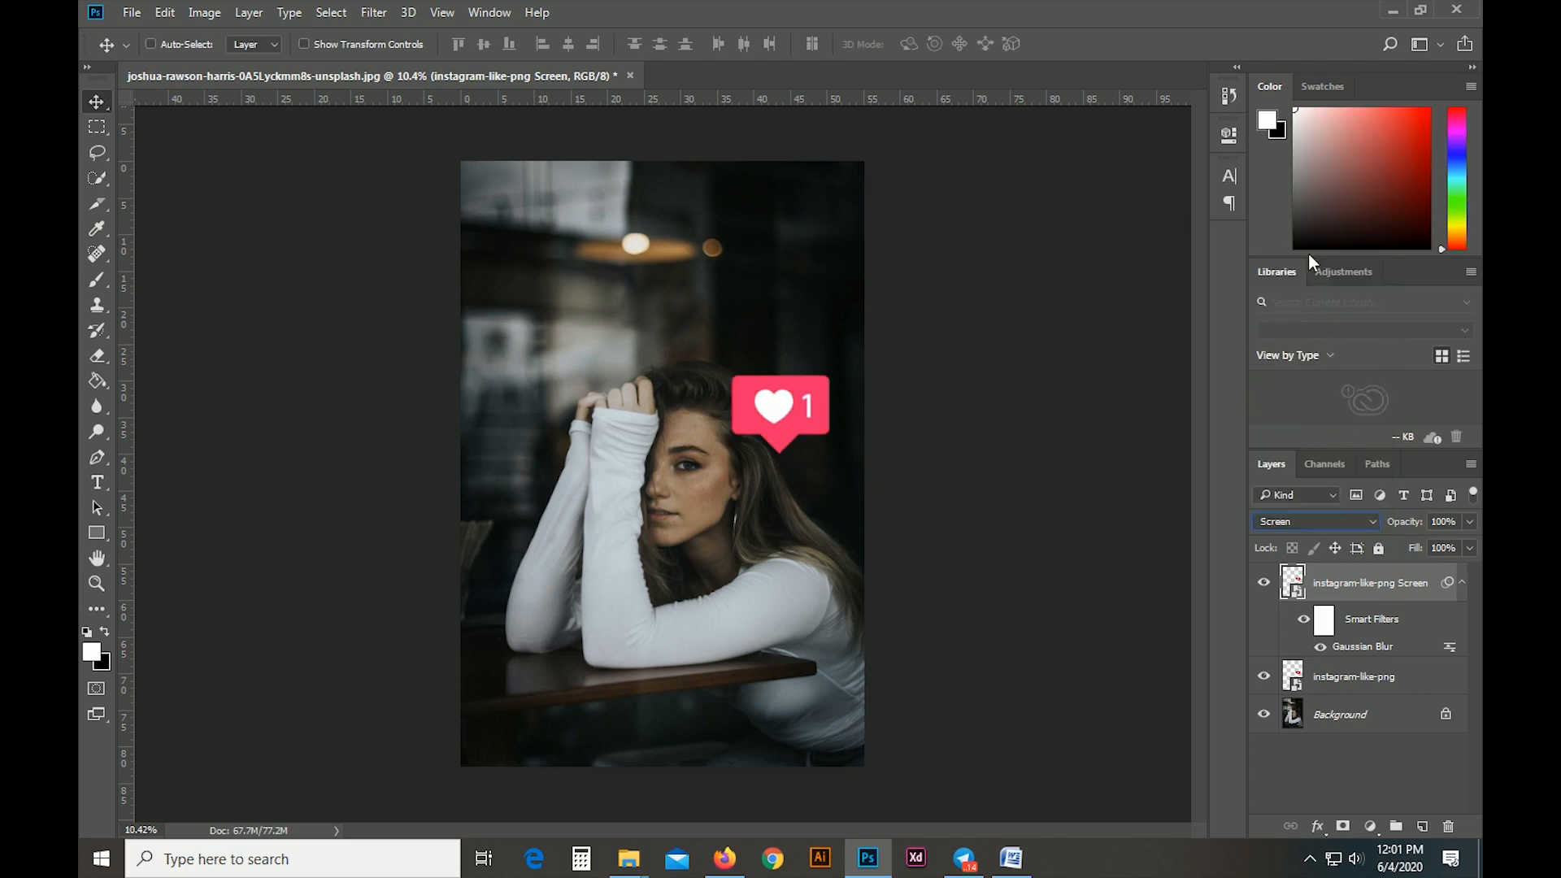
# Duplicate the instagram-like-png Screen layer and set the copy's Gaussian Blur radius to 150 pixels
pyautogui.rightClick(1390, 582)
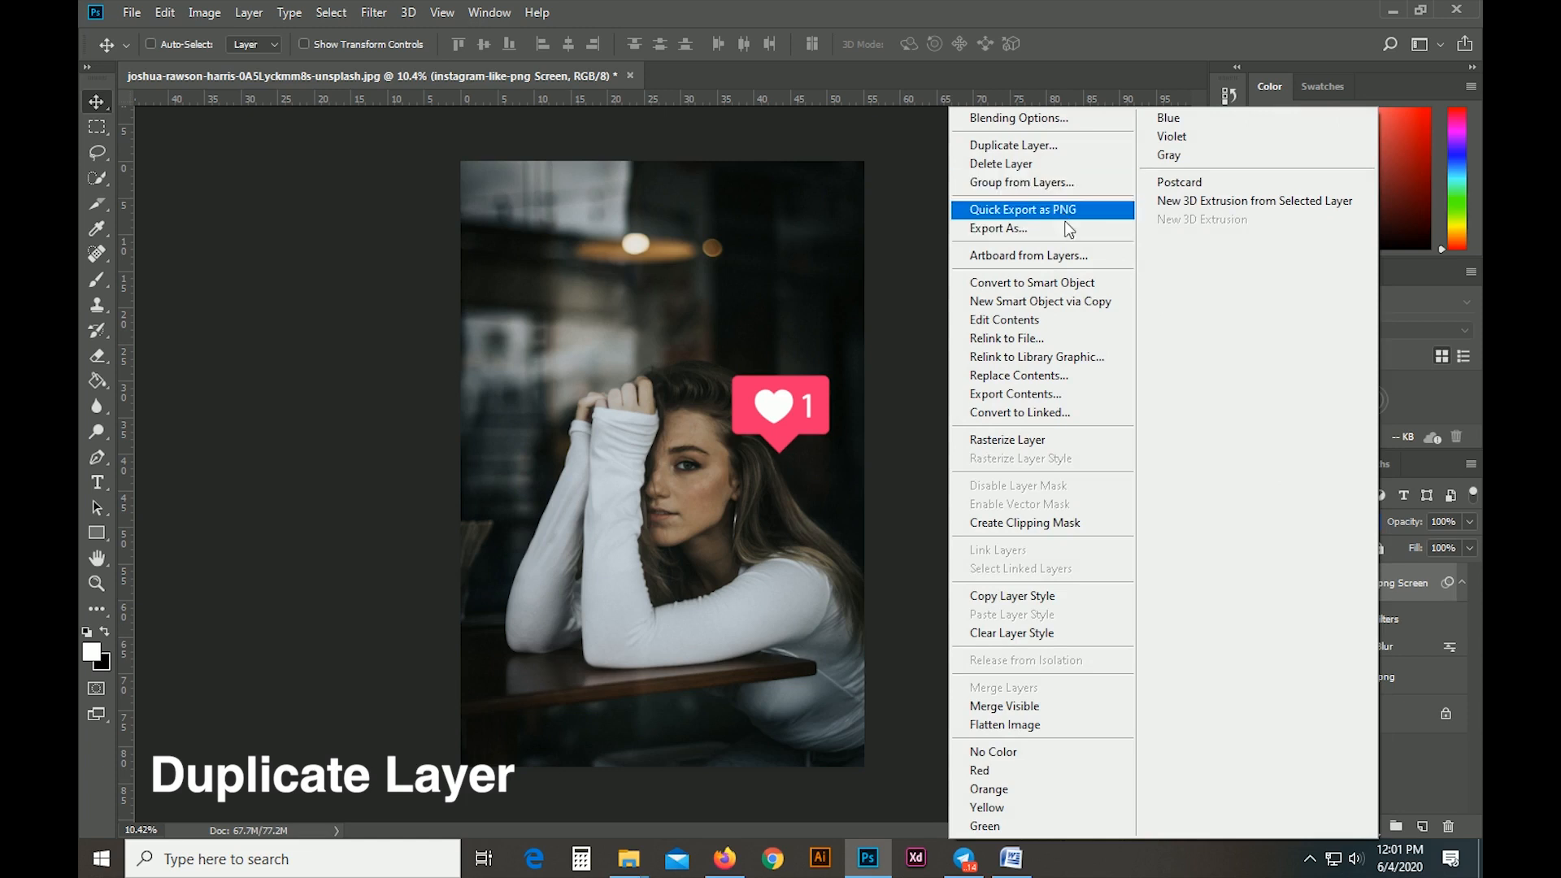
pyautogui.click(1052, 155)
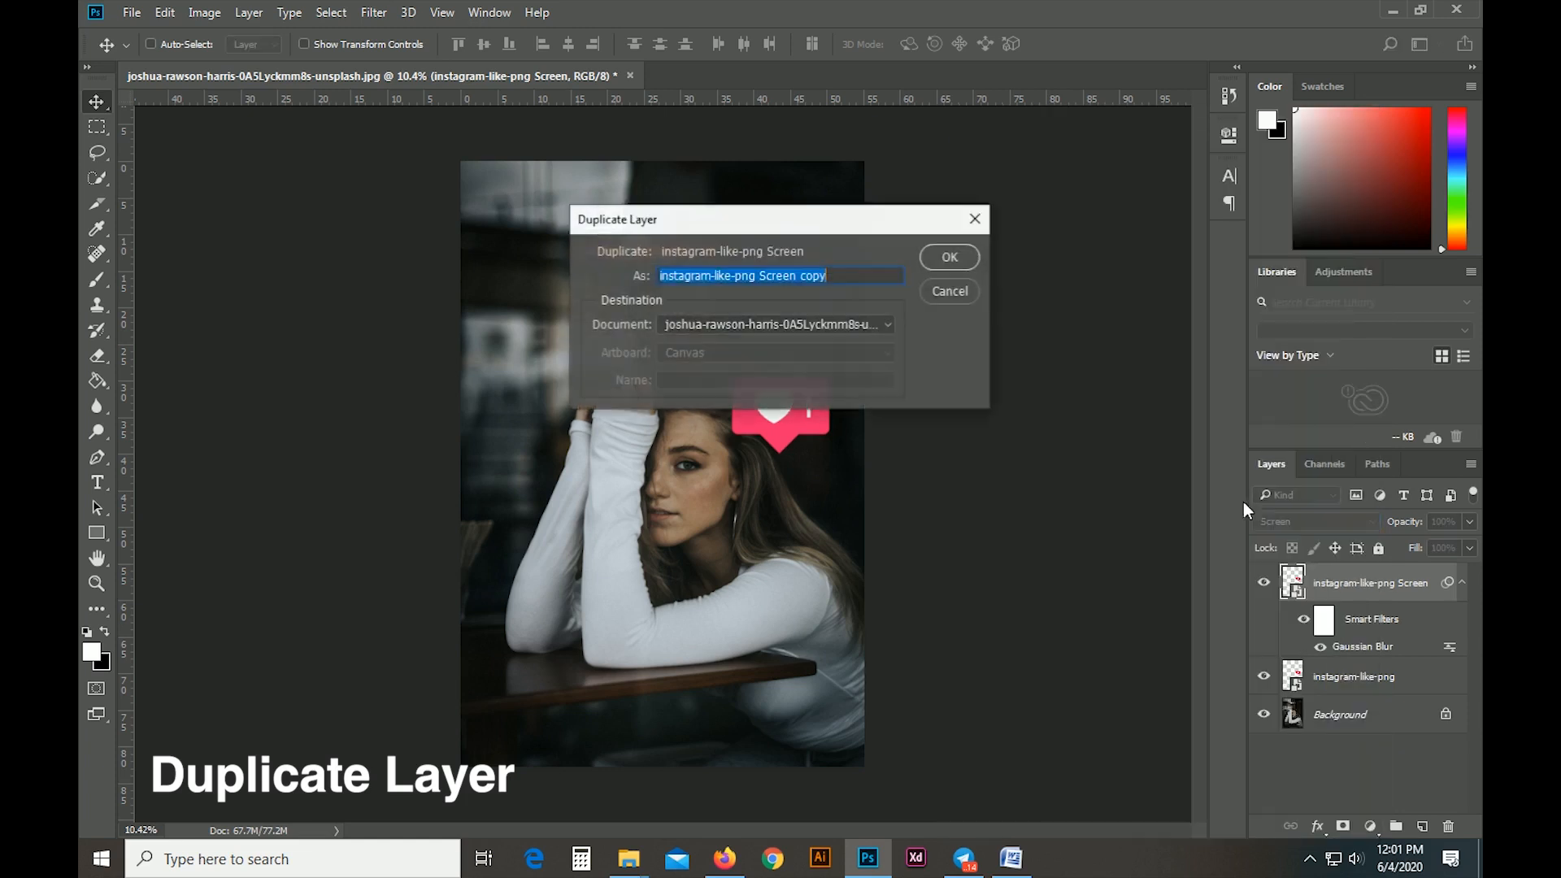
pyautogui.click(946, 256)
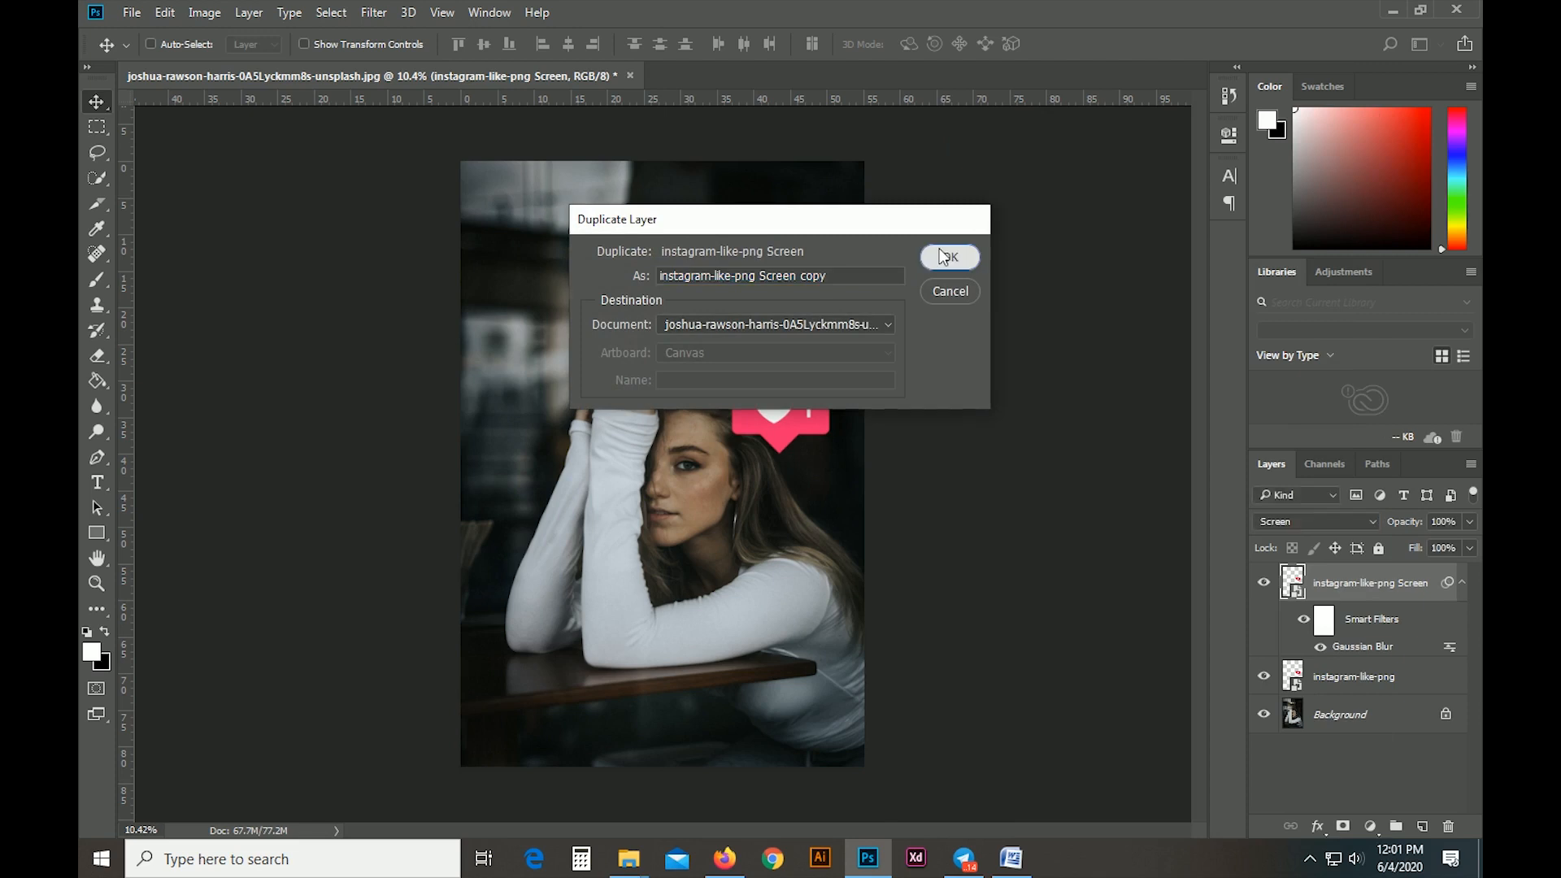
pyautogui.doubleClick(1372, 652)
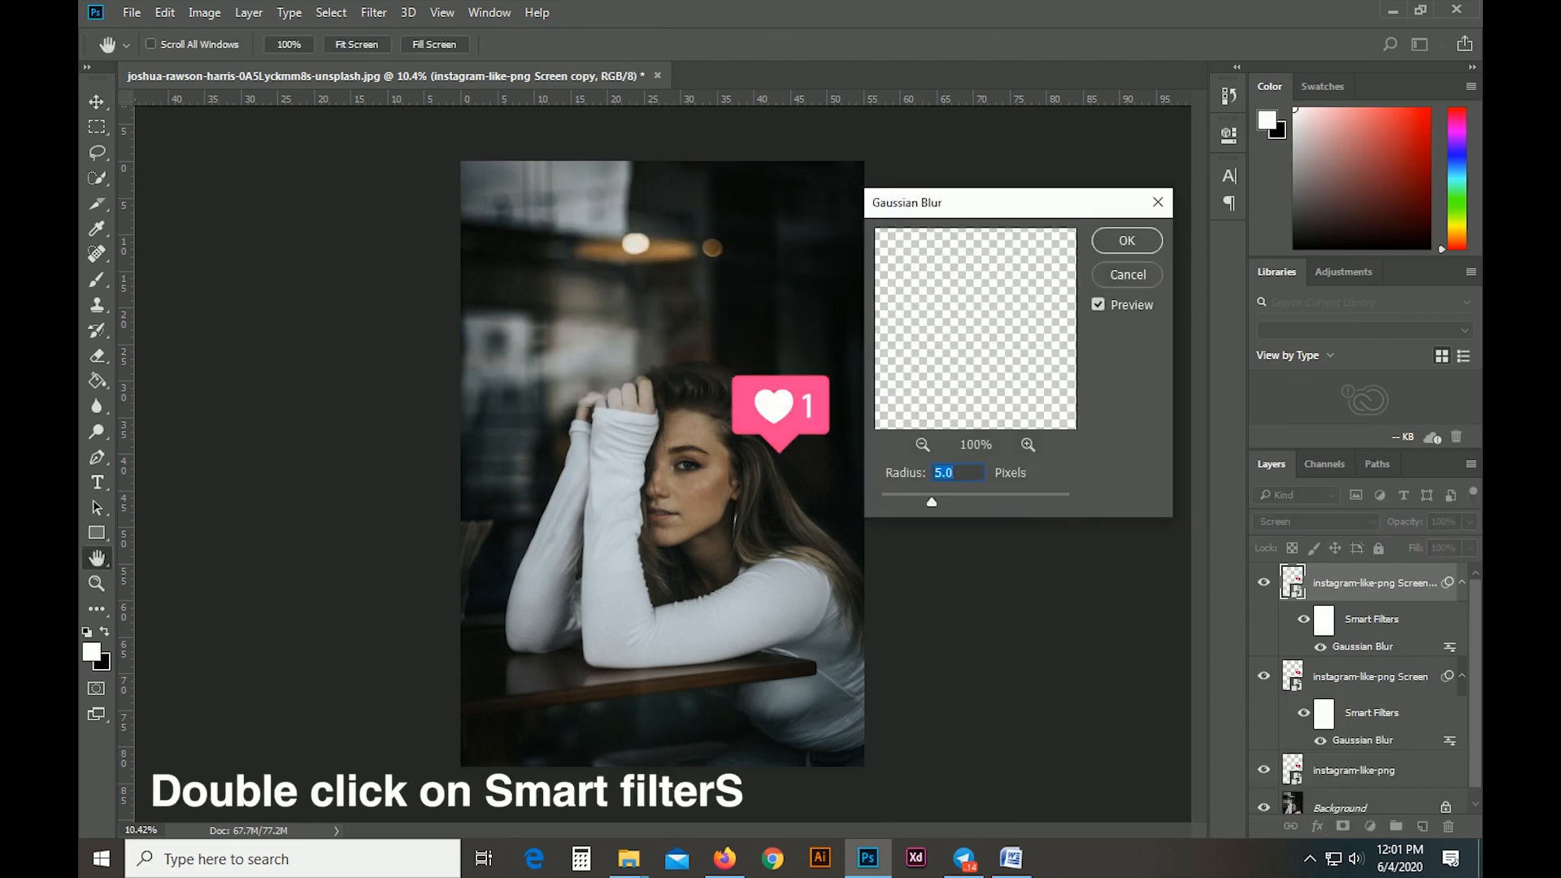
pyautogui.write('150')
pyautogui.click(1130, 242)
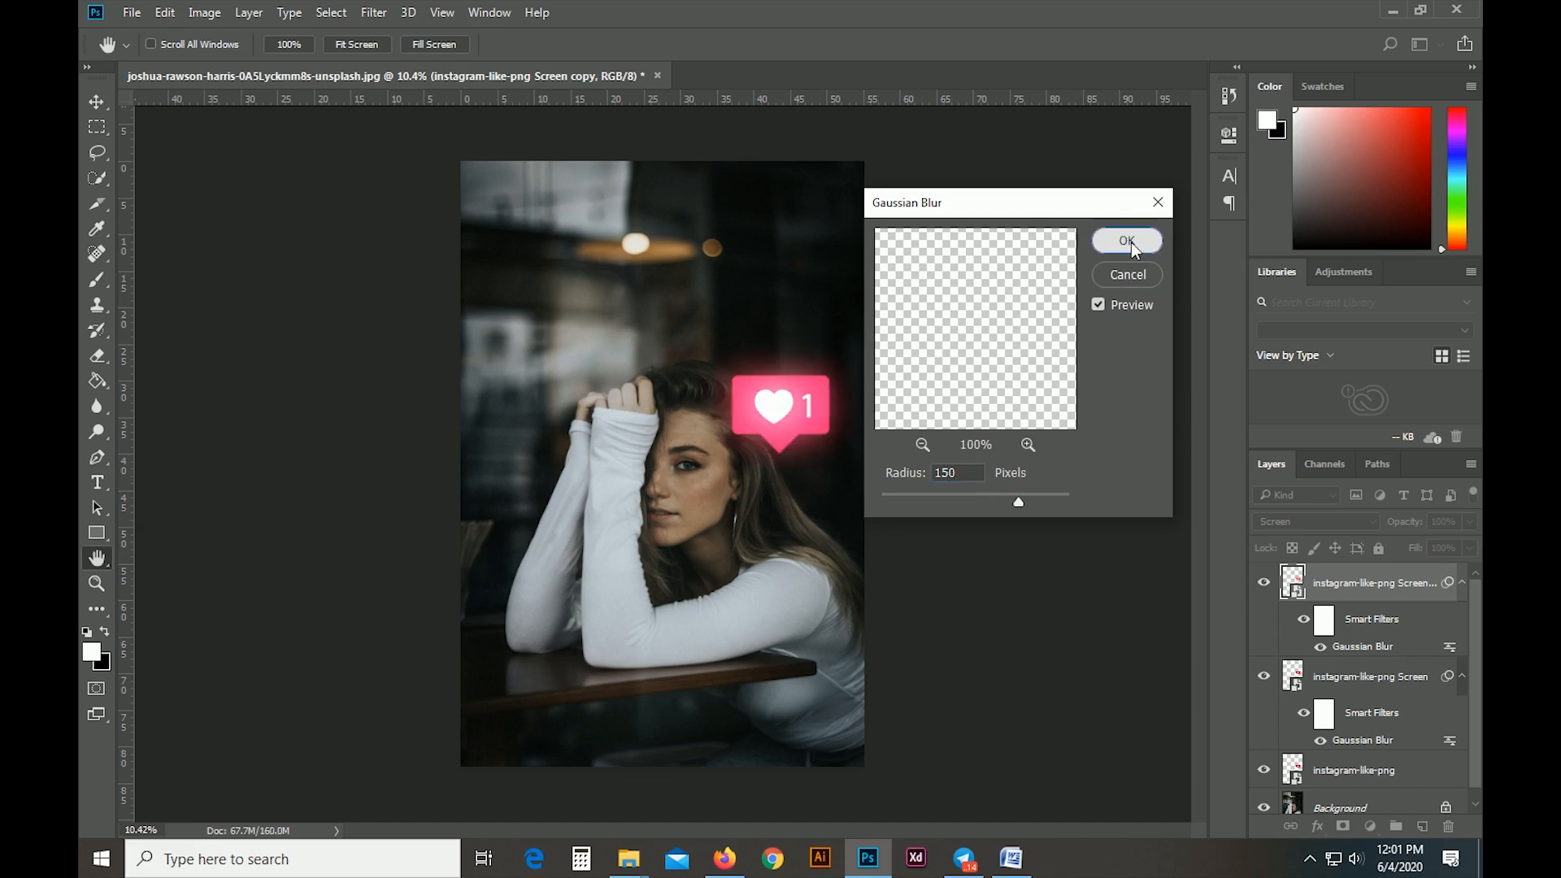
# Duplicate the icon layer with the 150-pixel blur, keeping the suggested name
pyautogui.rightClick(1349, 587)
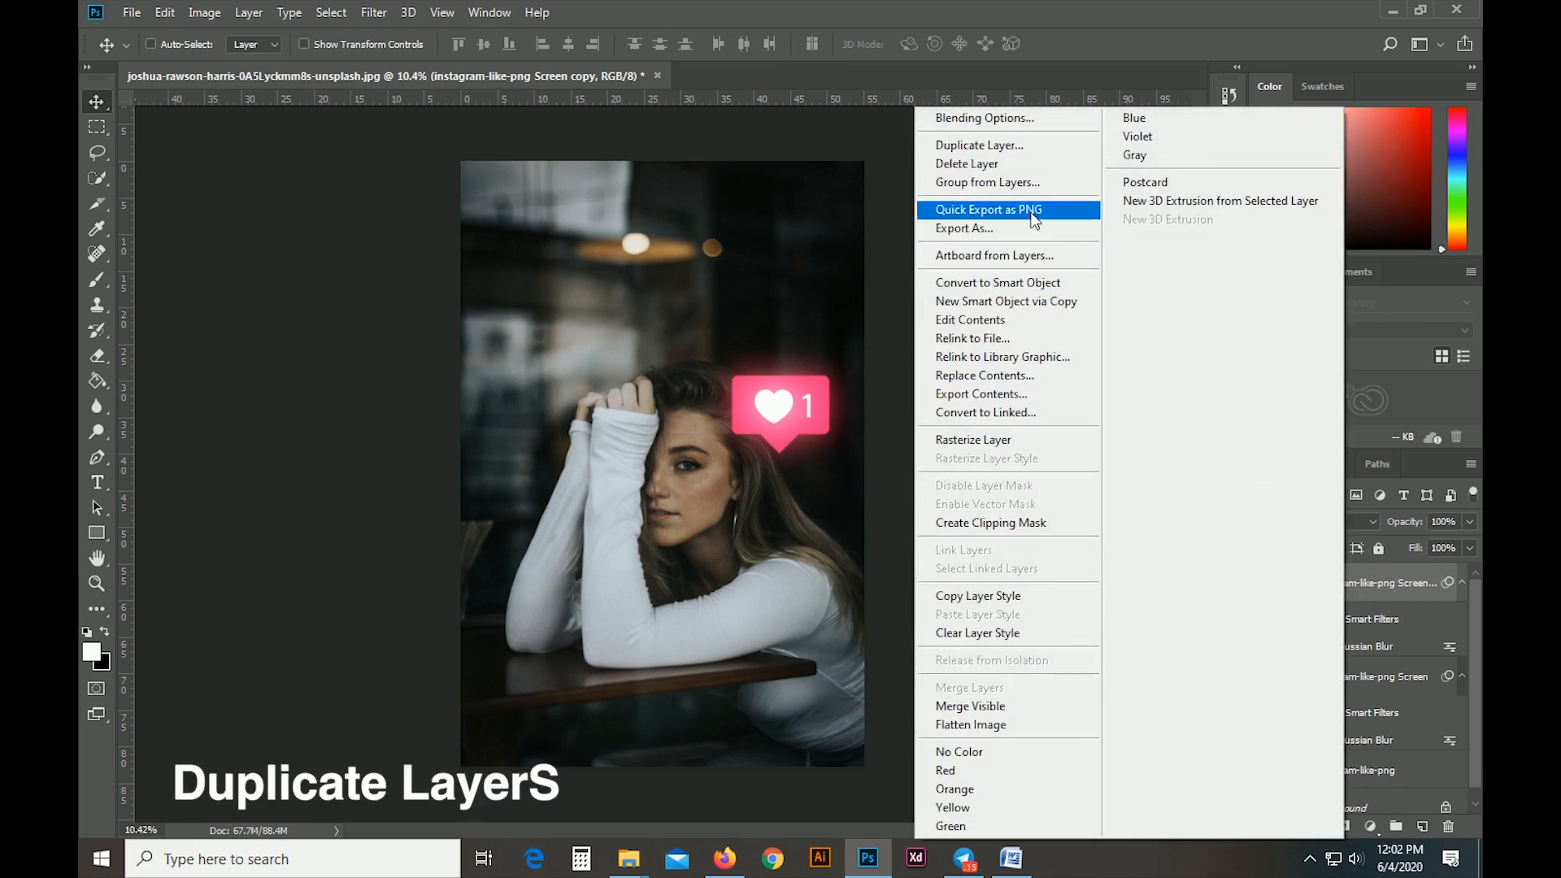
pyautogui.click(978, 145)
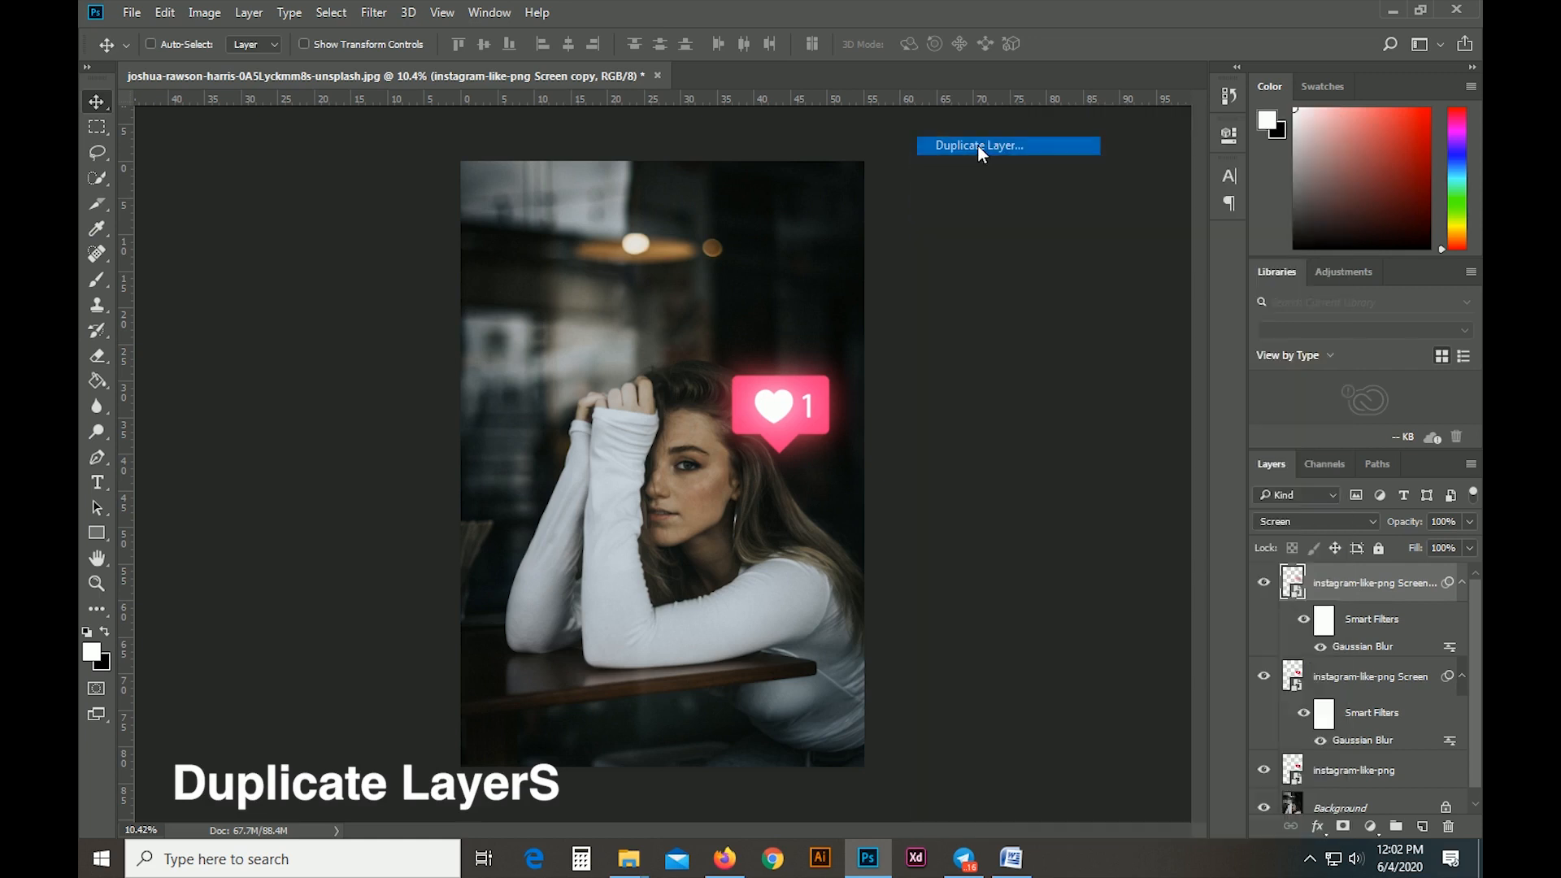
pyautogui.click(953, 256)
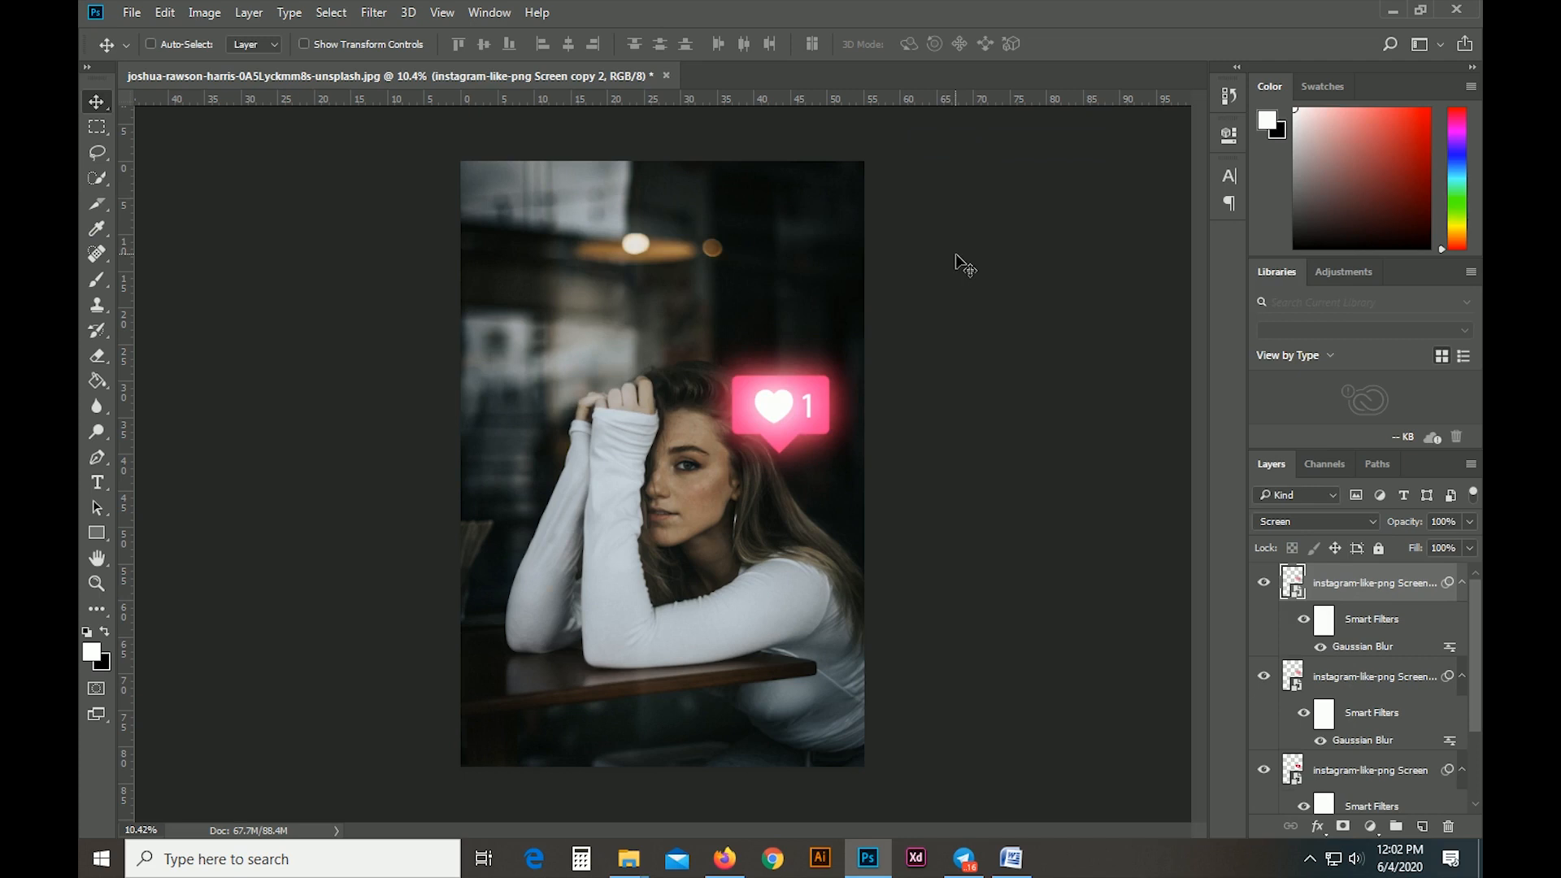
# Group all the icon layers above the Background and rename the group "Like Icon"
pyautogui.keyDown('ctrl'); pyautogui.click(1391, 687); pyautogui.keyUp('ctrl')
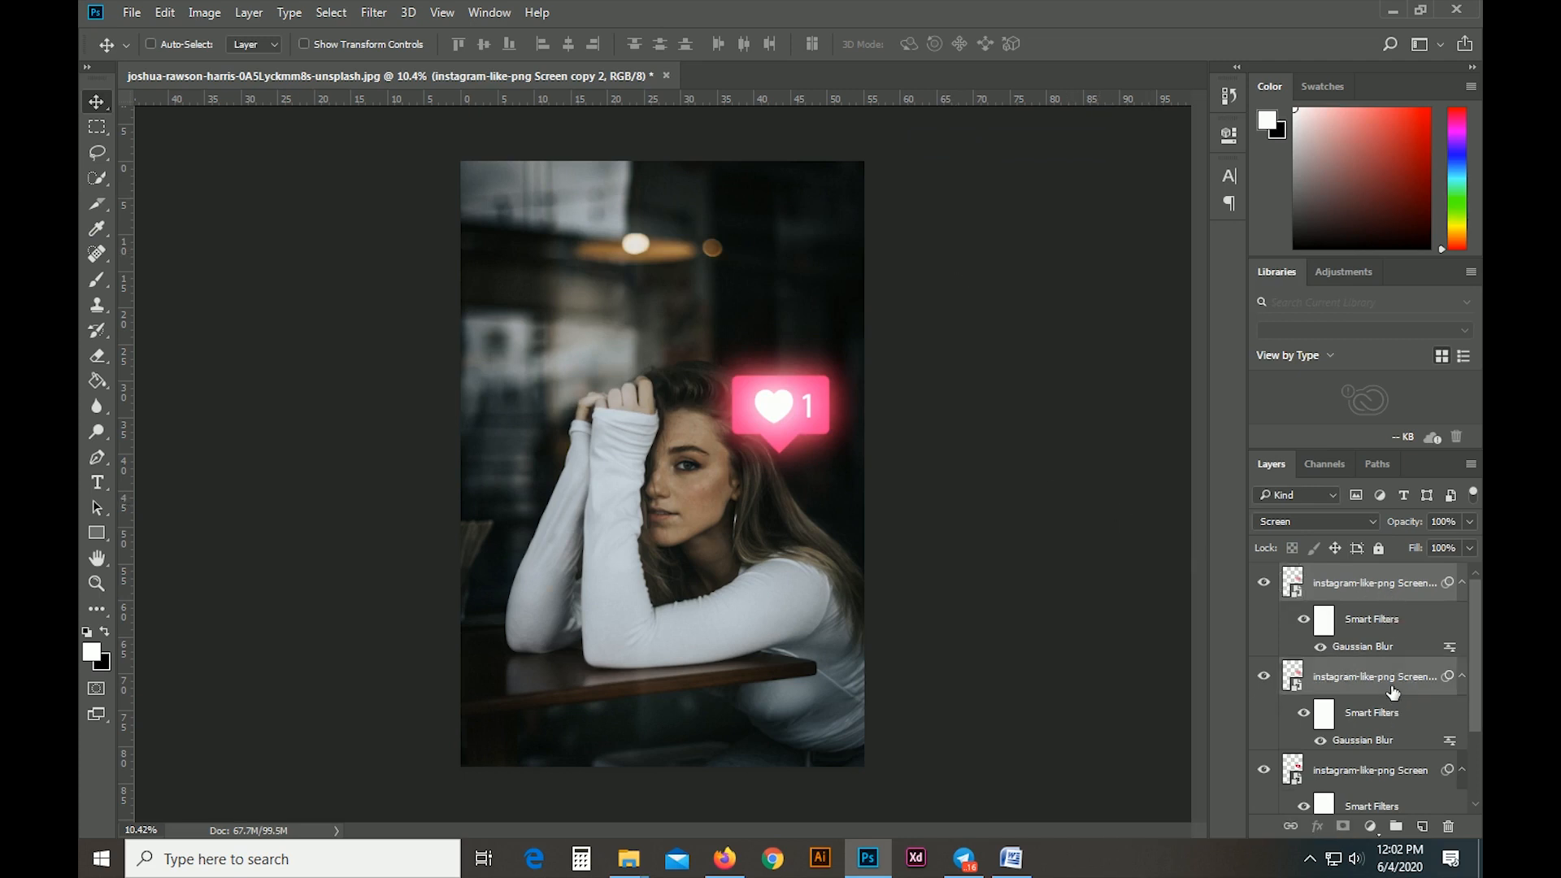
pyautogui.click(1383, 596)
pyautogui.moveTo(1471, 645); pyautogui.dragTo(1471, 723)
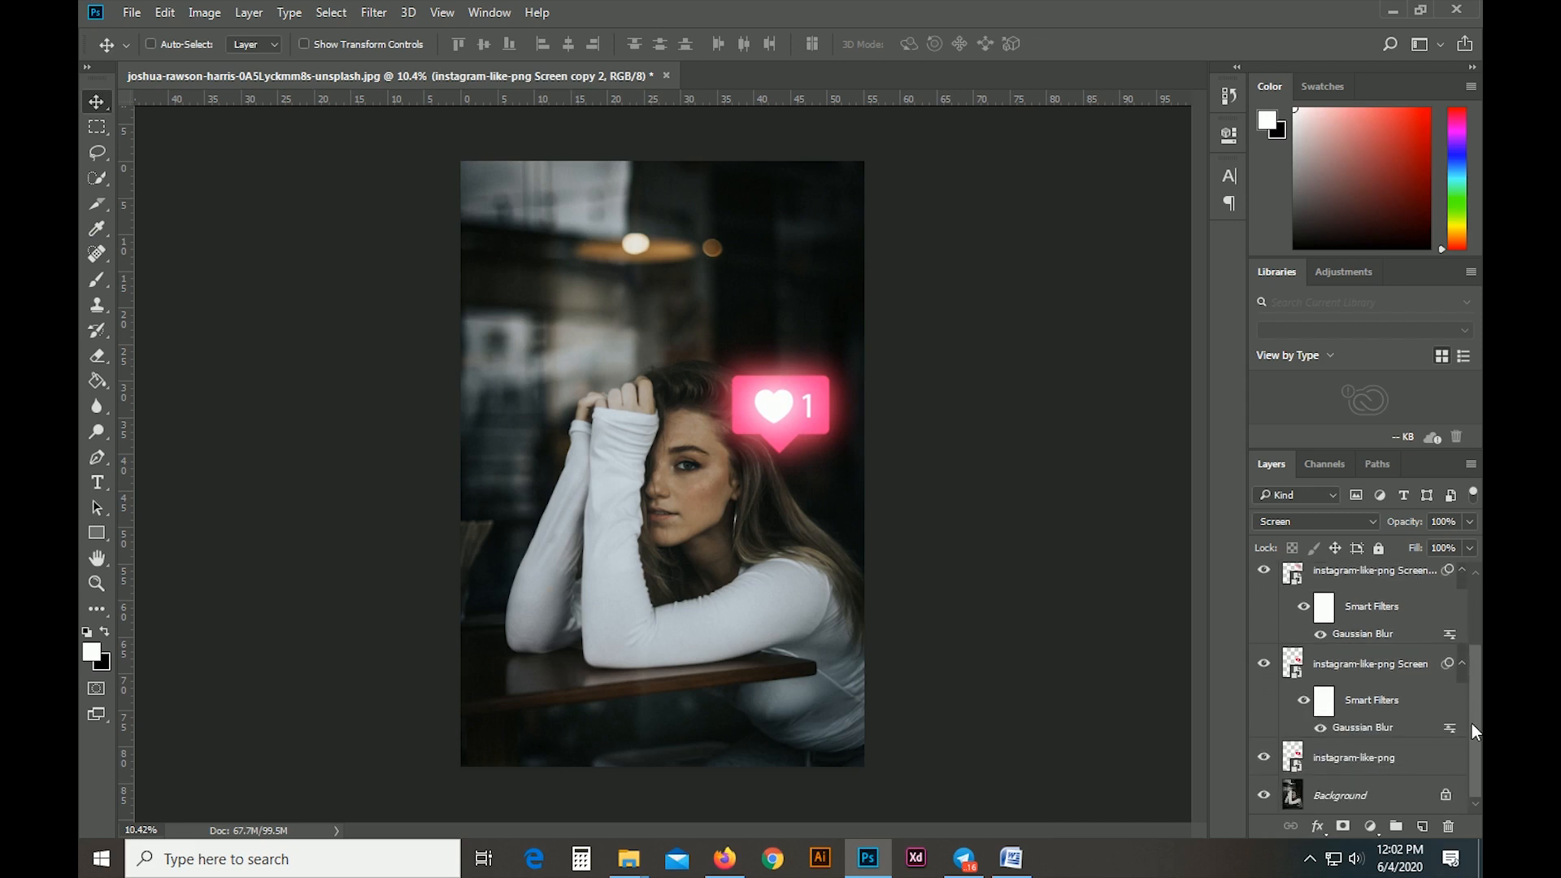
pyautogui.keyDown('shift'); pyautogui.click(1382, 760); pyautogui.keyUp('shift')
pyautogui.hotkey('ctrl', 'g')
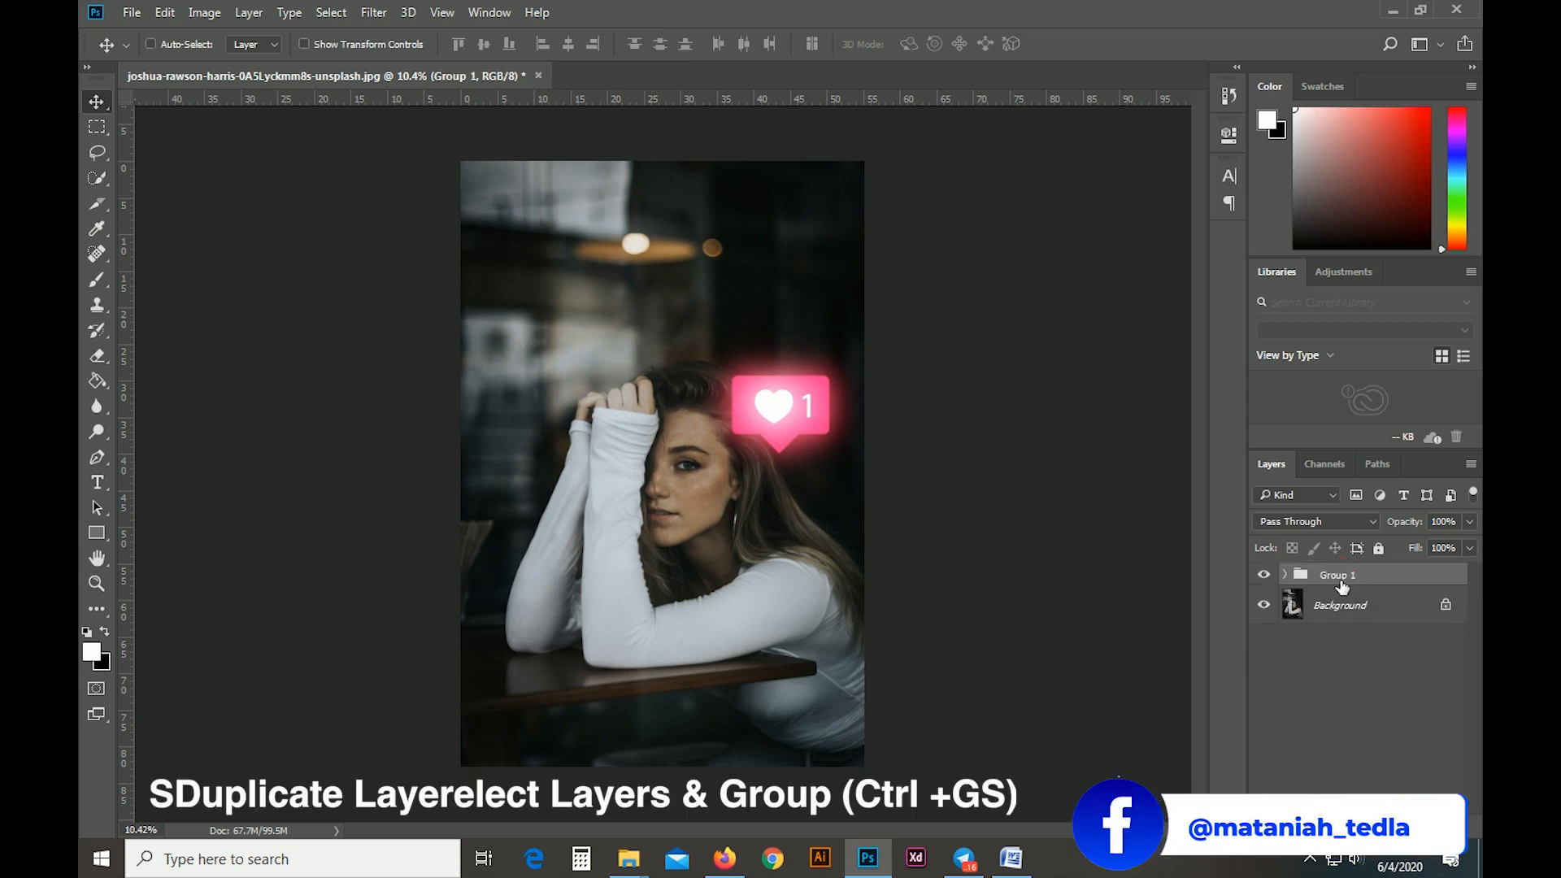
pyautogui.doubleClick(1339, 577)
pyautogui.write('Like Icon')
pyautogui.press('Return')
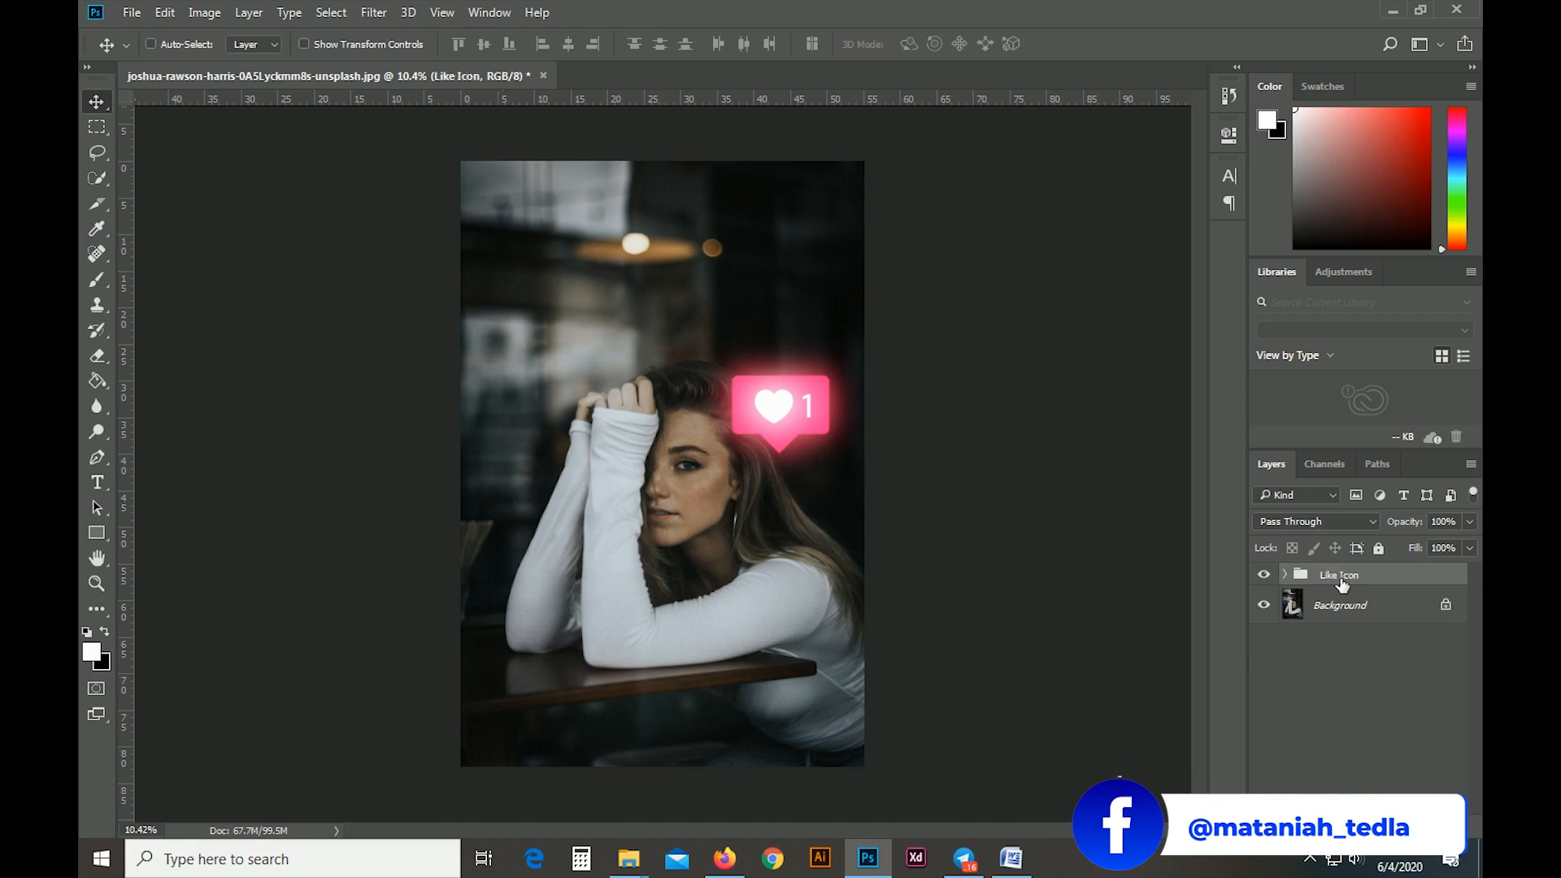
# Duplicate the Background layer under the name "Image" and convert the duplicate to a Smart Object
pyautogui.click(1342, 613)
pyautogui.rightClick(1336, 605)
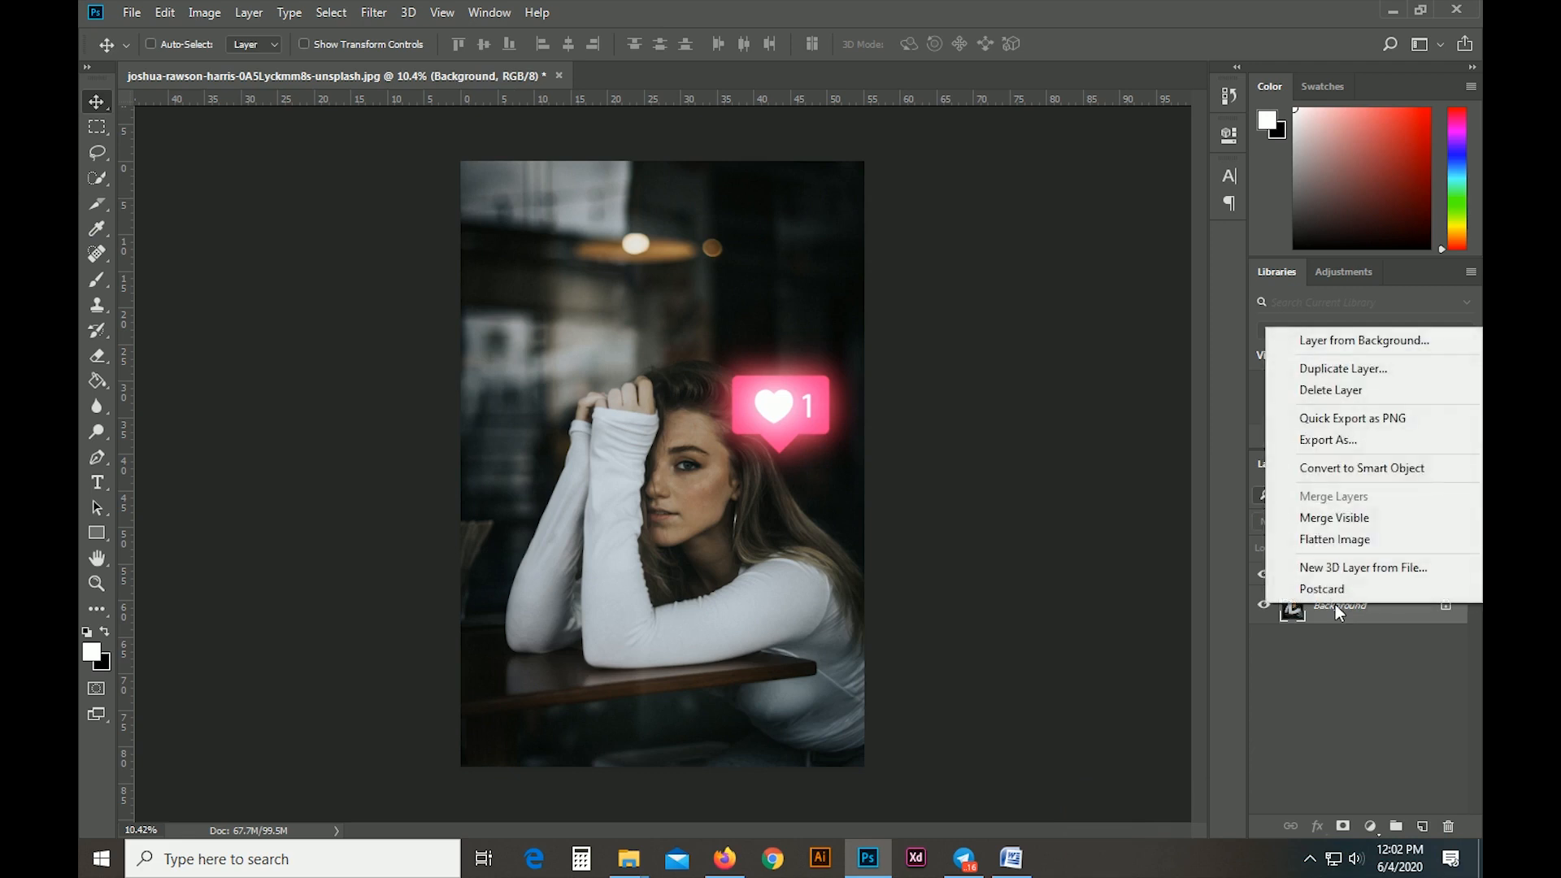
pyautogui.click(1341, 370)
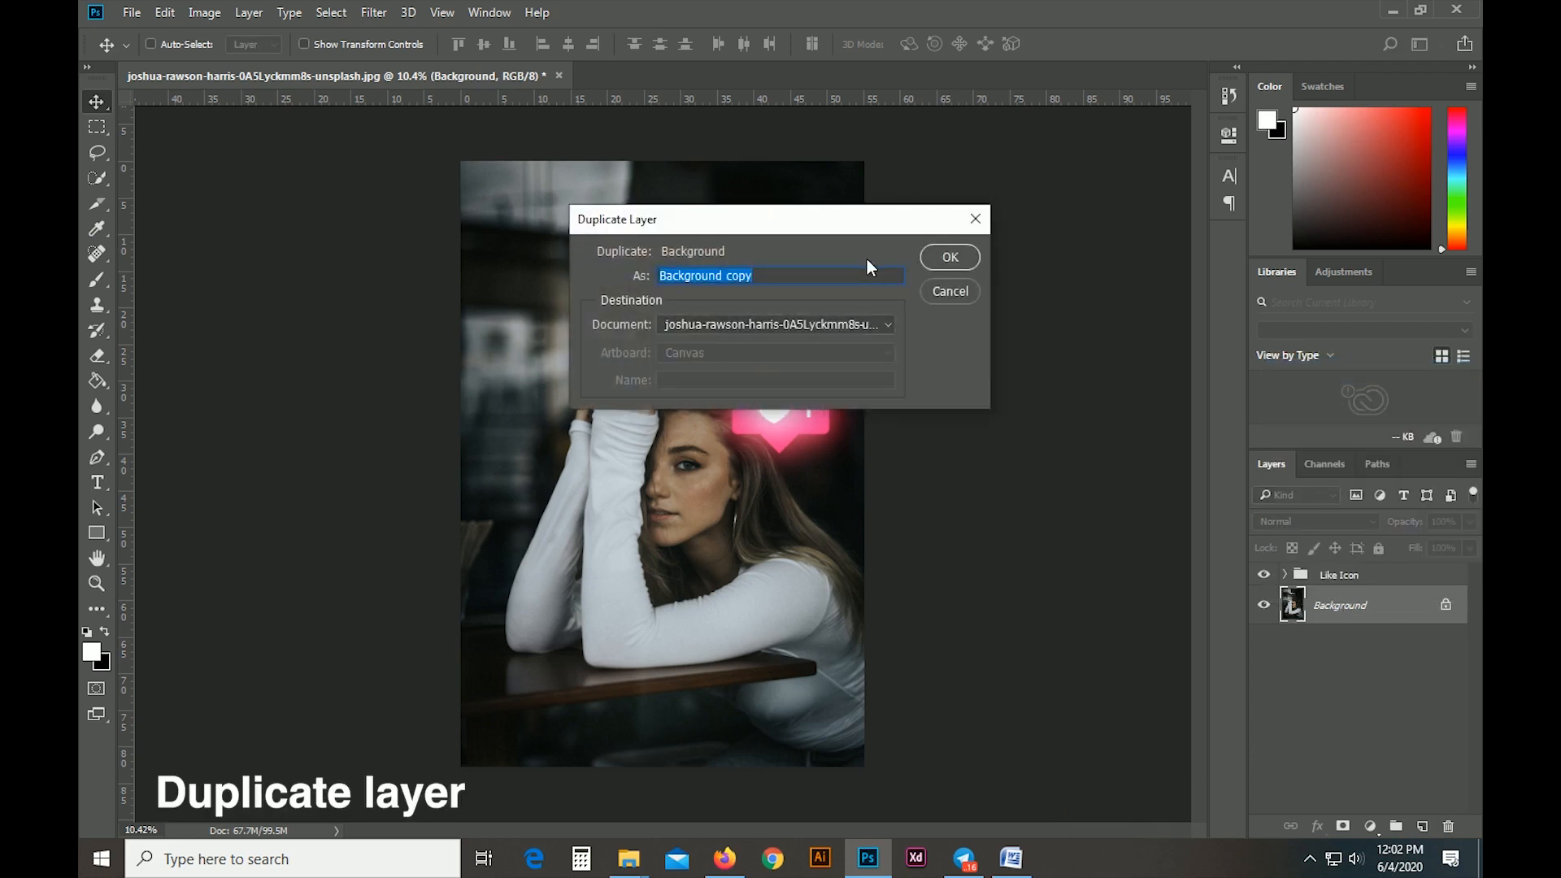
pyautogui.press('BackSpace')
pyautogui.press('Return')
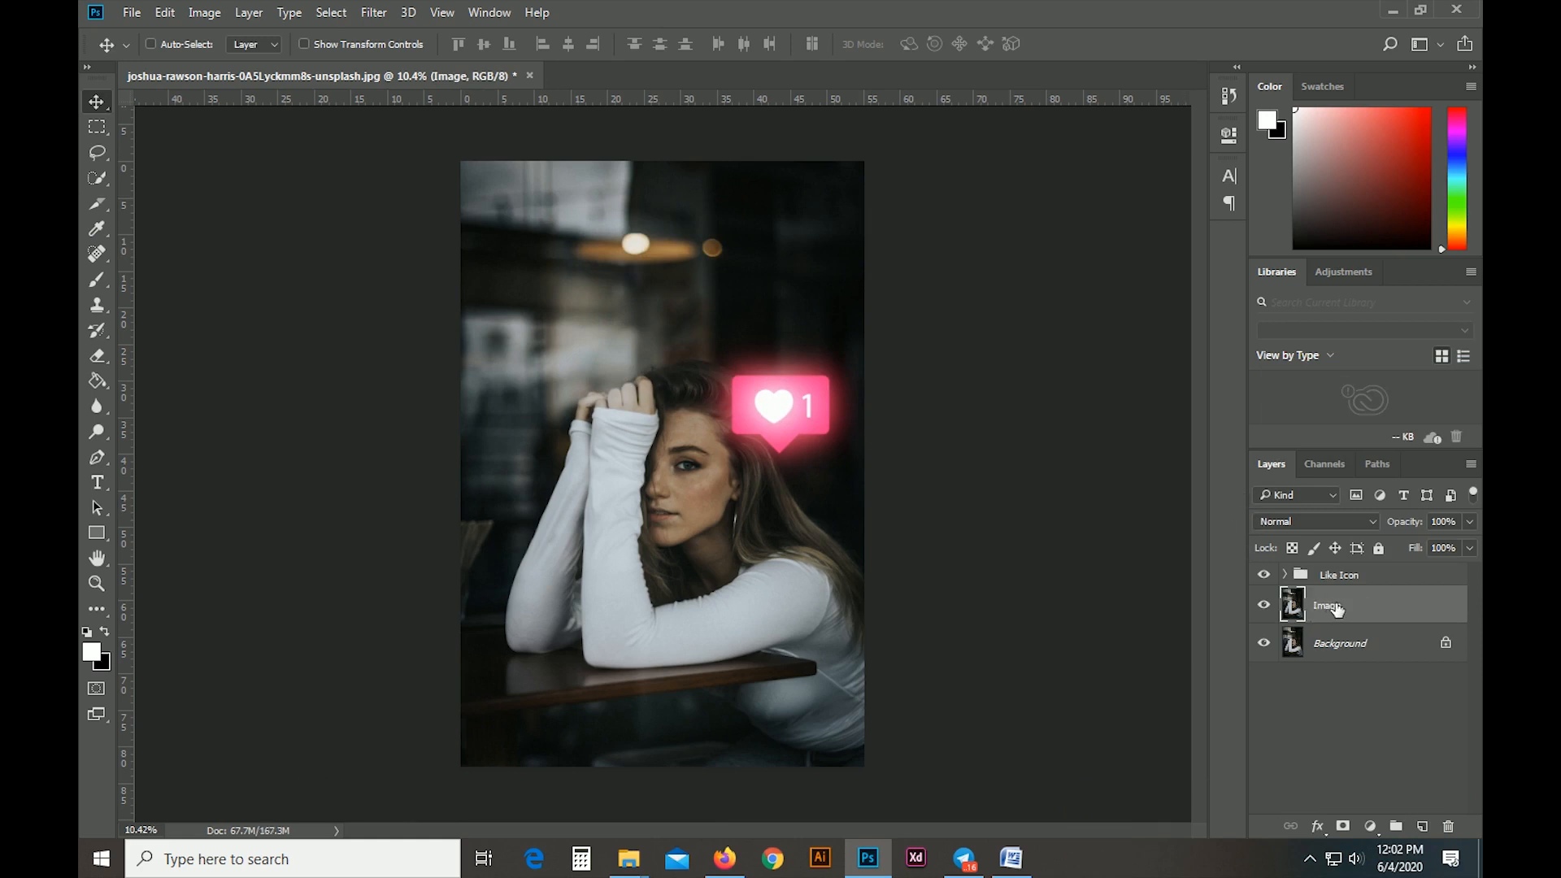
pyautogui.rightClick(1336, 608)
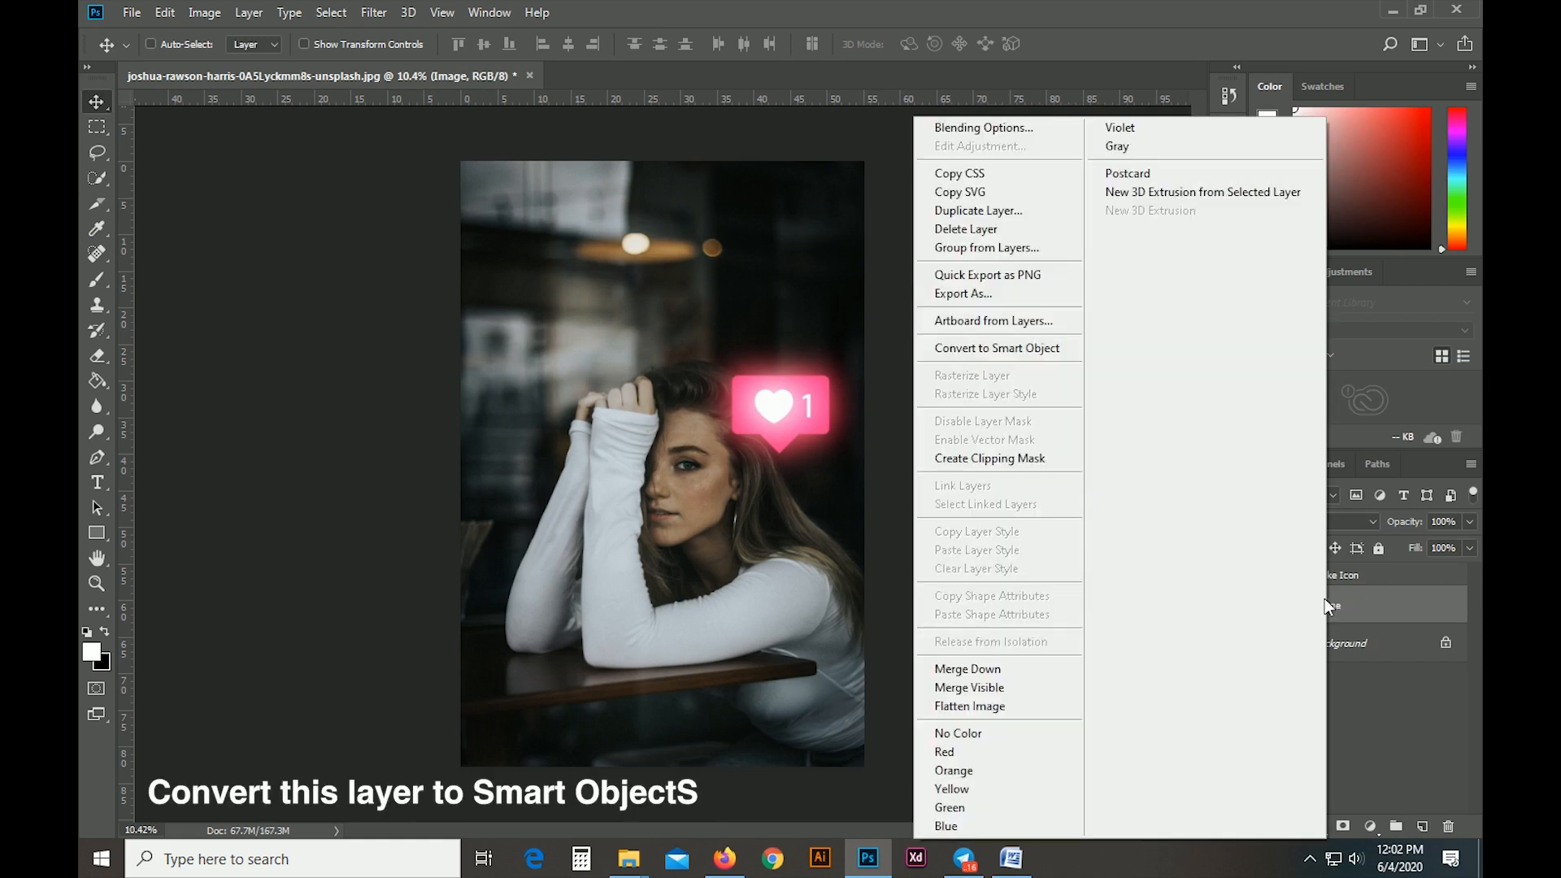
pyautogui.click(1033, 347)
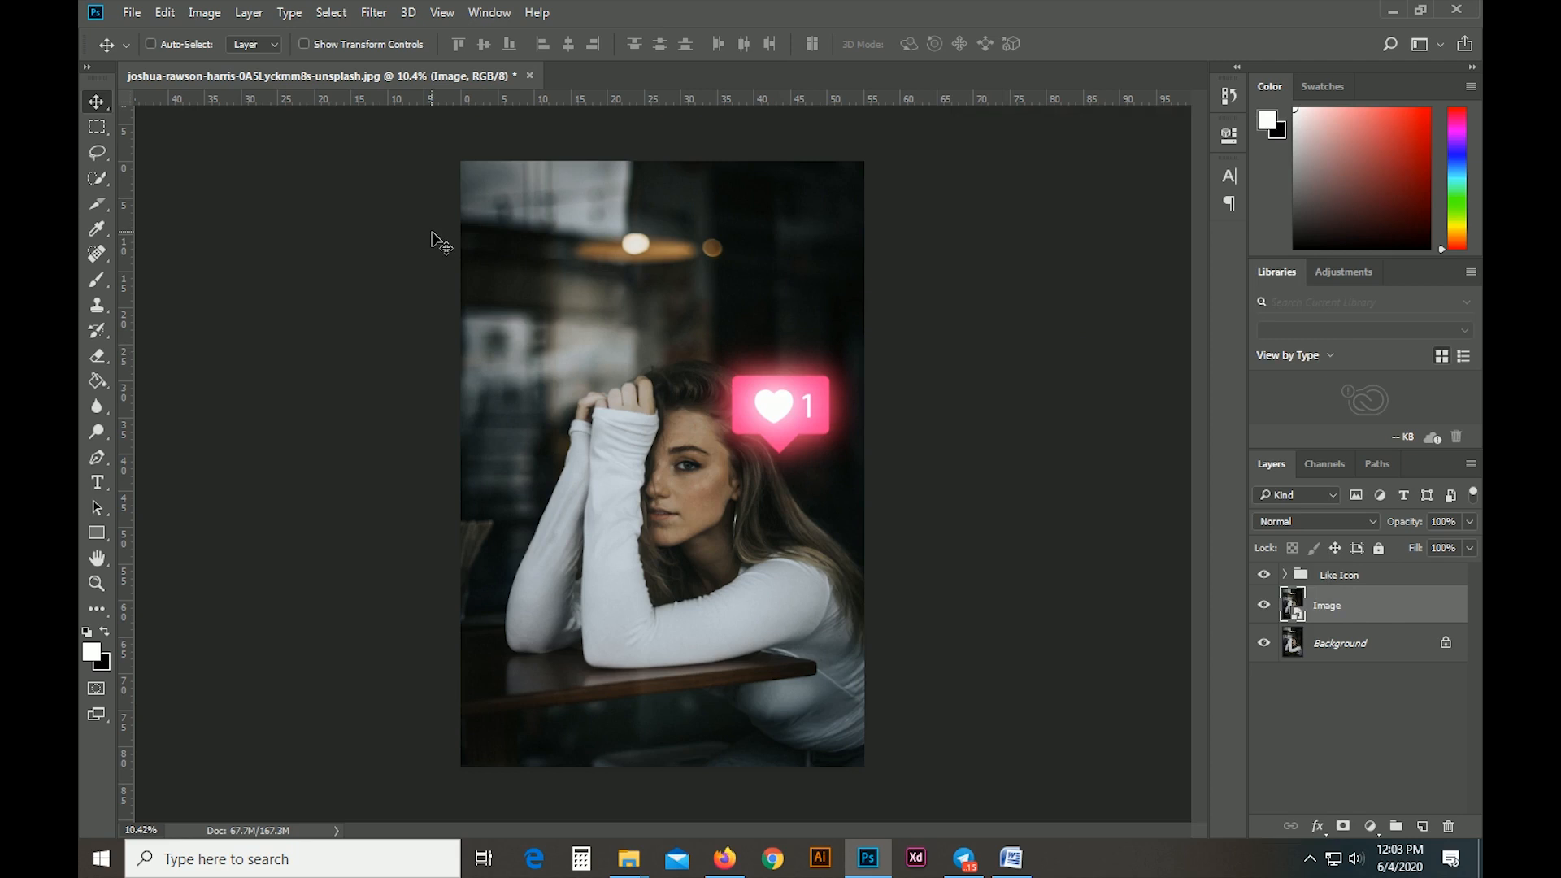
# Apply Lighting Effects to the Image layer using the Flashlight preset, enlarge the light around the face to intensity 53, and set the layer's opacity to 75%
pyautogui.click(374, 13)
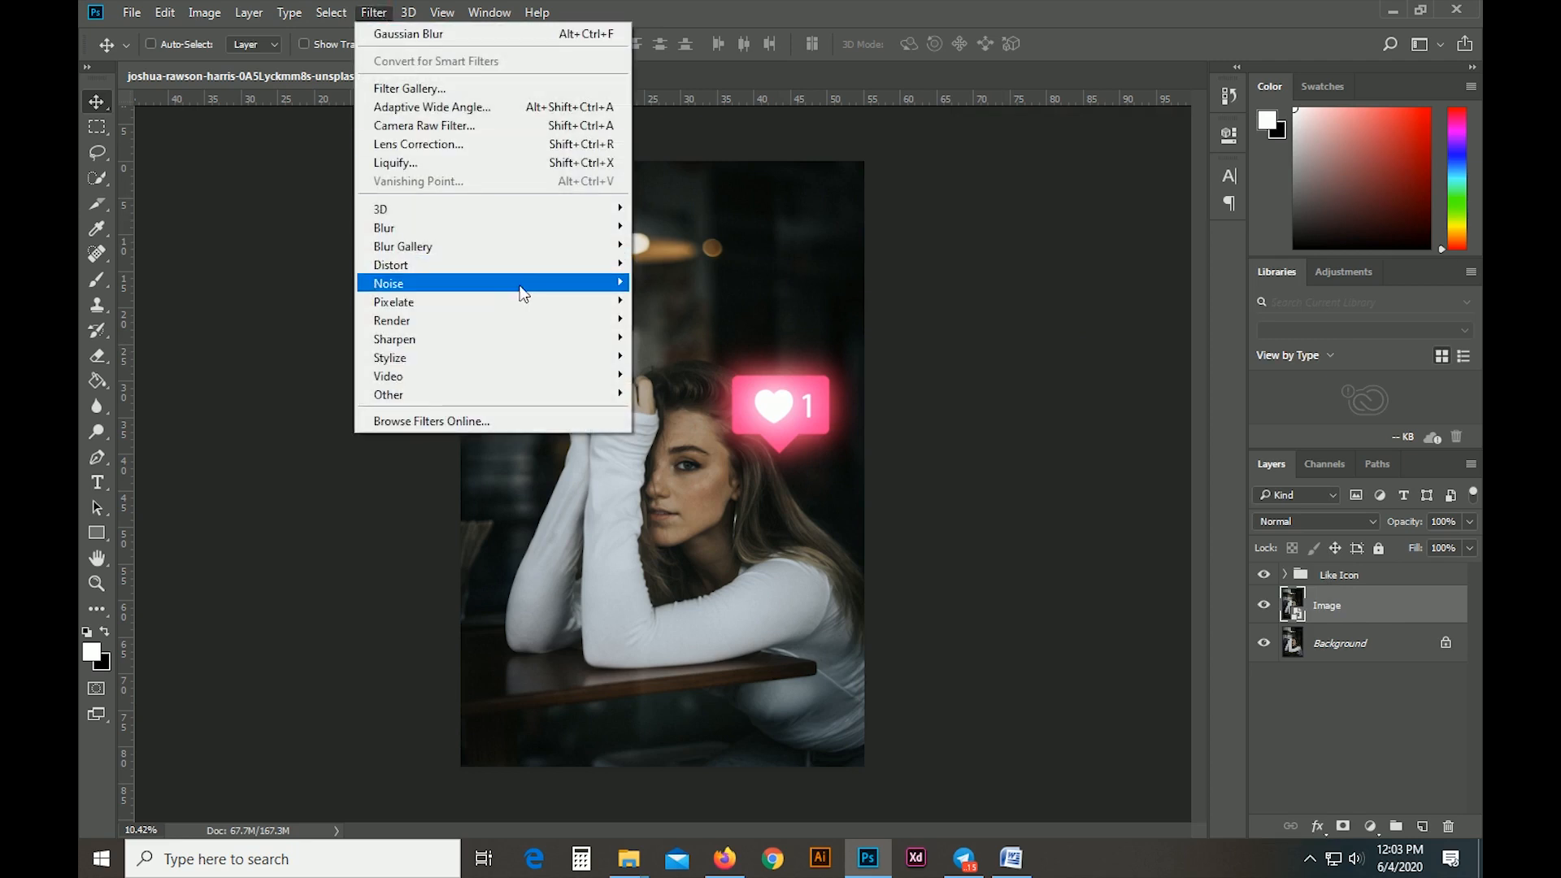
pyautogui.moveTo(523, 320)
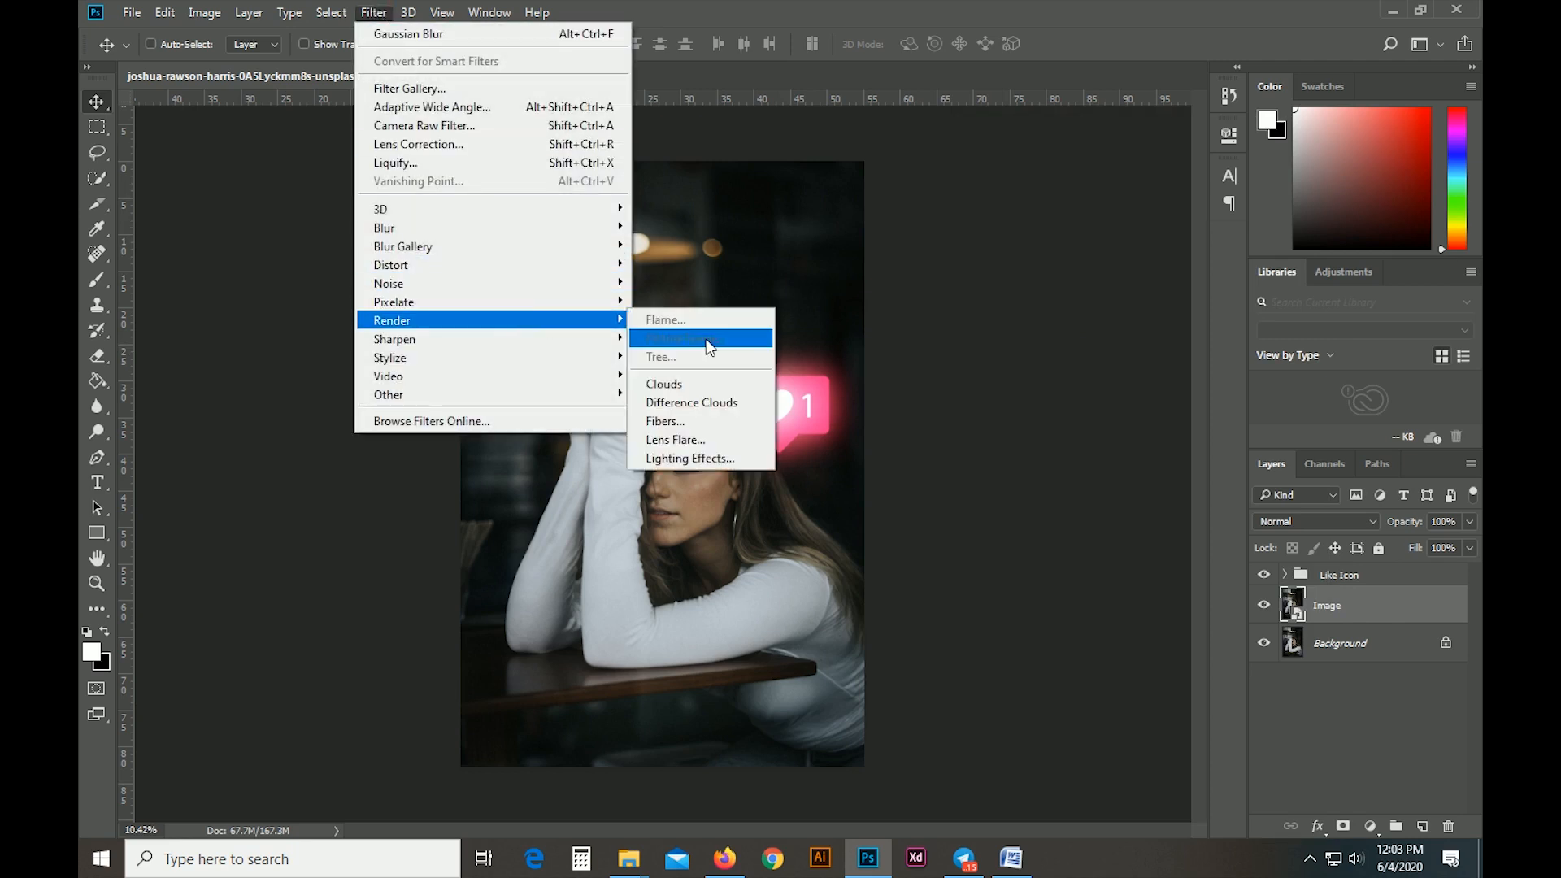
pyautogui.click(725, 459)
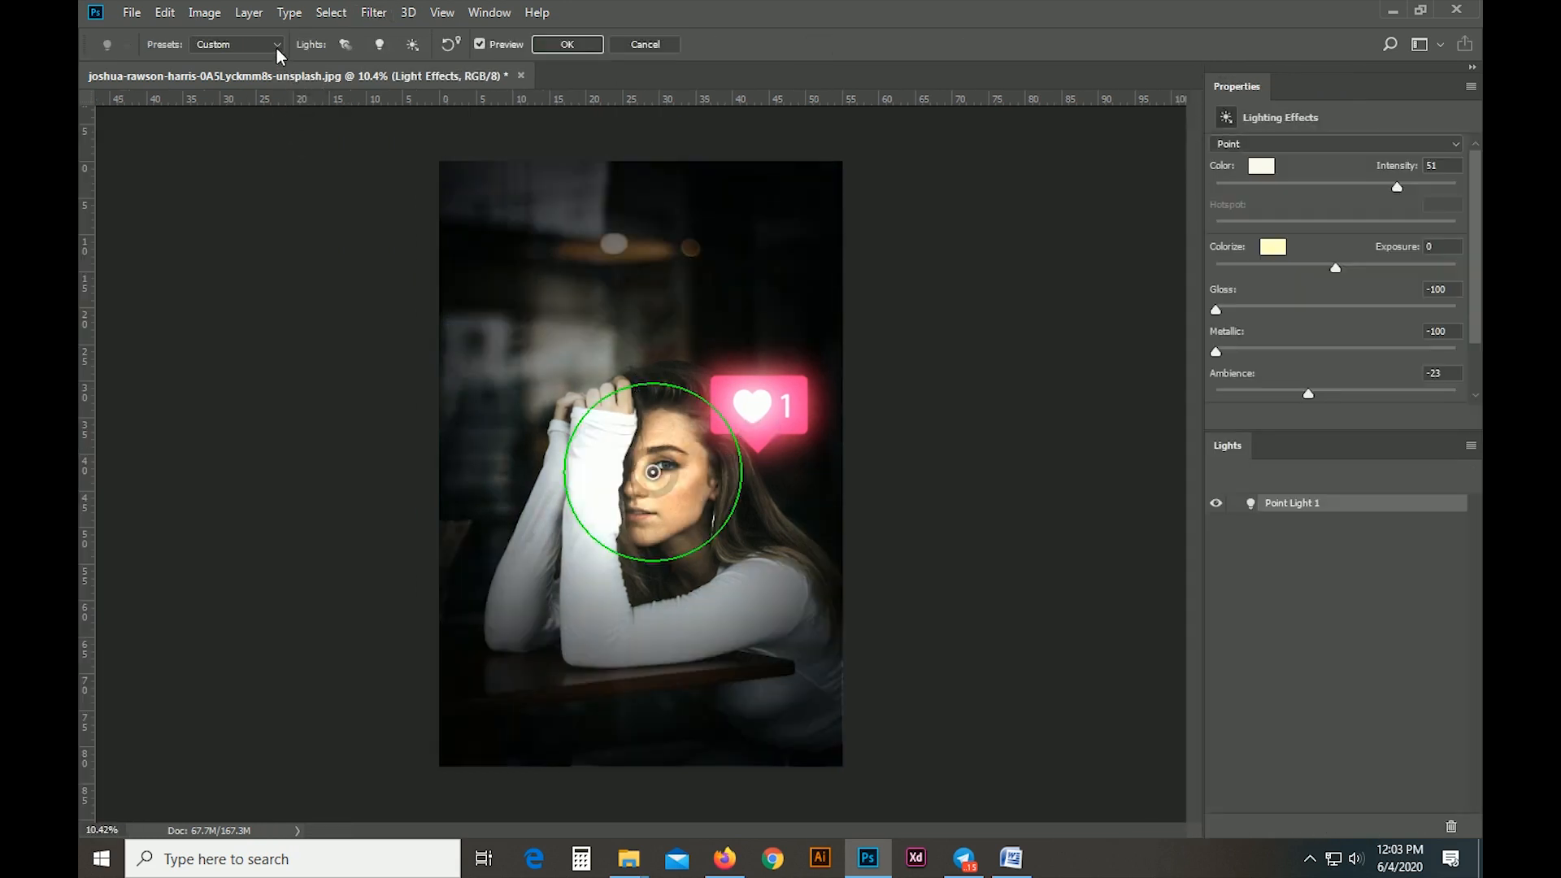
pyautogui.click(277, 47)
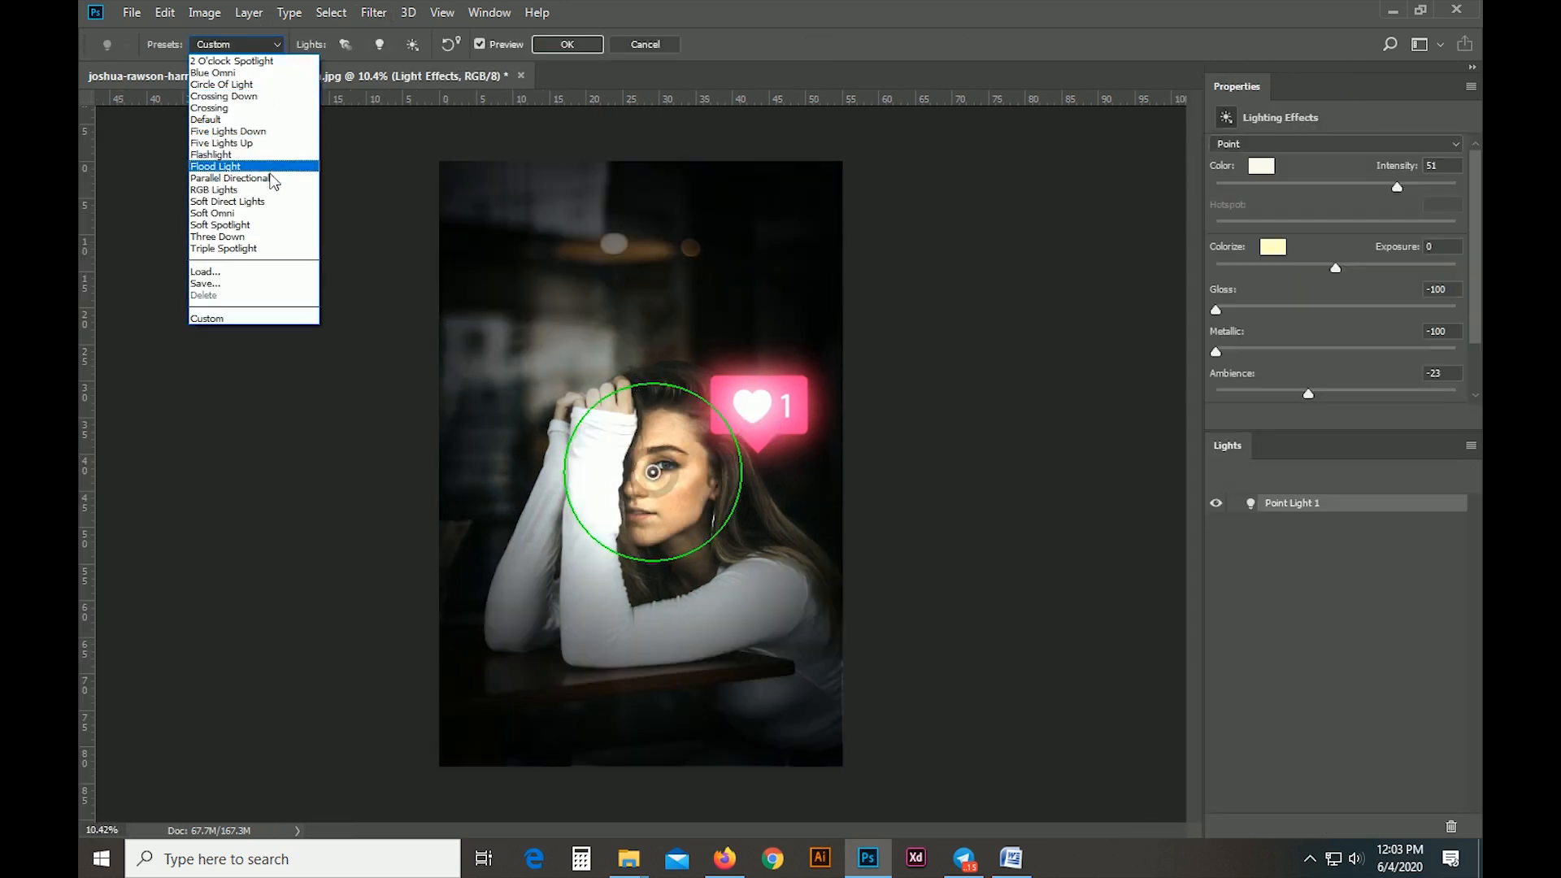
pyautogui.click(277, 155)
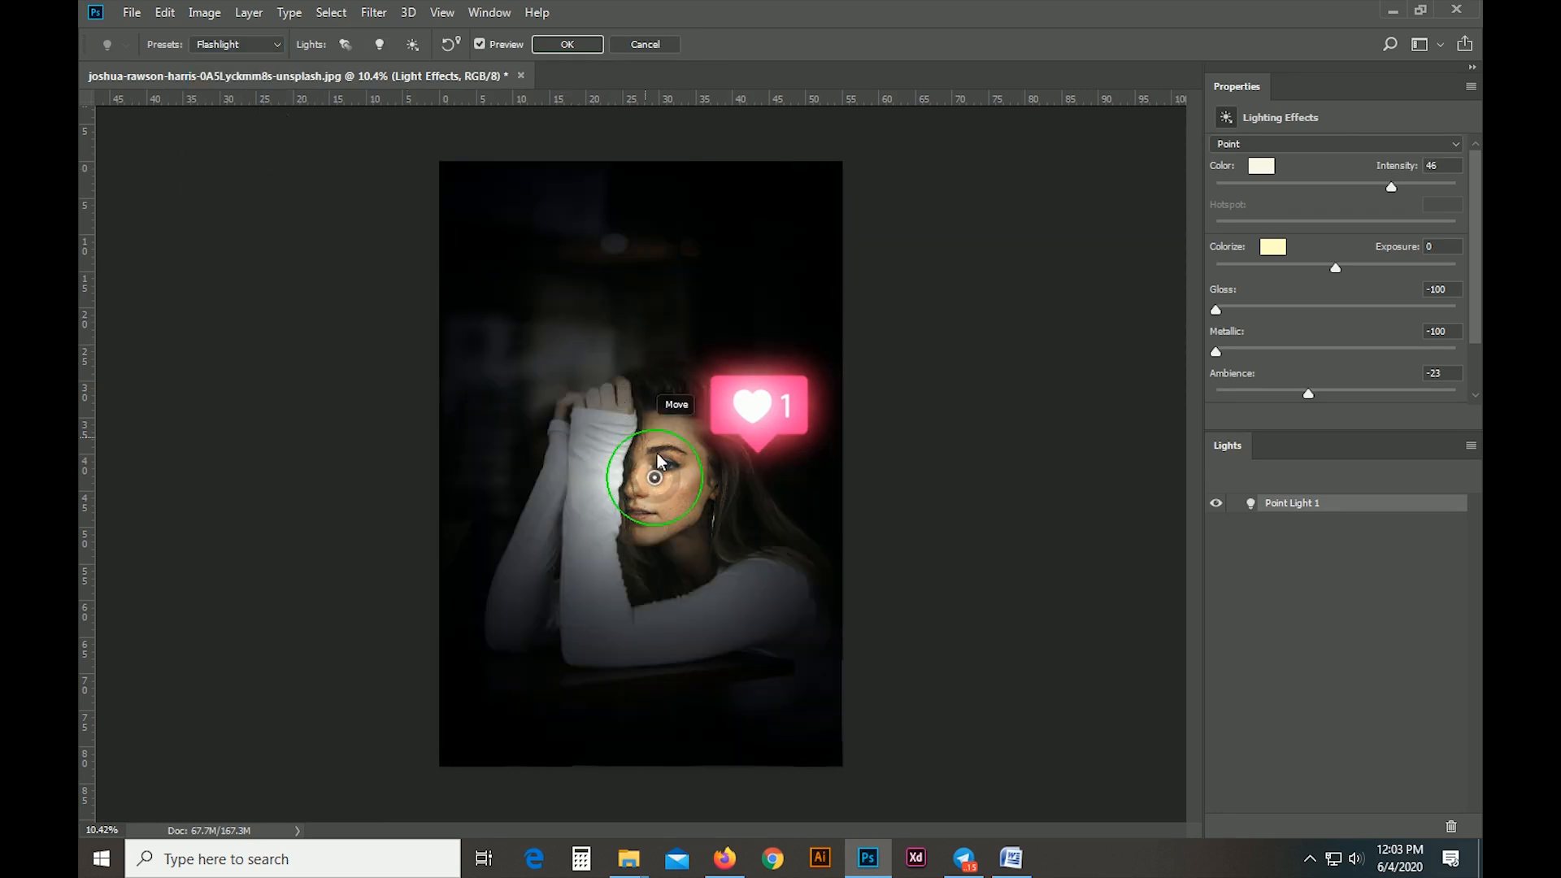
pyautogui.moveTo(672, 469); pyautogui.dragTo(719, 546)
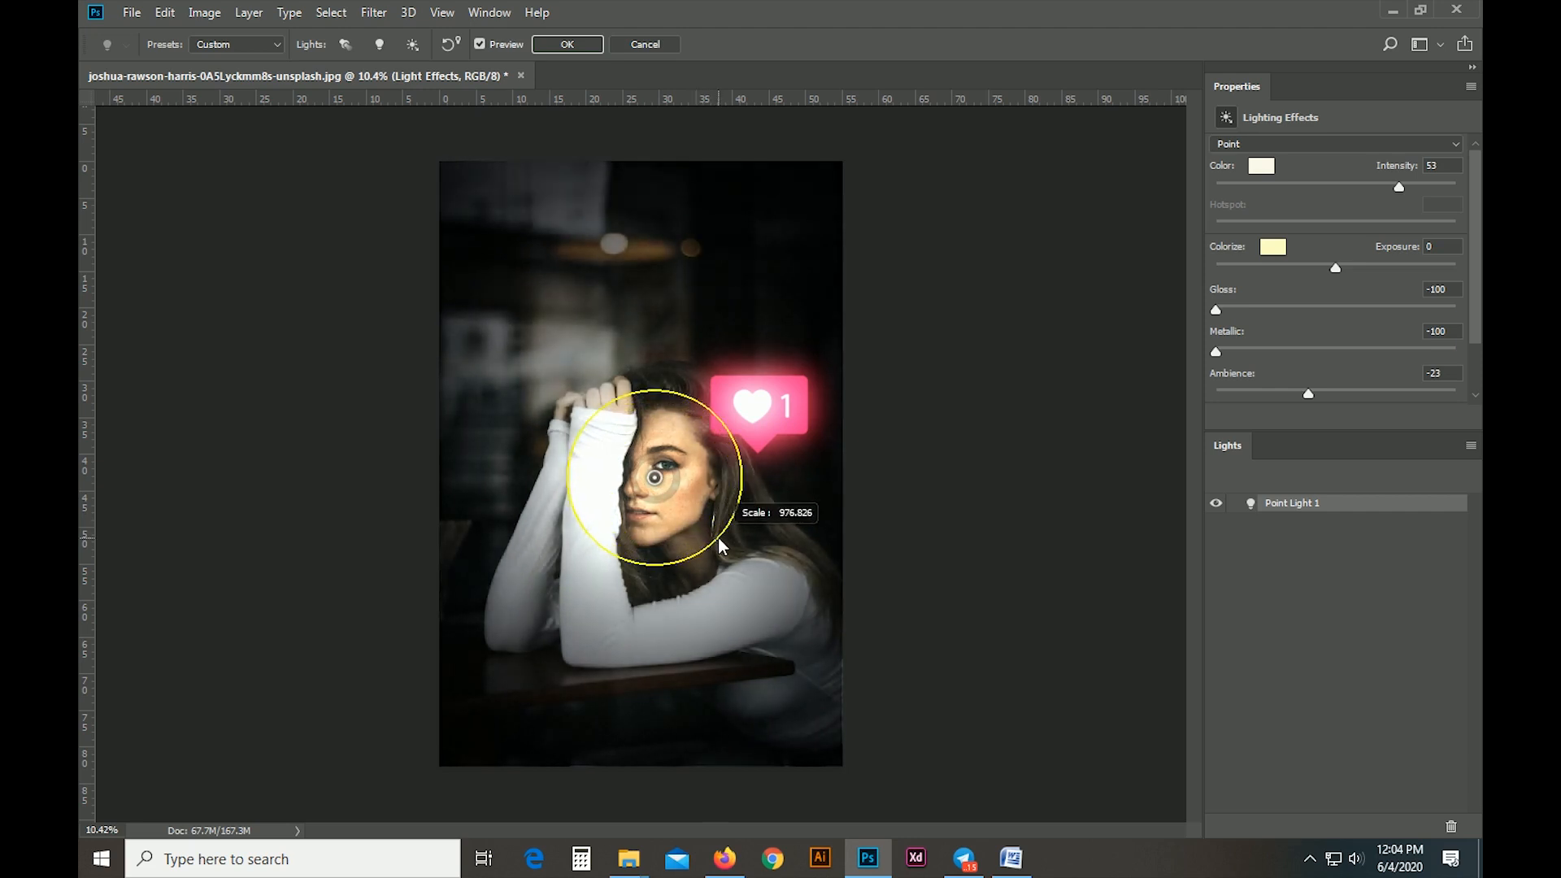
pyautogui.click(567, 44)
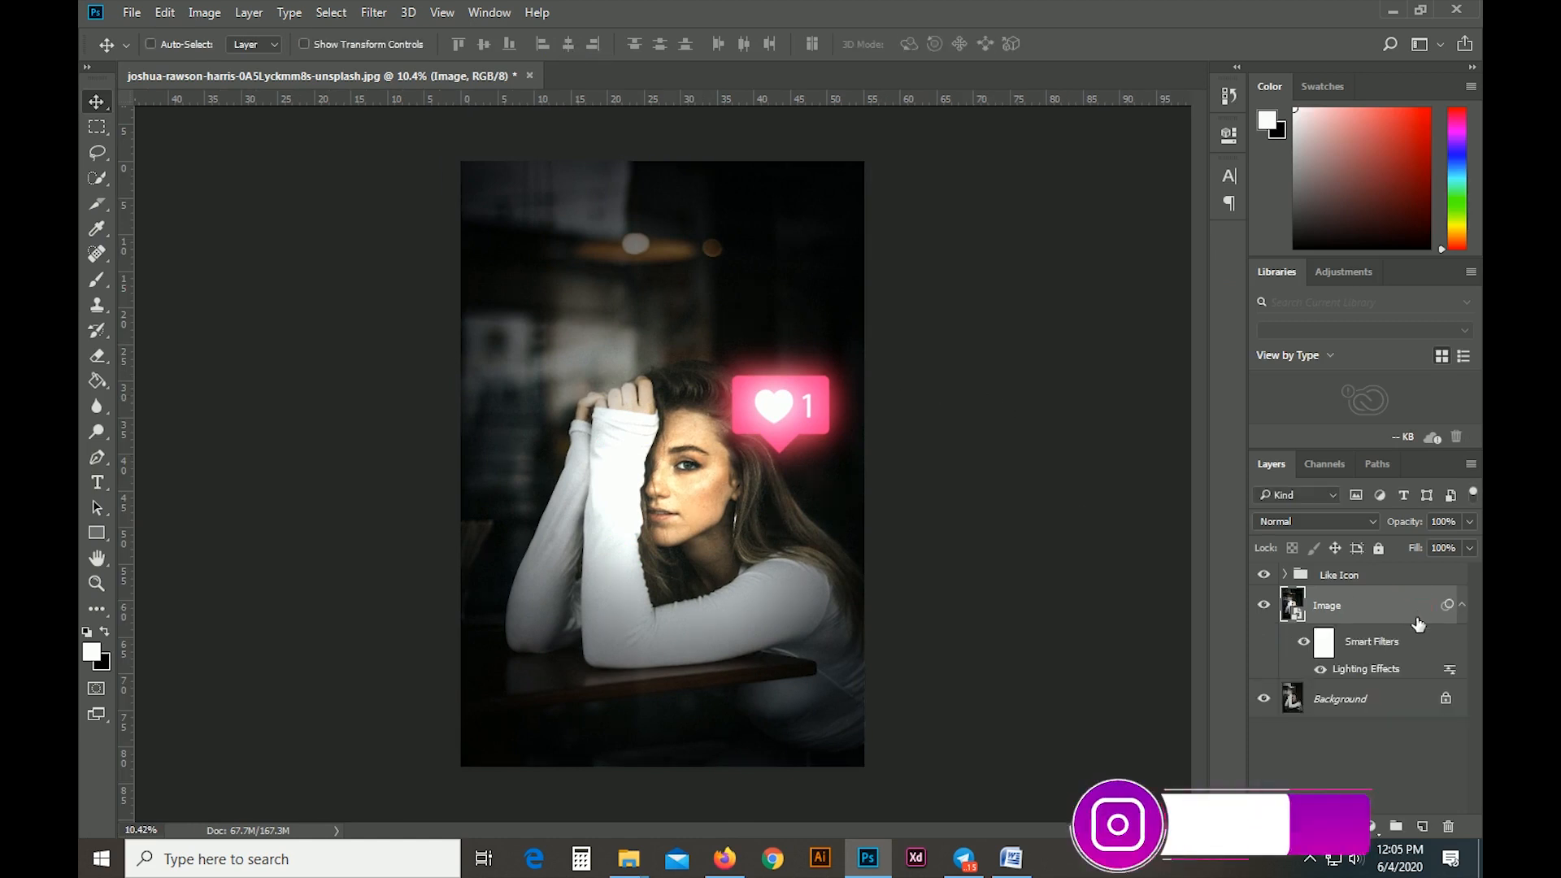
pyautogui.click(1469, 521)
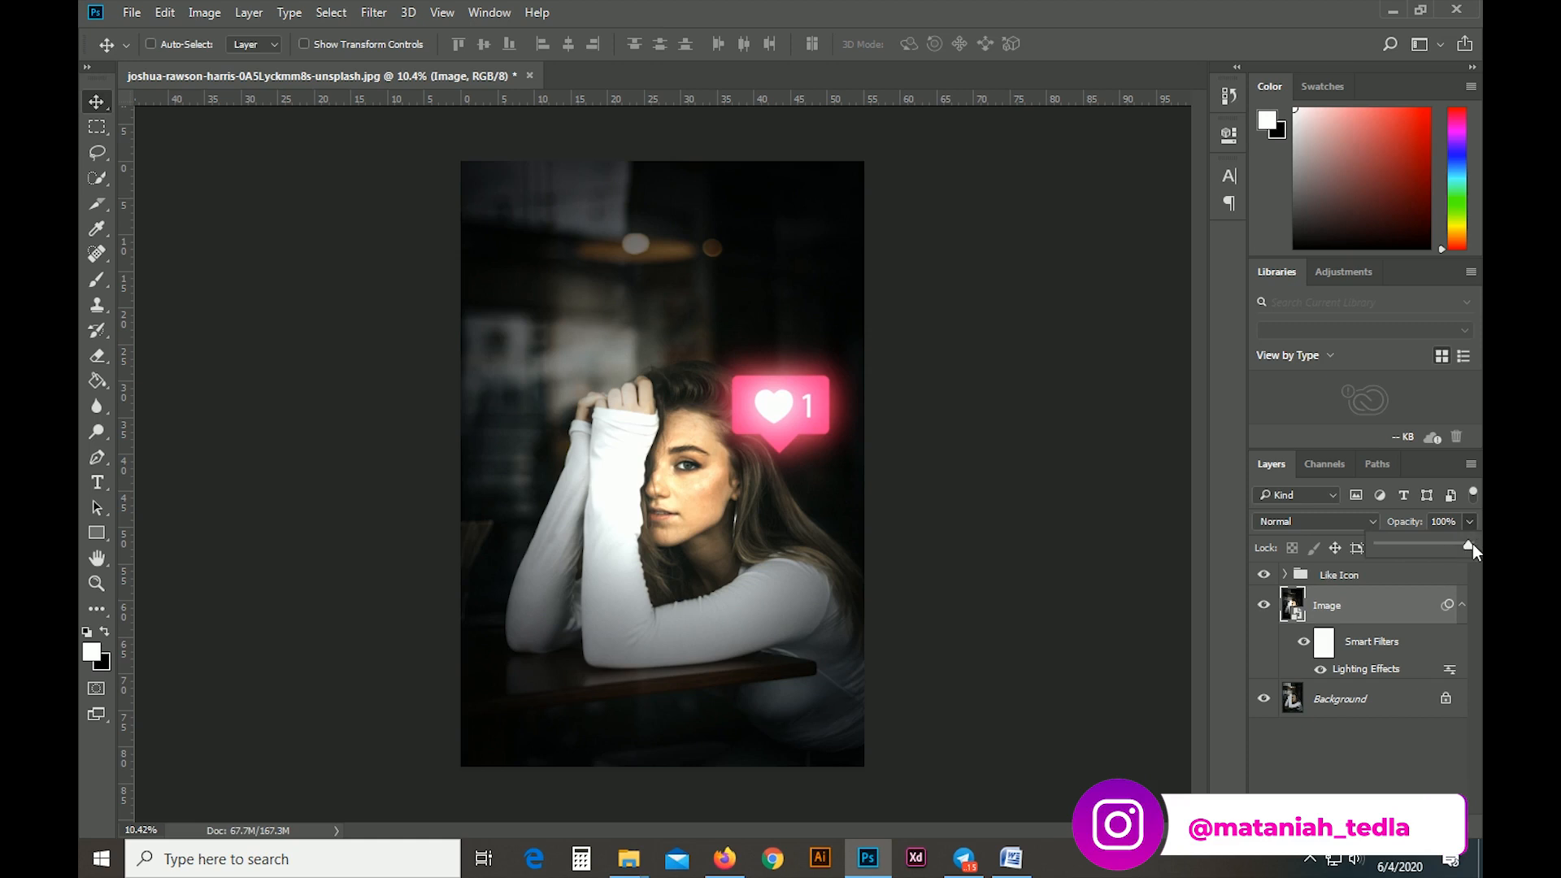
pyautogui.moveTo(1447, 546); pyautogui.dragTo(1446, 545)
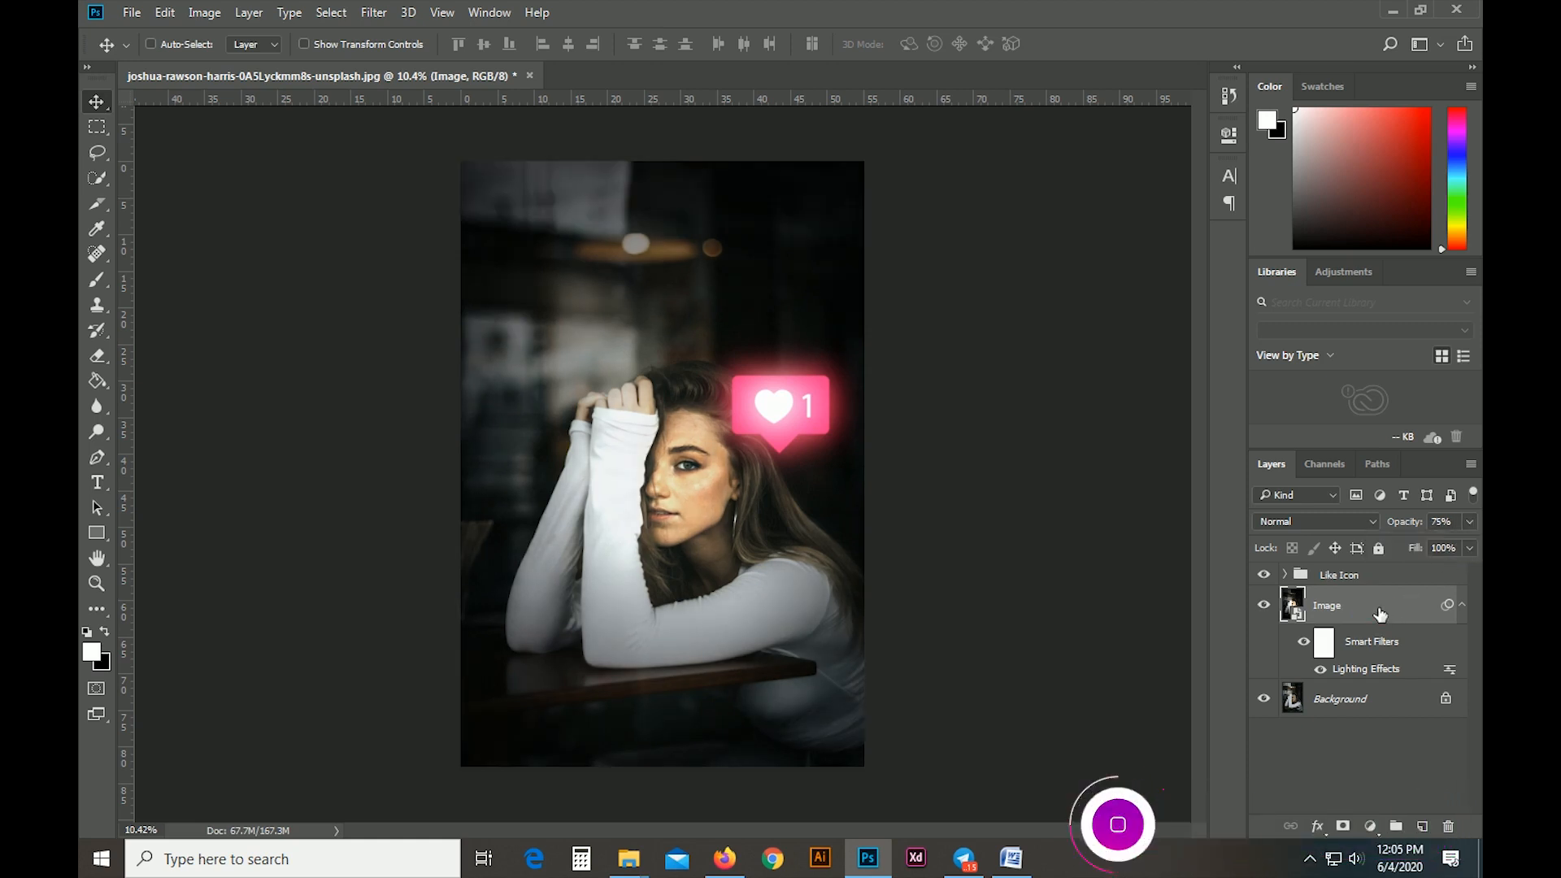
# Add a Brightness/Contrast adjustment above the Image layer with Brightness -25 and Contrast 25, and compare the photo with and without it
pyautogui.click(1372, 829)
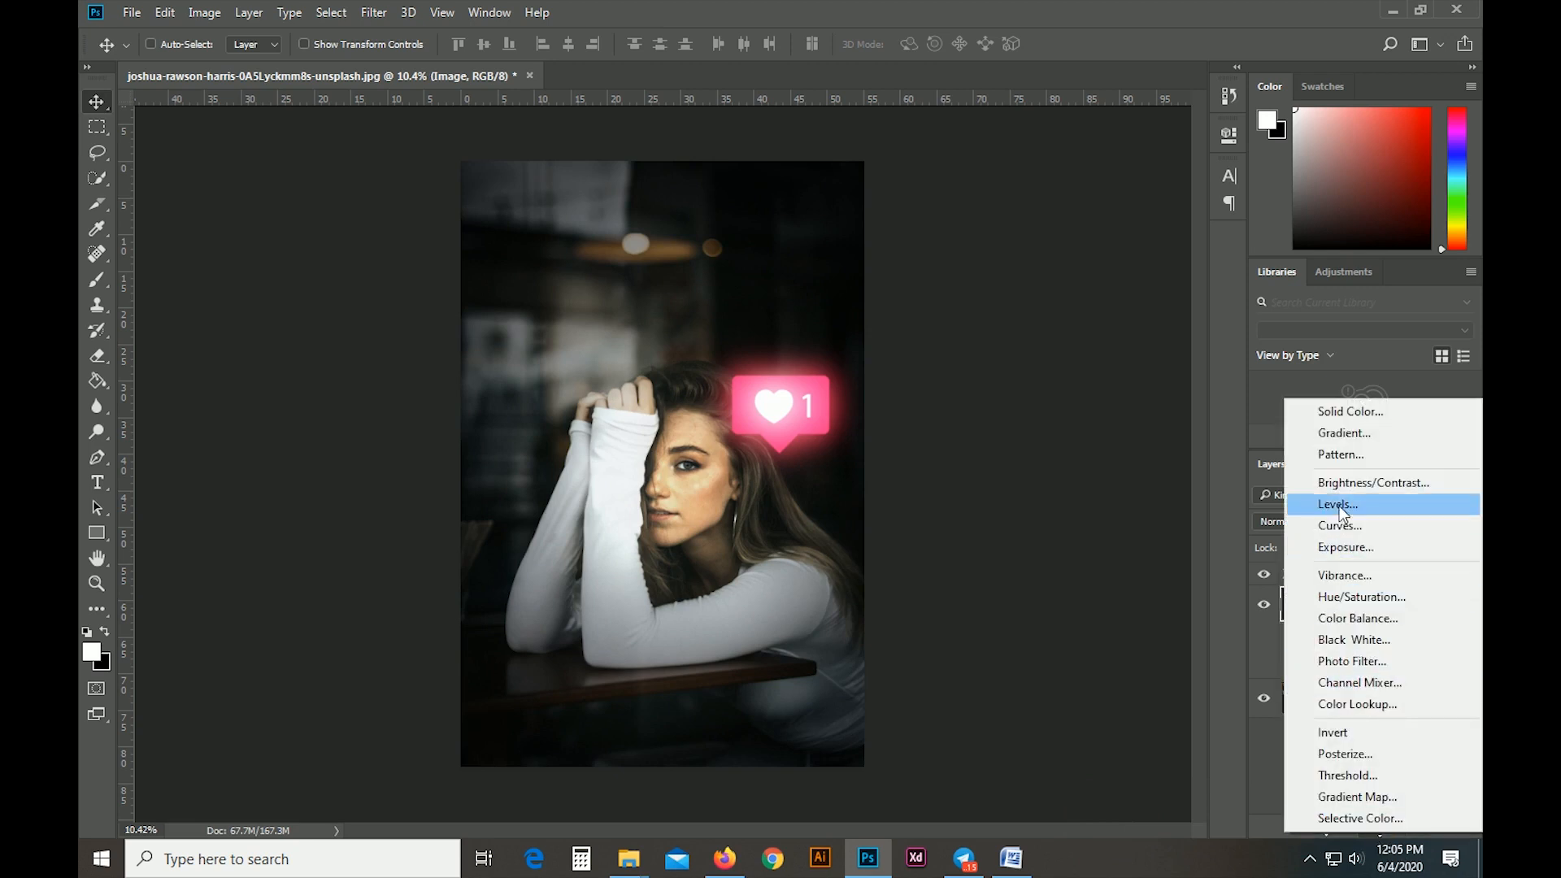
pyautogui.click(1354, 483)
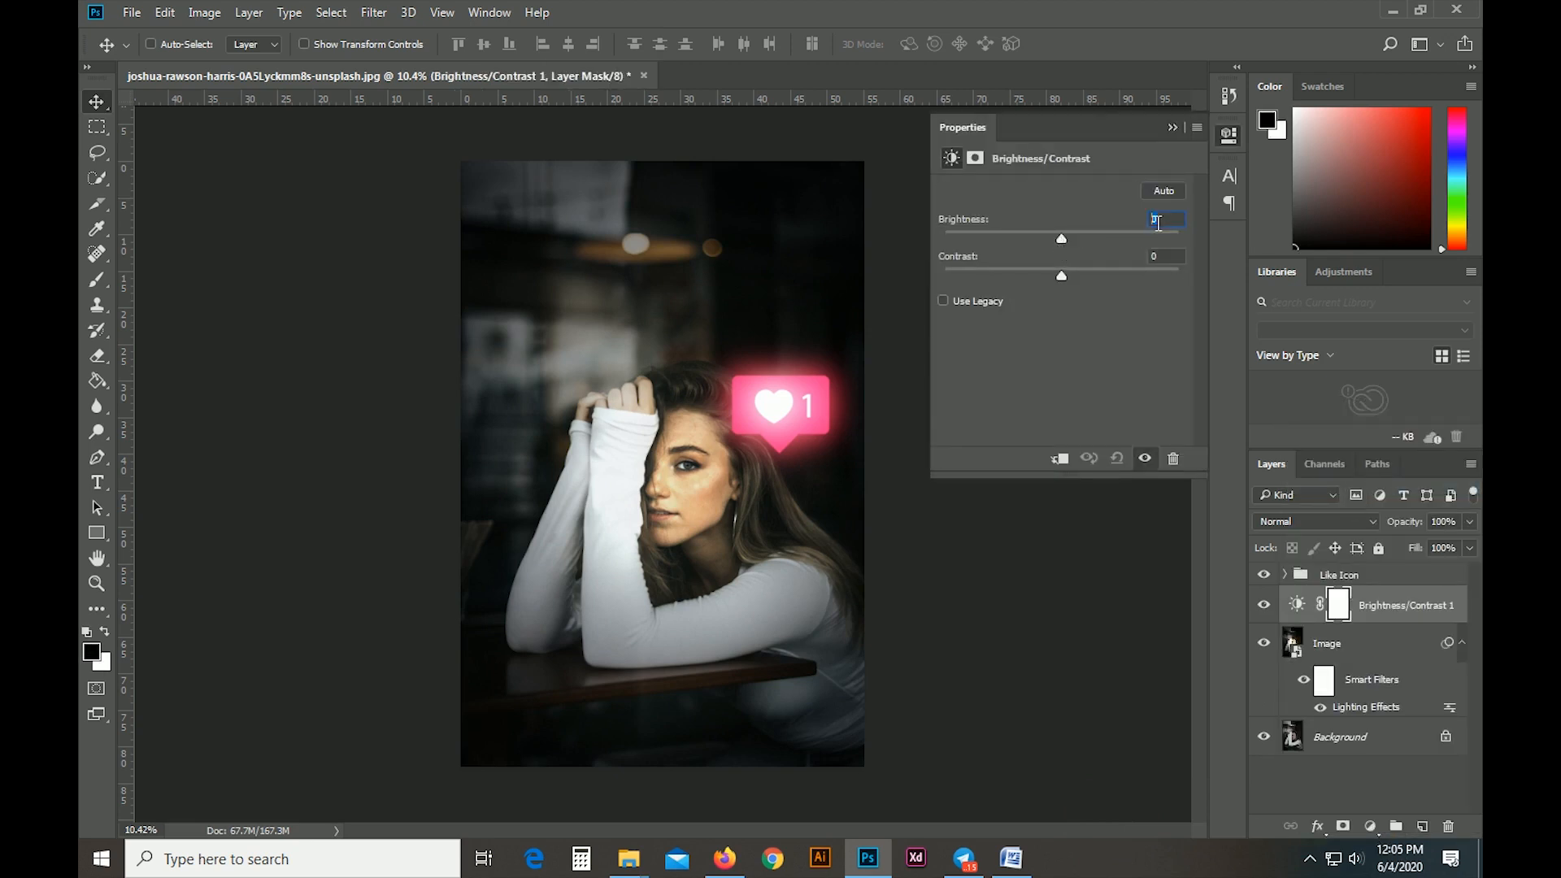
pyautogui.write('-2')
pyautogui.moveTo(1054, 236); pyautogui.dragTo(1076, 276)
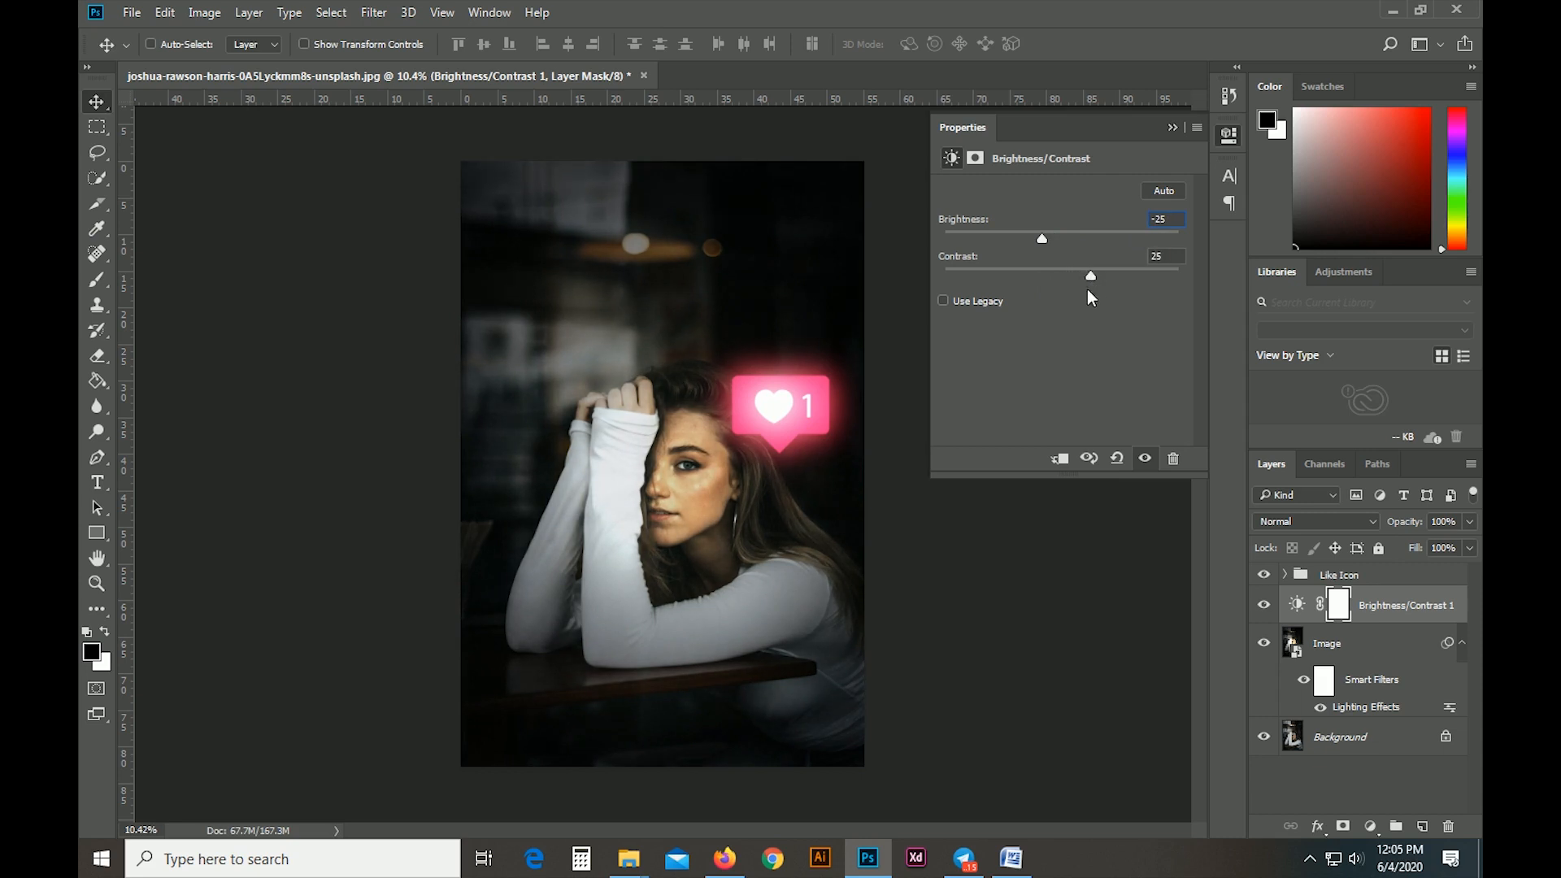
pyautogui.click(1172, 127)
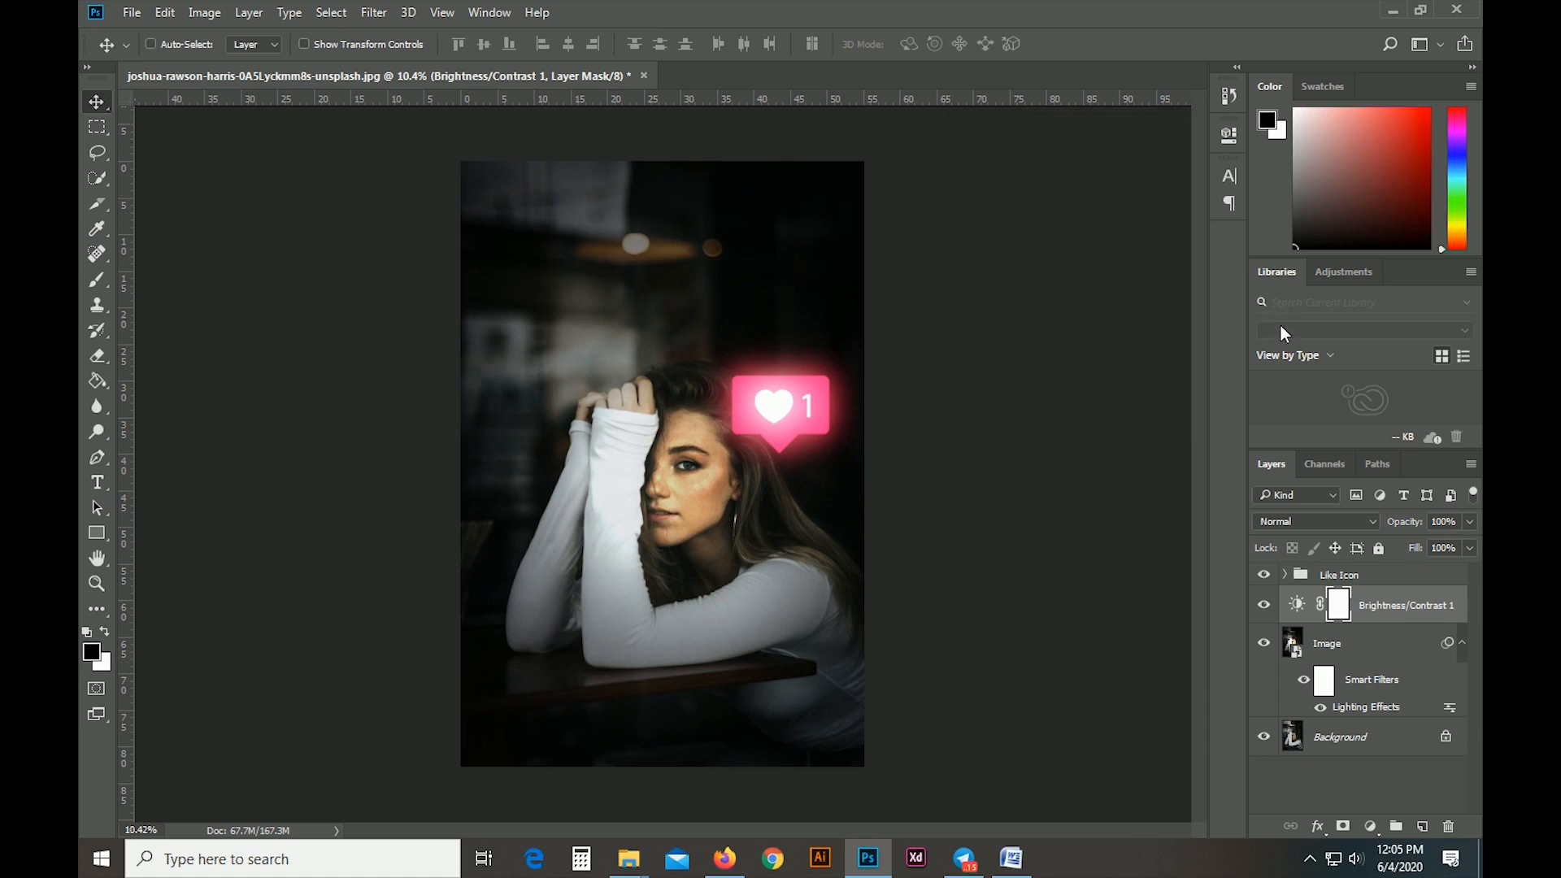
pyautogui.click(1264, 605)
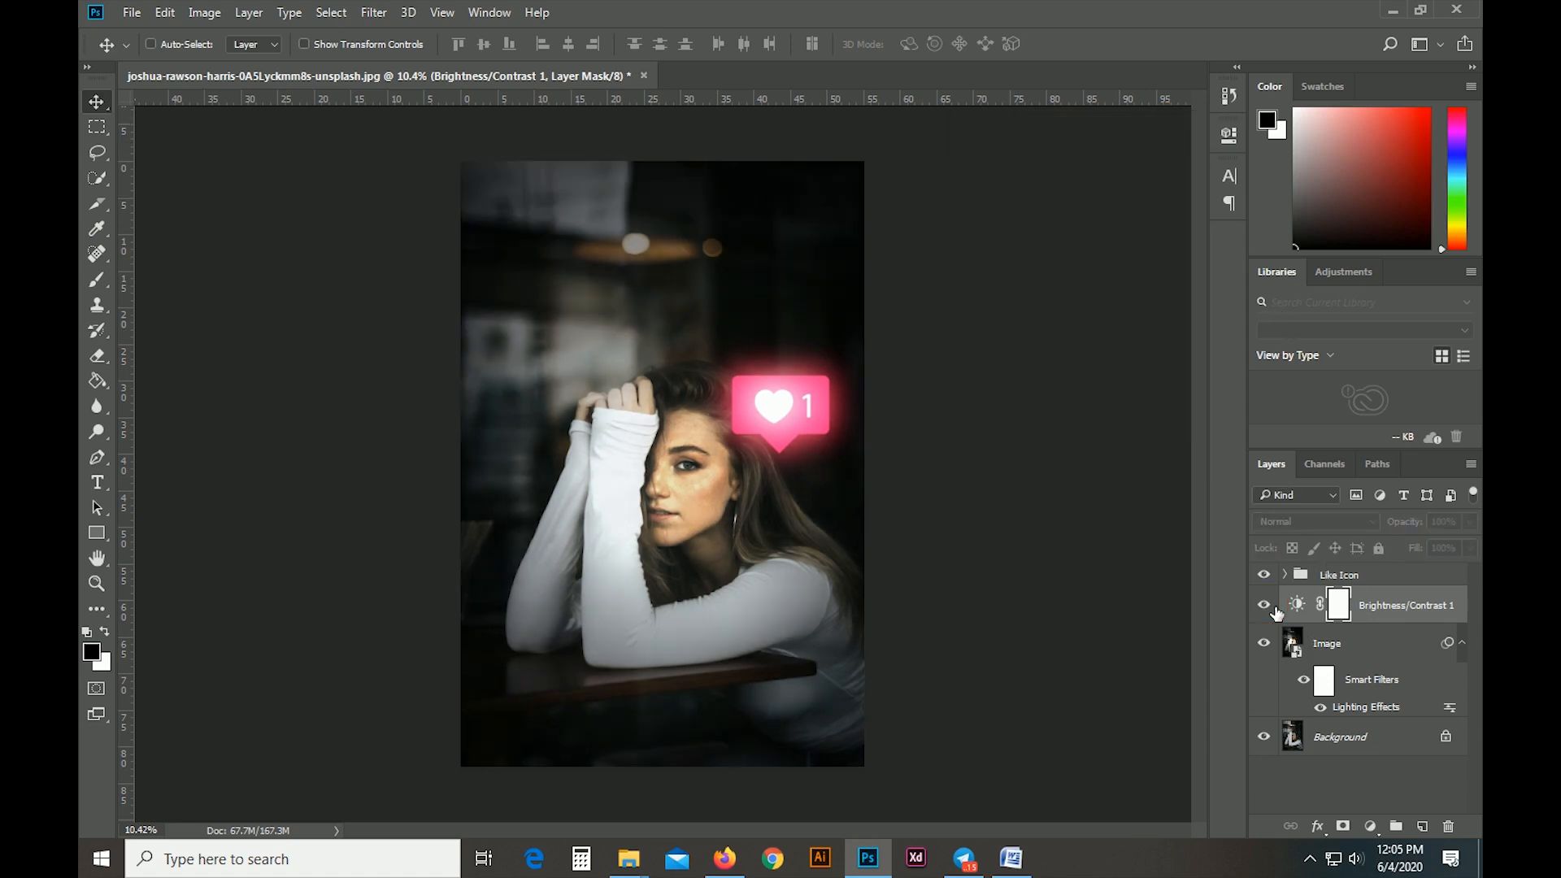
pyautogui.click(1263, 605)
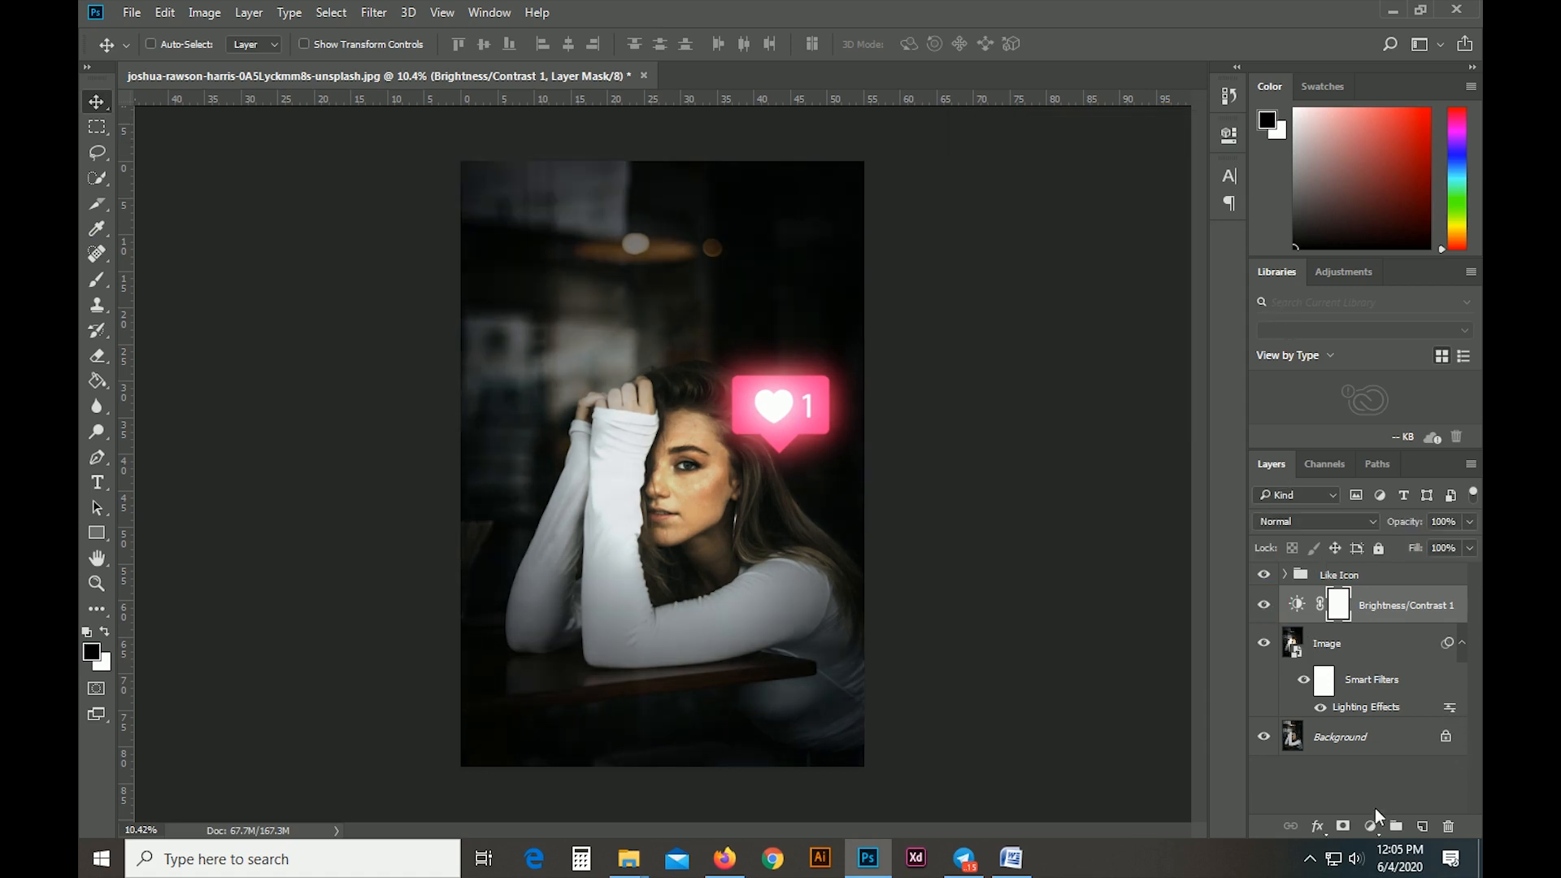
# Add a Hue/Saturation adjustment layer below the Like Icon group, enable Colorize and set Saturation to 50
pyautogui.click(1371, 826)
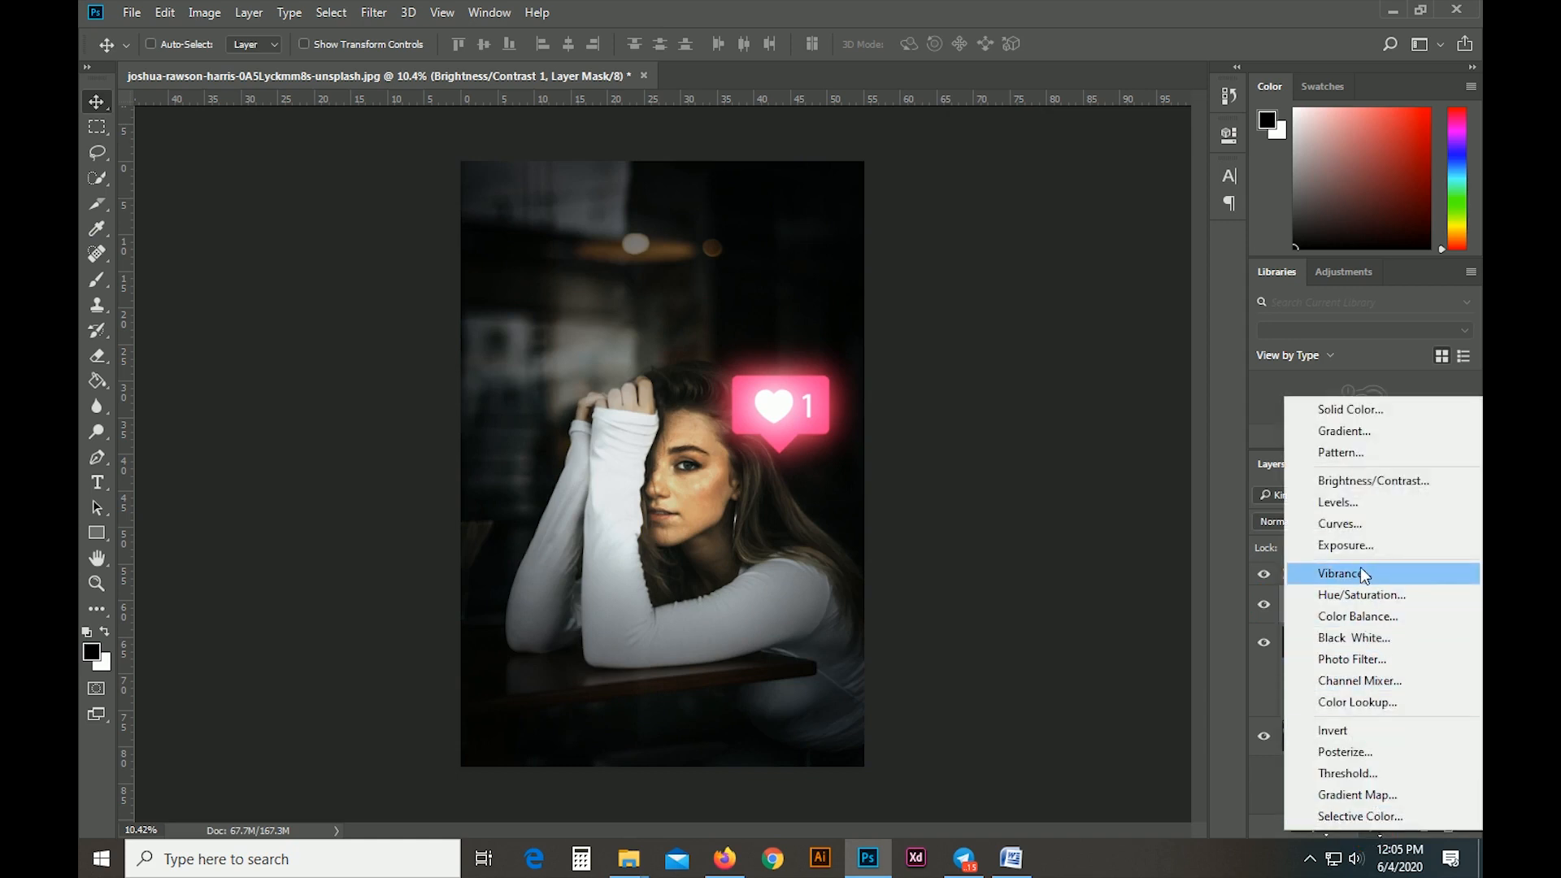
pyautogui.click(1367, 594)
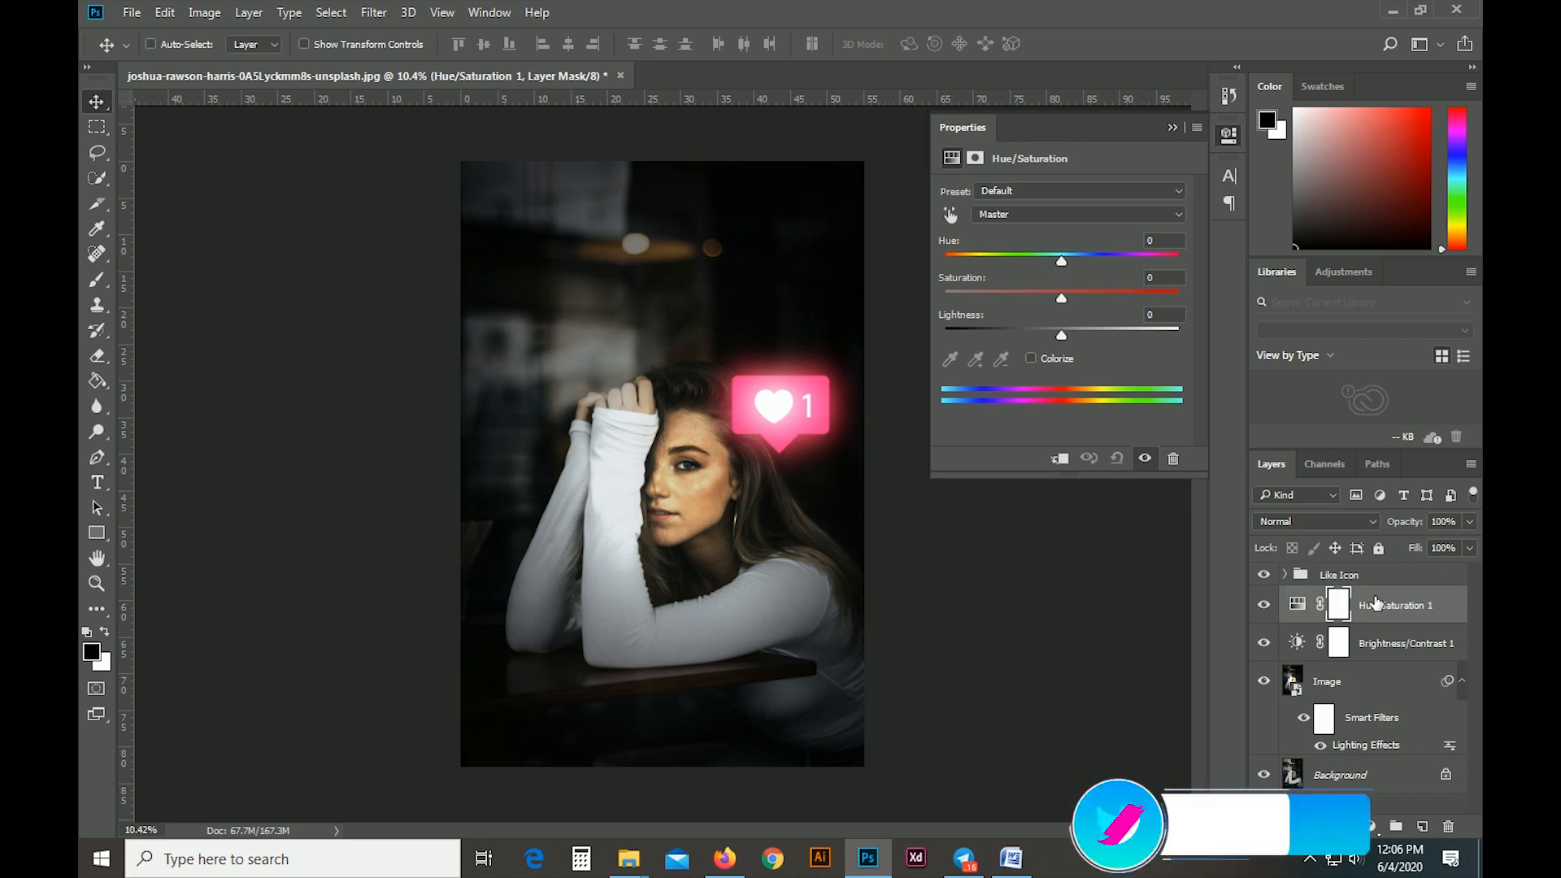
pyautogui.click(1029, 358)
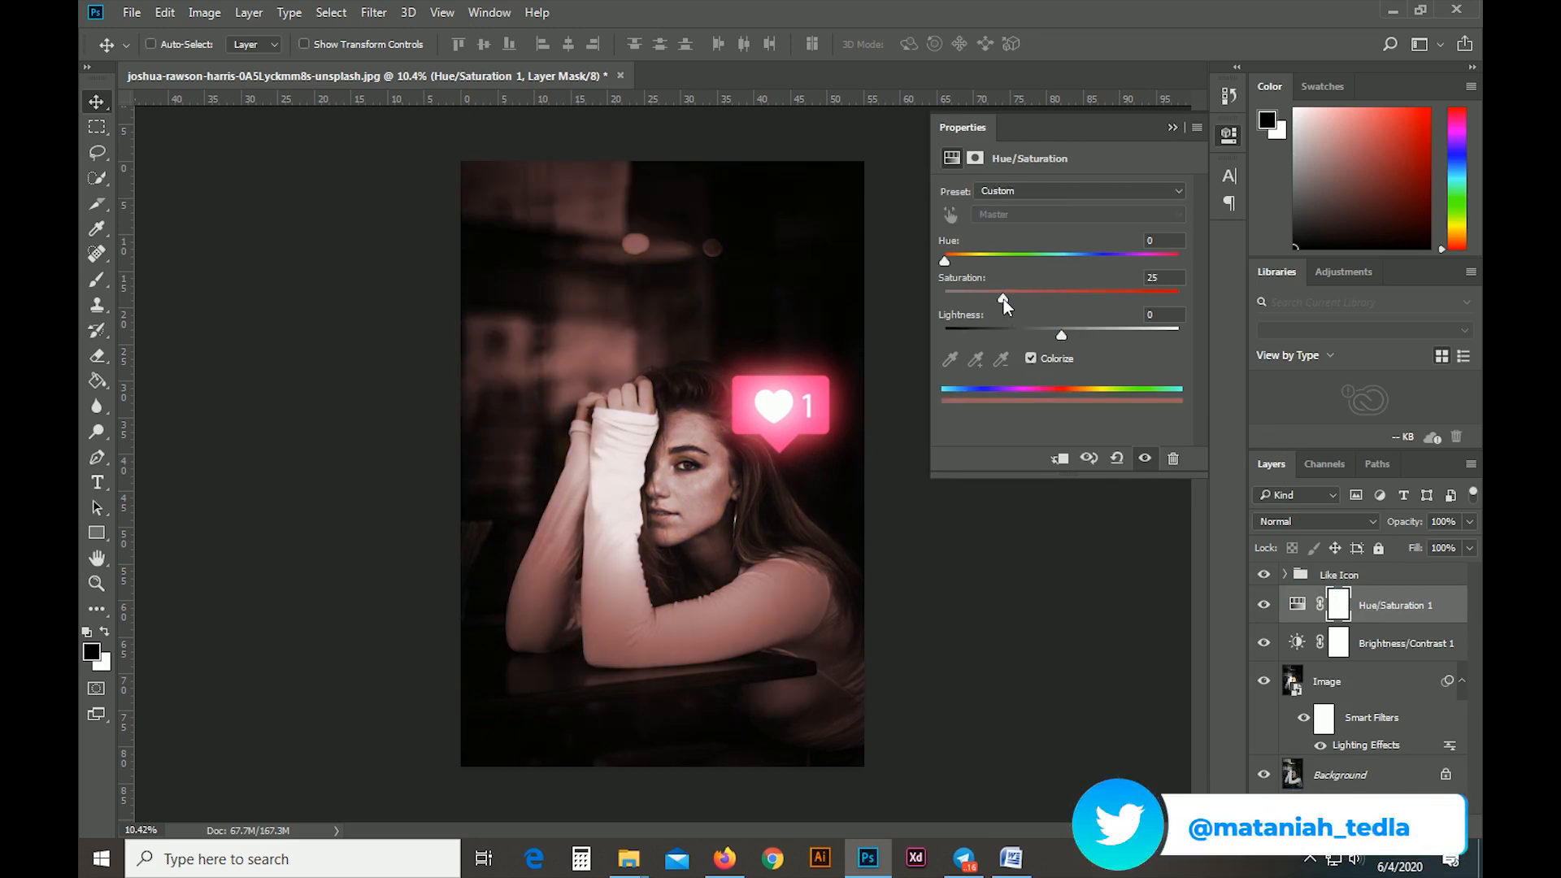
pyautogui.moveTo(1003, 299); pyautogui.dragTo(1062, 300)
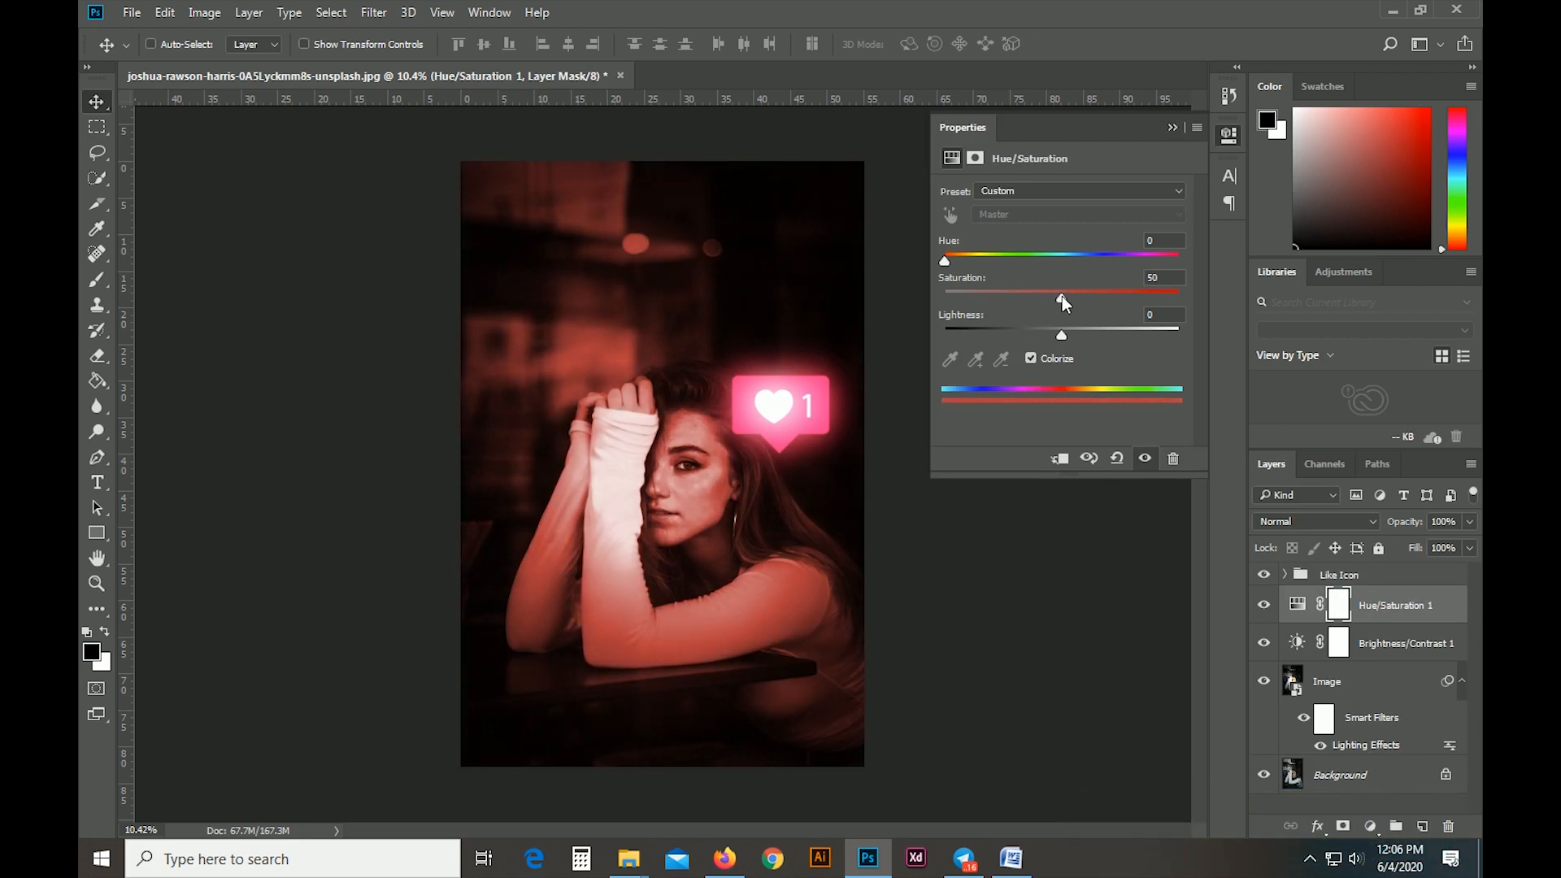
# Match the colorized tint to the pink icon with Hue 341 and Saturation 50, and compare the photo with and without it
pyautogui.moveTo(938, 260); pyautogui.dragTo(1149, 266)
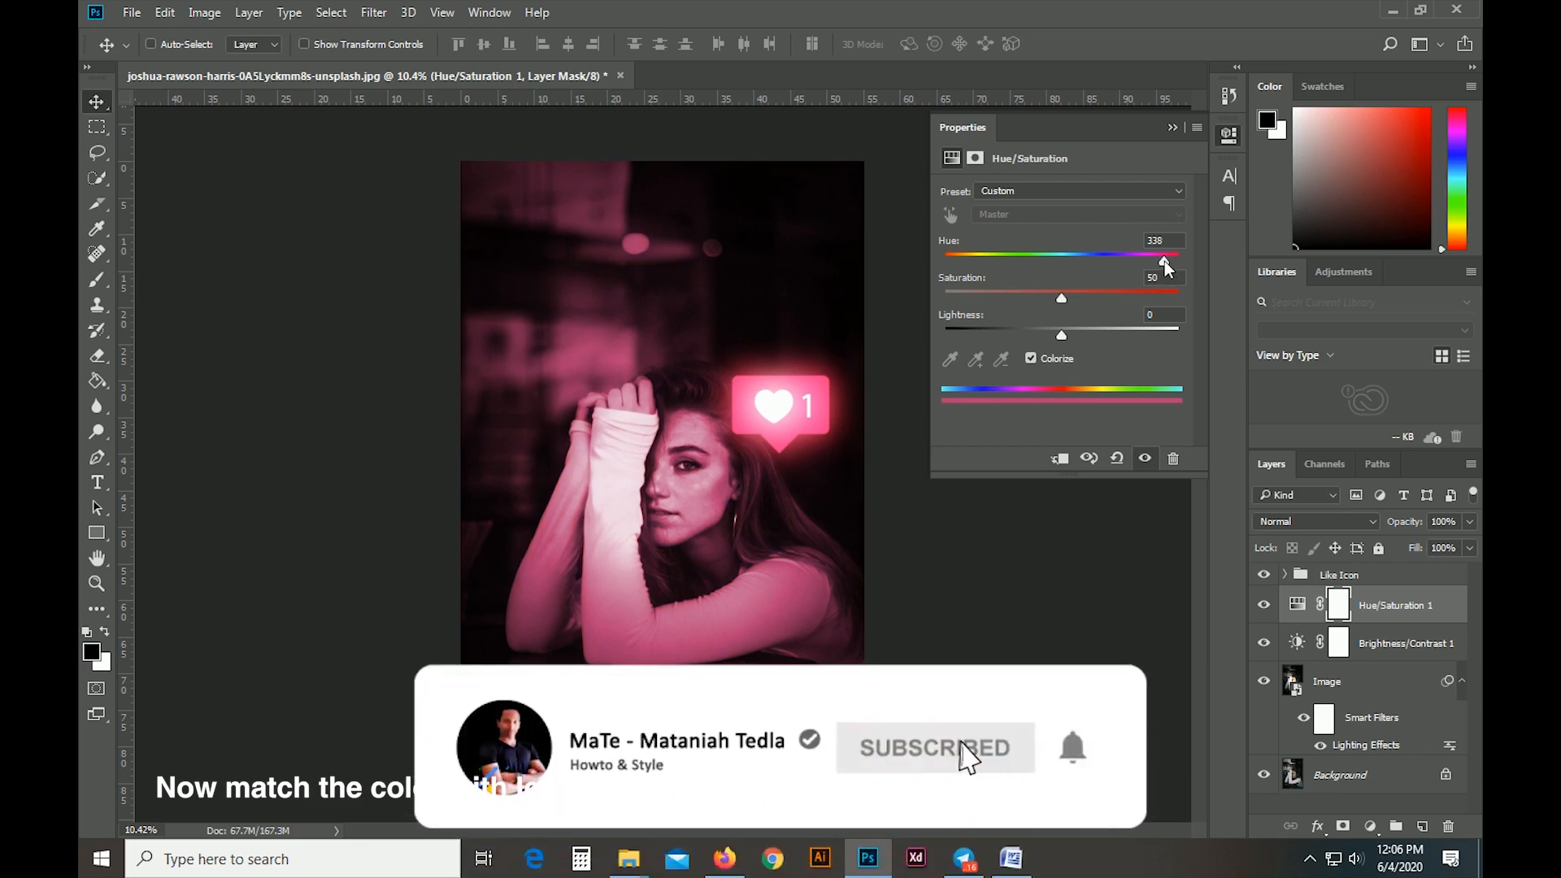
pyautogui.moveTo(1164, 260); pyautogui.dragTo(1165, 262)
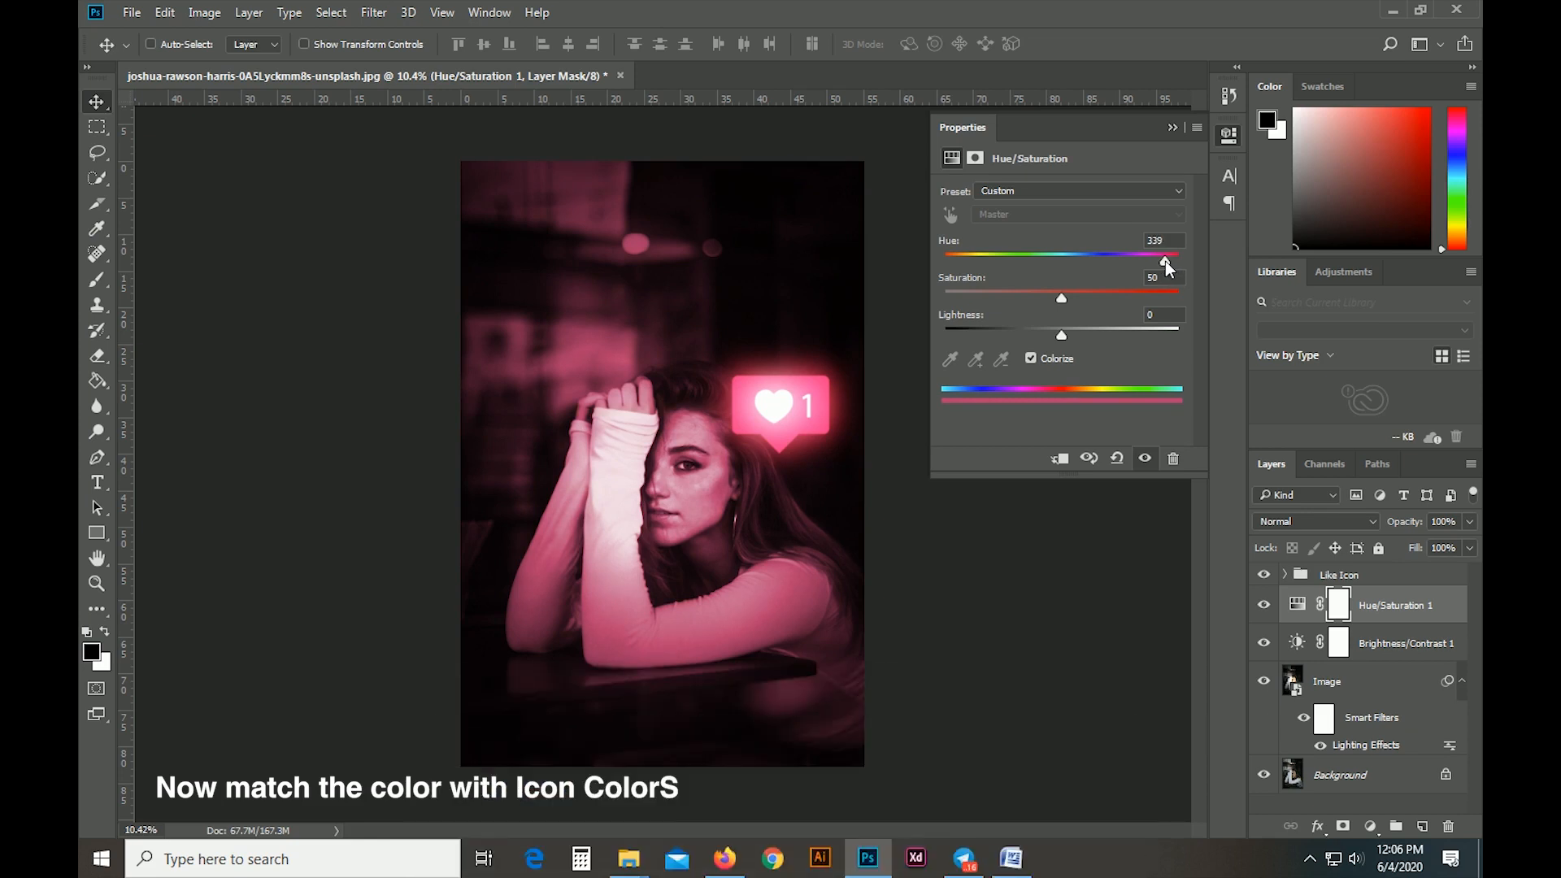
pyautogui.moveTo(1164, 261); pyautogui.dragTo(1167, 260)
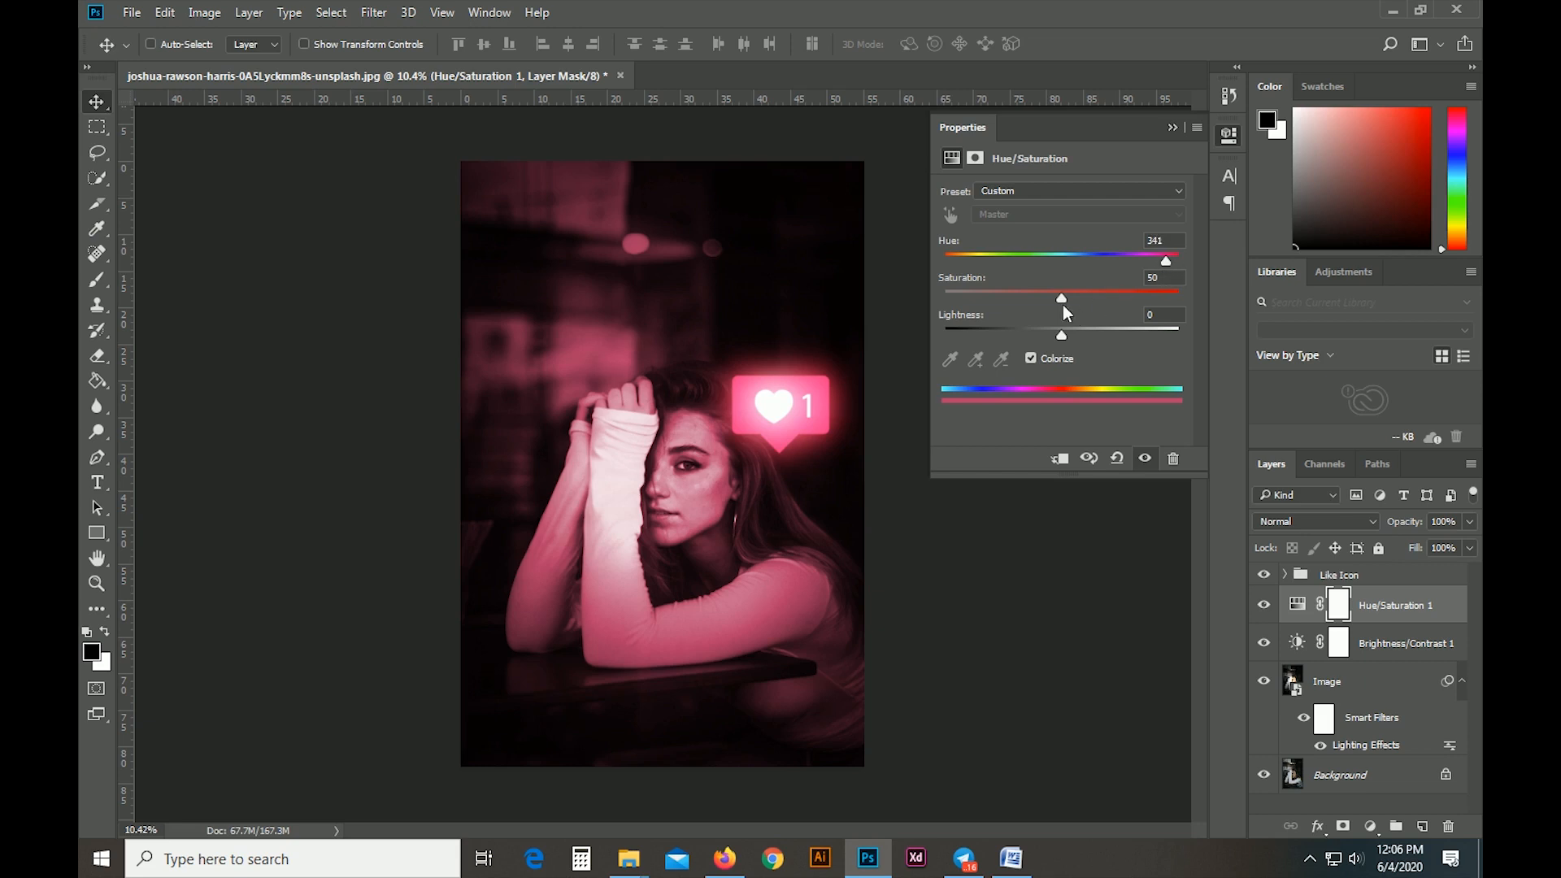
pyautogui.moveTo(1060, 297); pyautogui.dragTo(1091, 300)
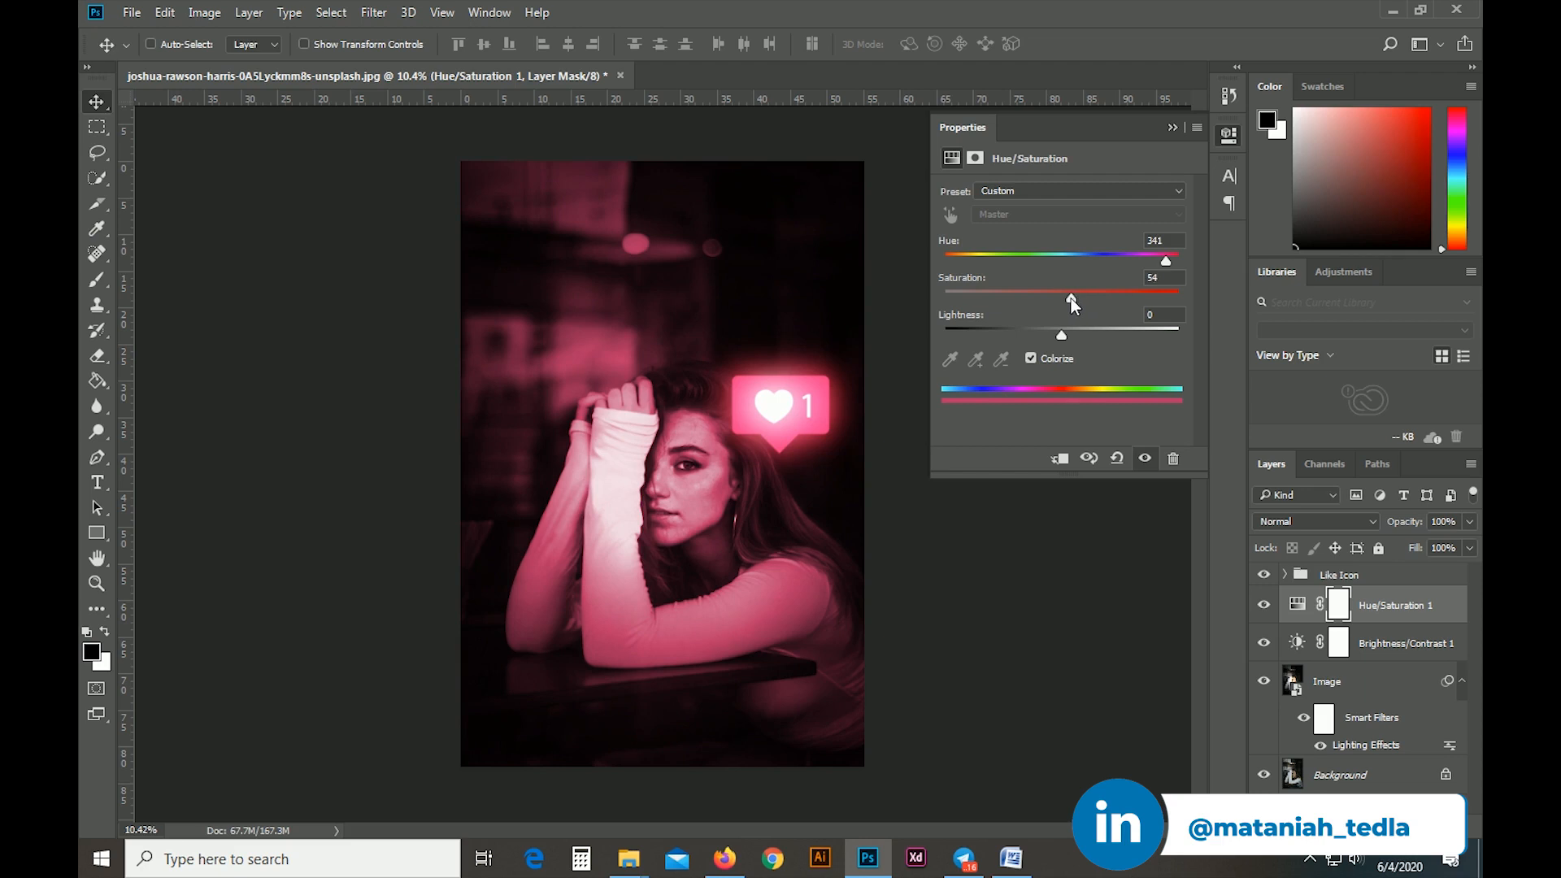
pyautogui.moveTo(1071, 297); pyautogui.dragTo(1062, 297)
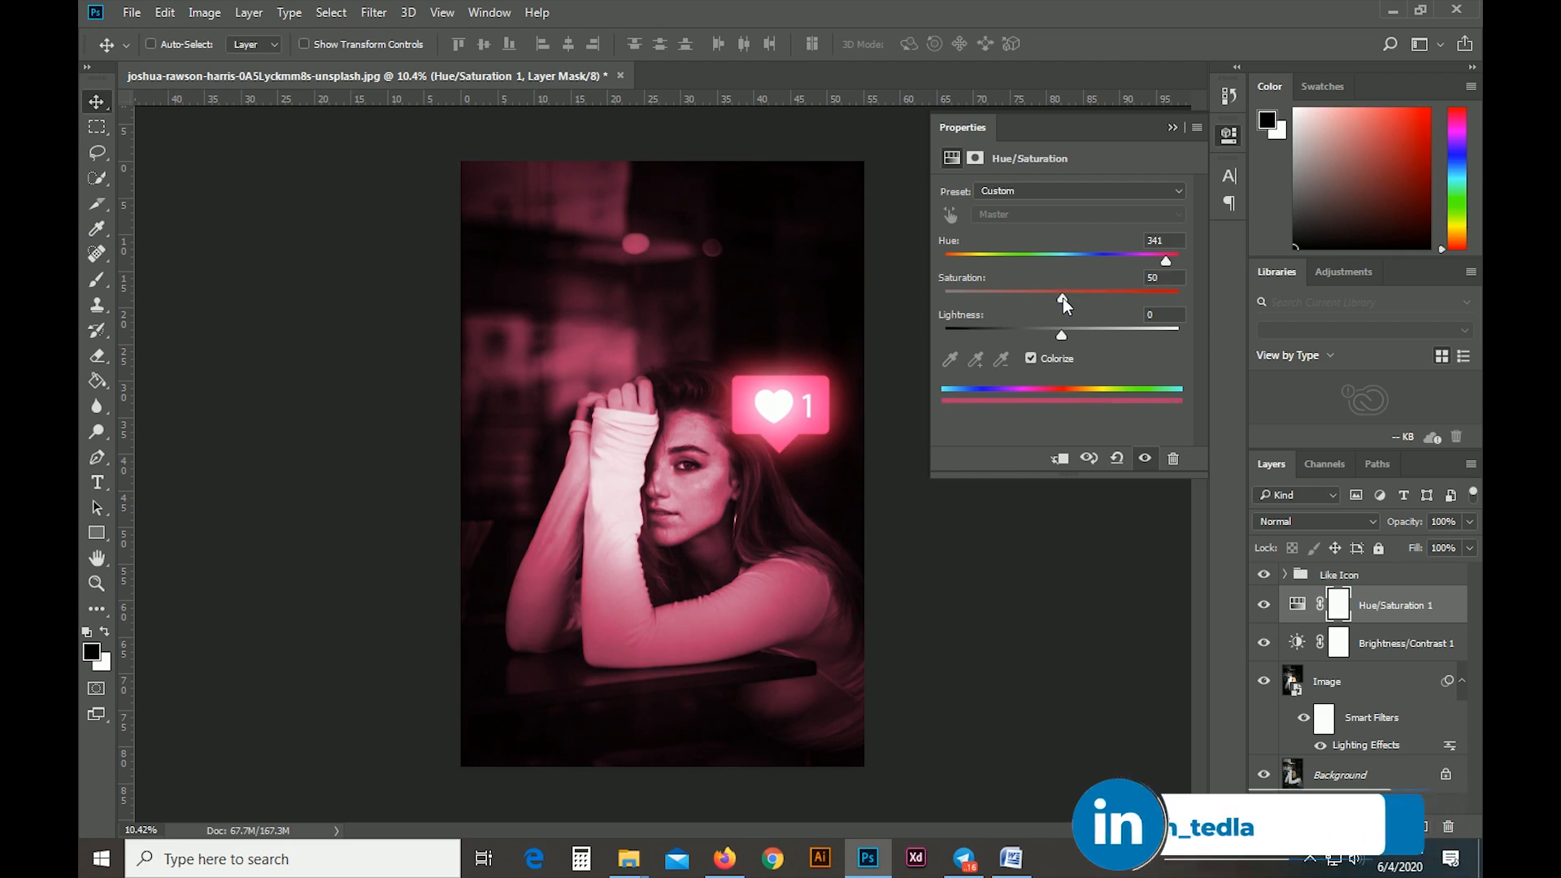
pyautogui.click(1171, 127)
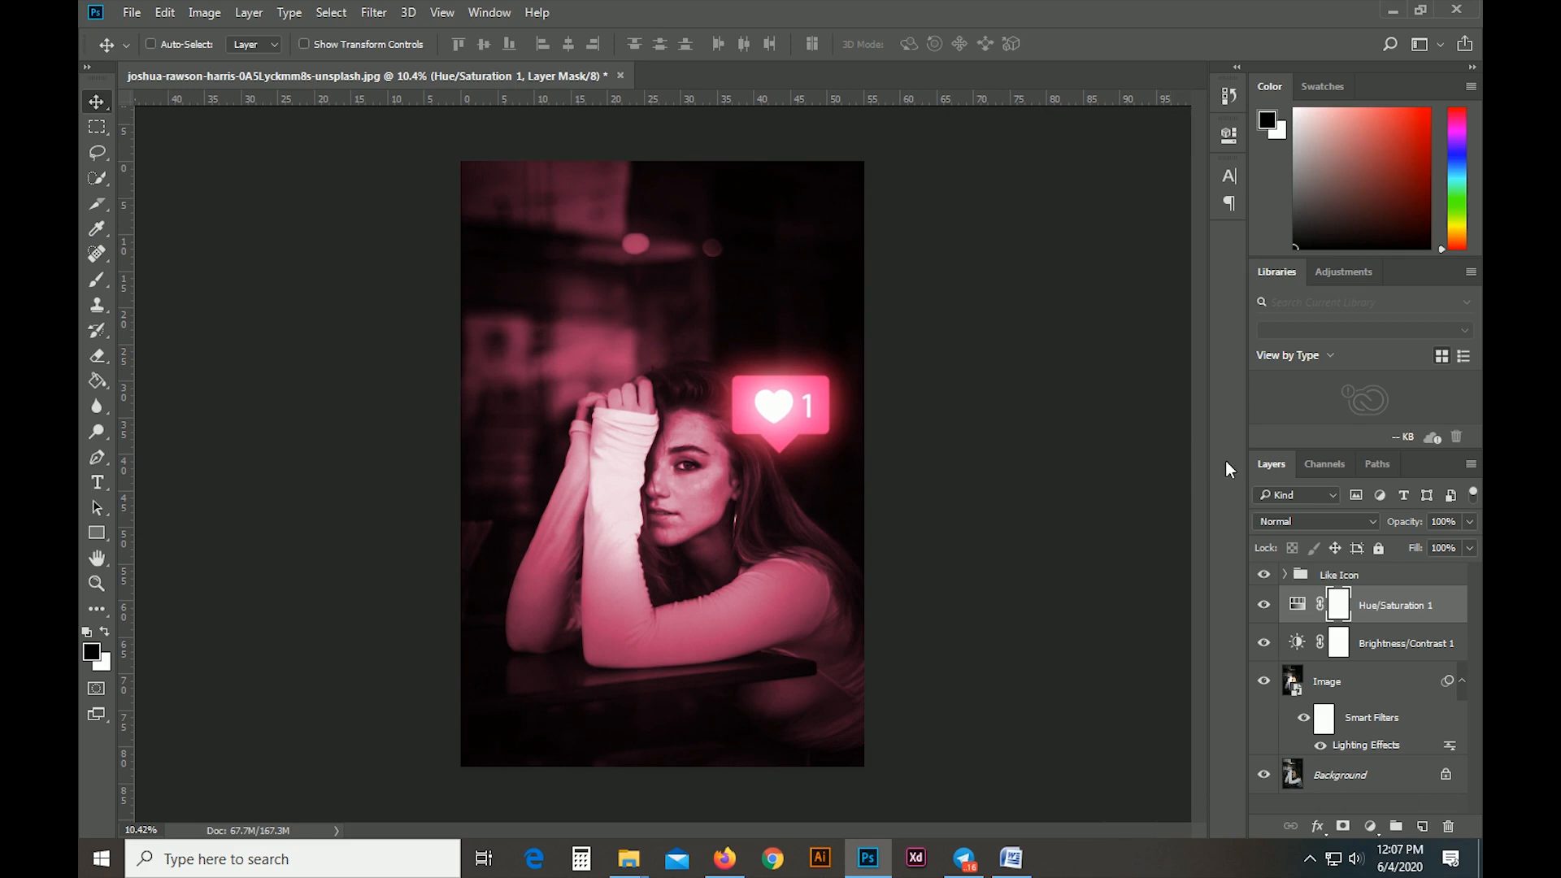
pyautogui.click(1270, 608)
pyautogui.click(1264, 605)
# In the Hue/Saturation layer's Blending Options, split the Underlying Layer black Blend If slider to 15 / 30
pyautogui.press('ctrl')
pyautogui.rightClick(1433, 600)
pyautogui.click(1146, 124)
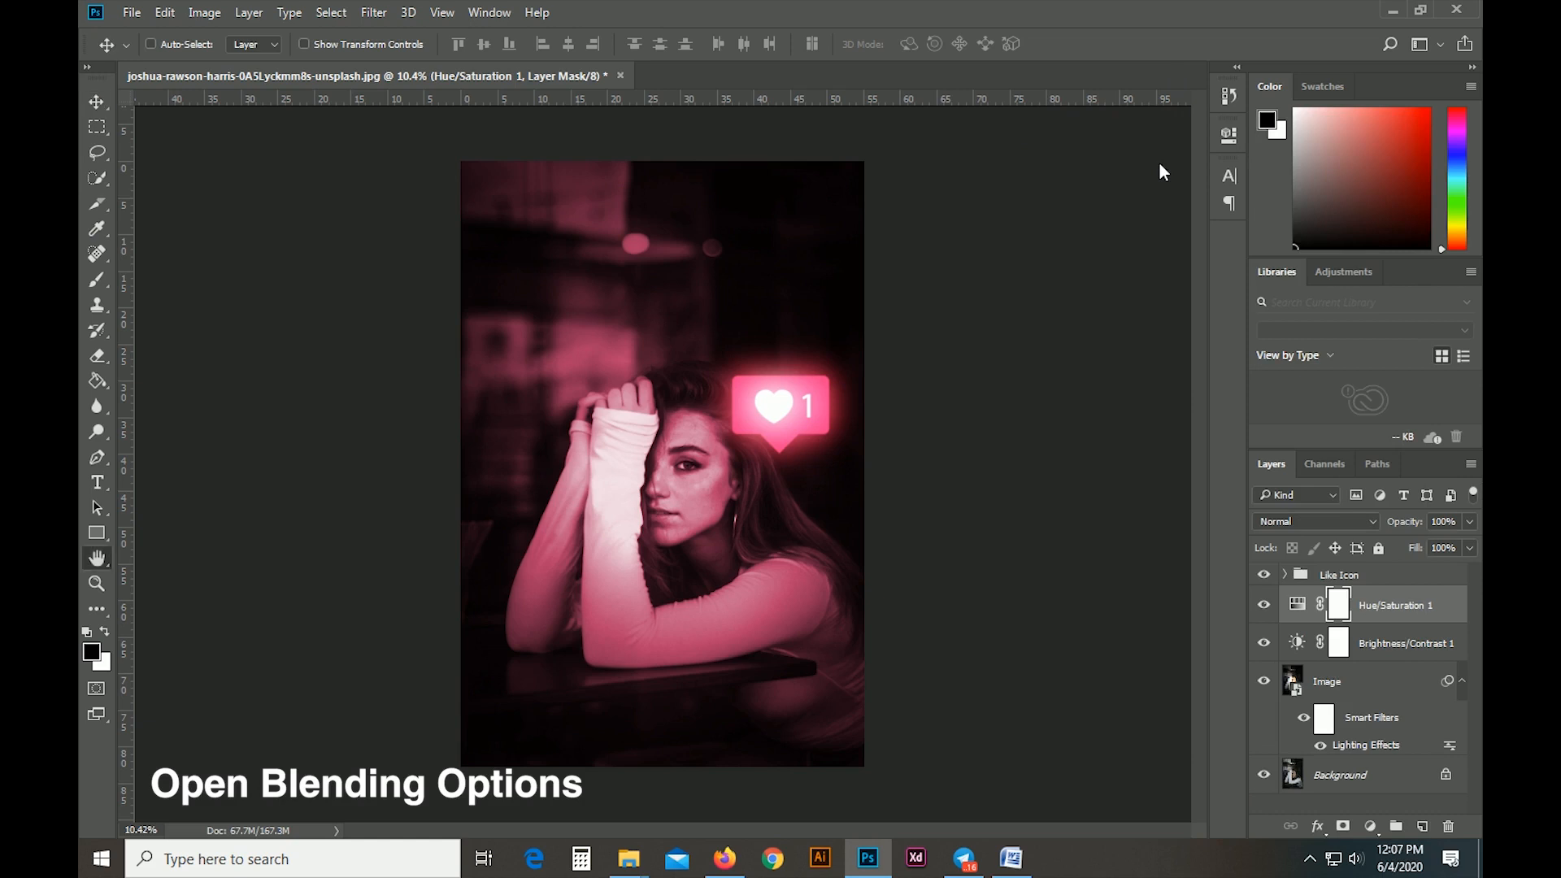
pyautogui.moveTo(773, 134); pyautogui.dragTo(1114, 74)
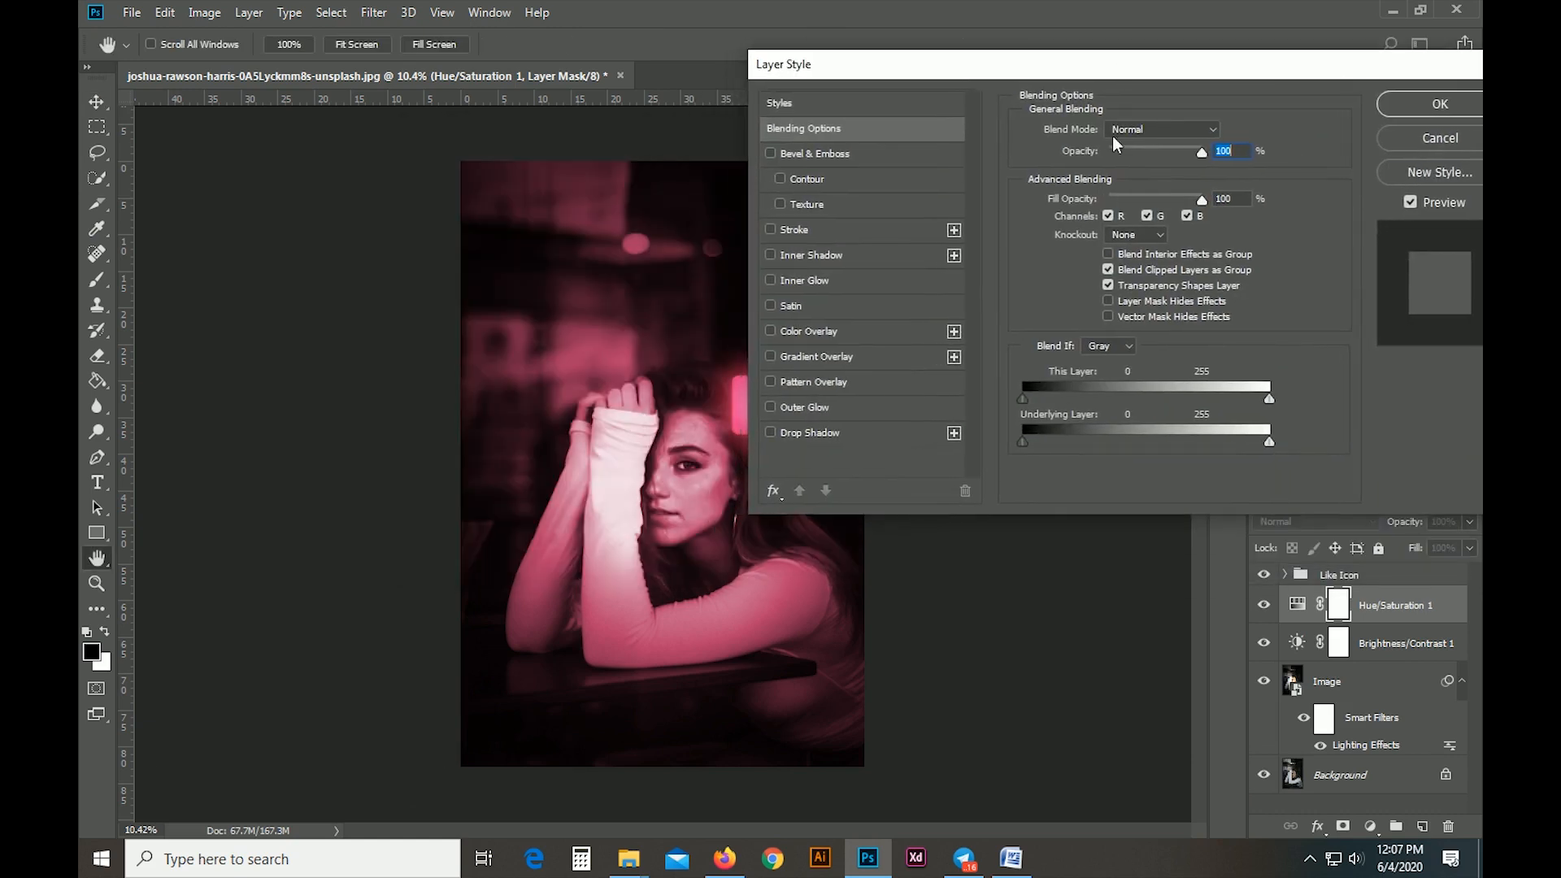
pyautogui.moveTo(1017, 444); pyautogui.dragTo(1043, 444)
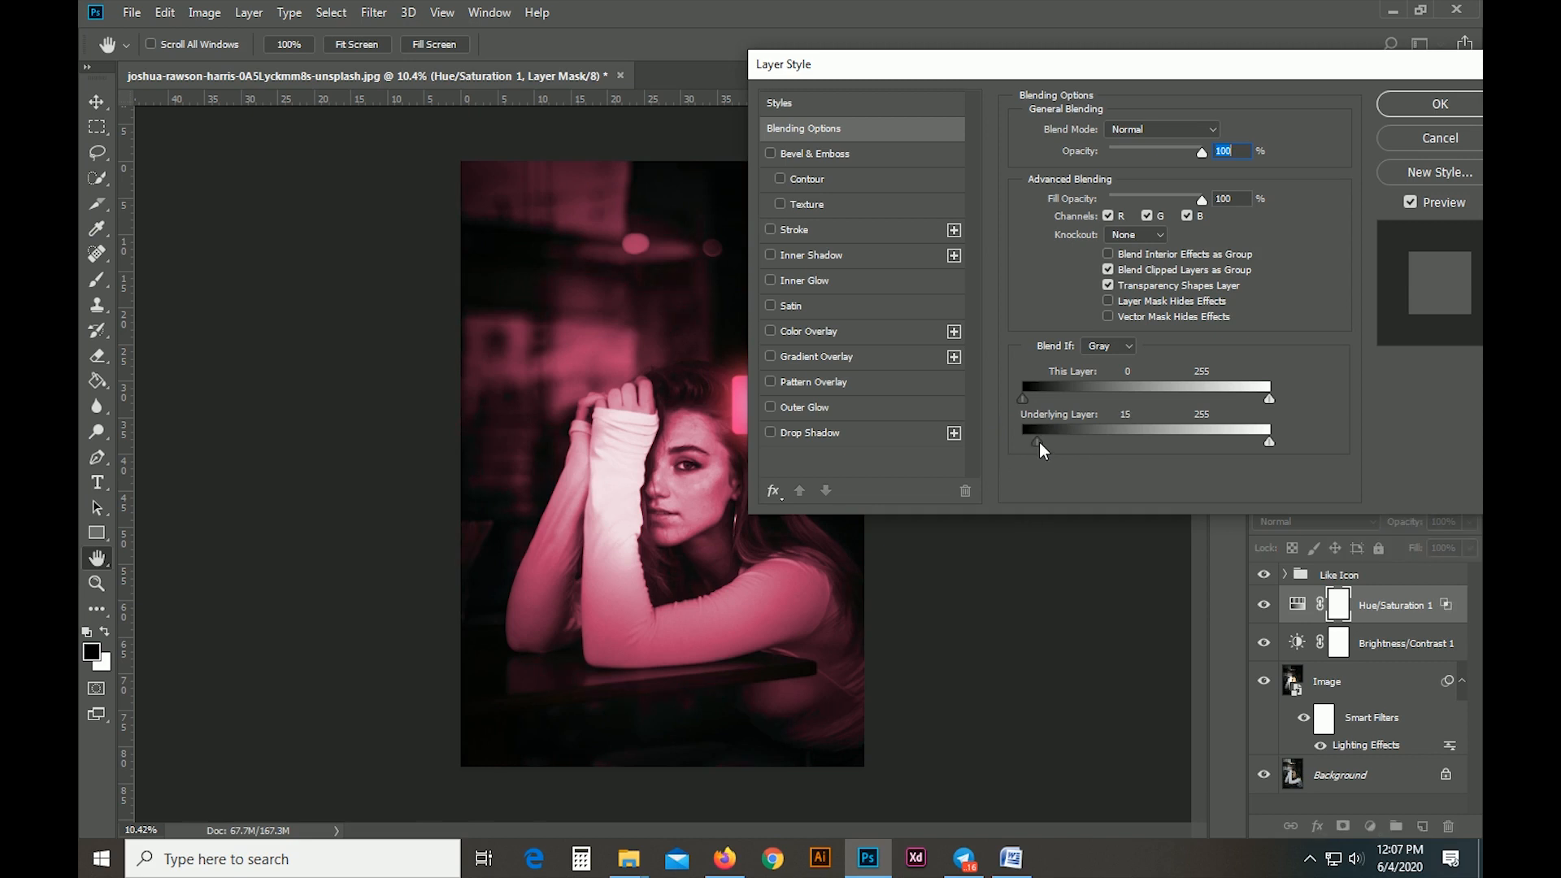
pyautogui.moveTo(1039, 442); pyautogui.dragTo(1059, 441)
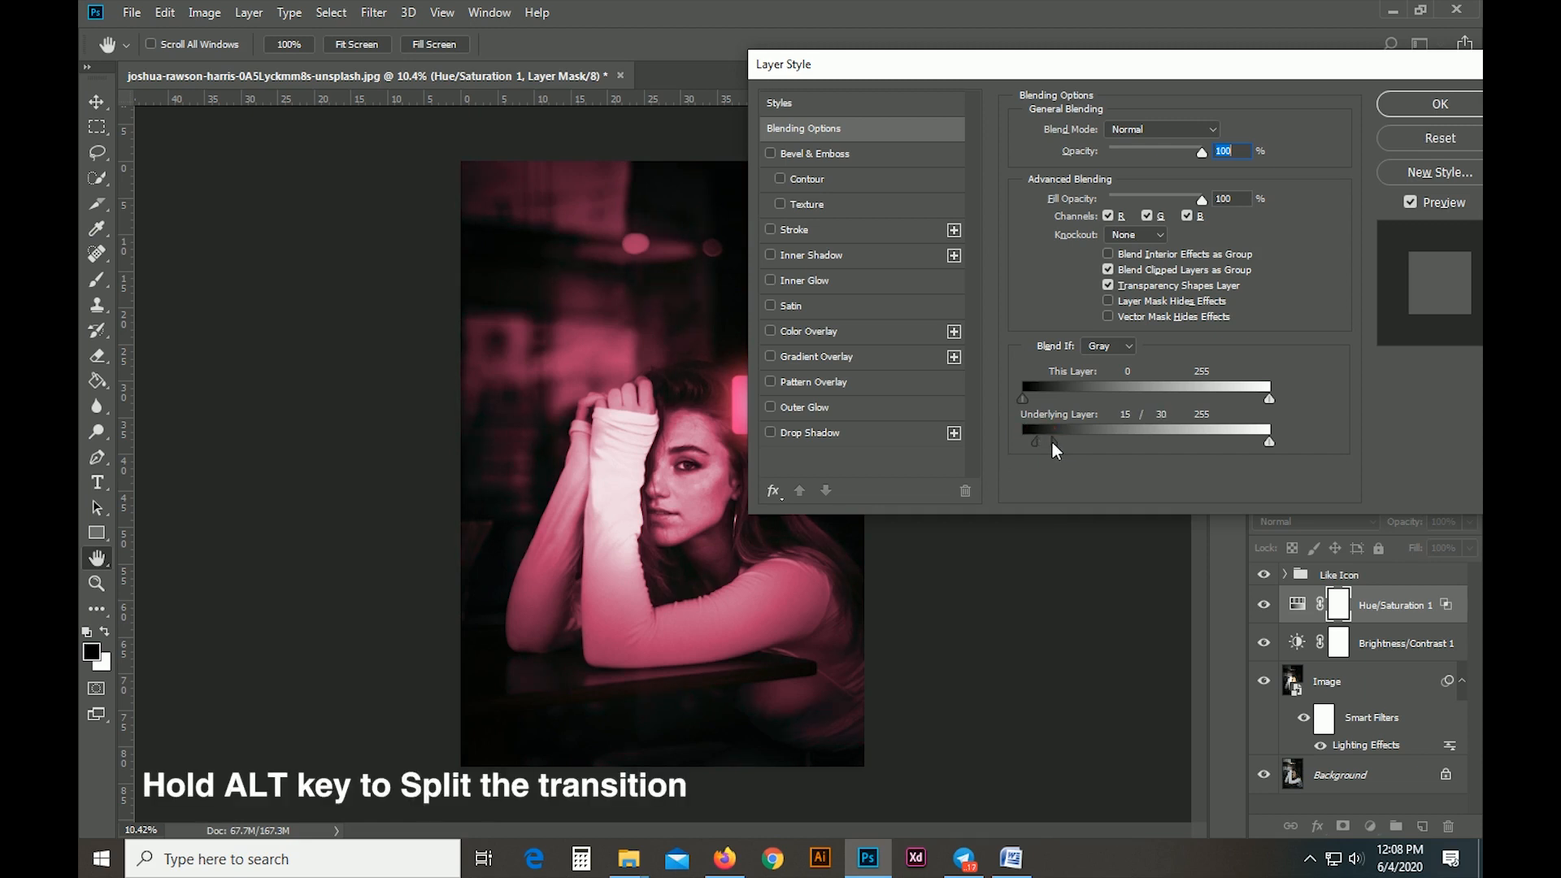
pyautogui.click(1423, 101)
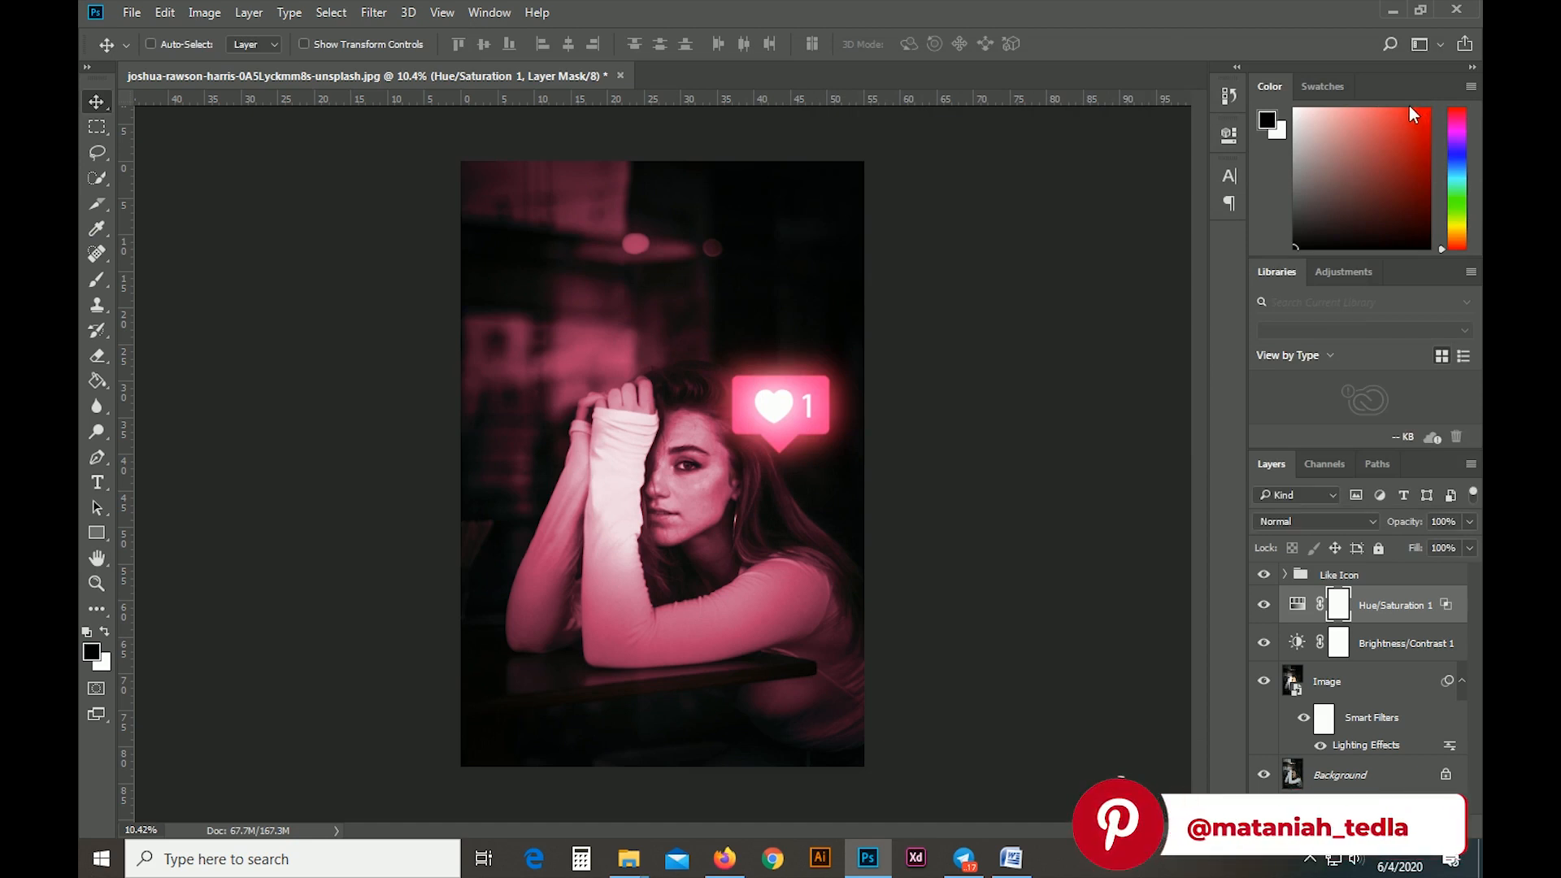
# Set the Hue/Saturation layer's blend mode to Color and compare the photo with and without the layer
pyautogui.click(1361, 524)
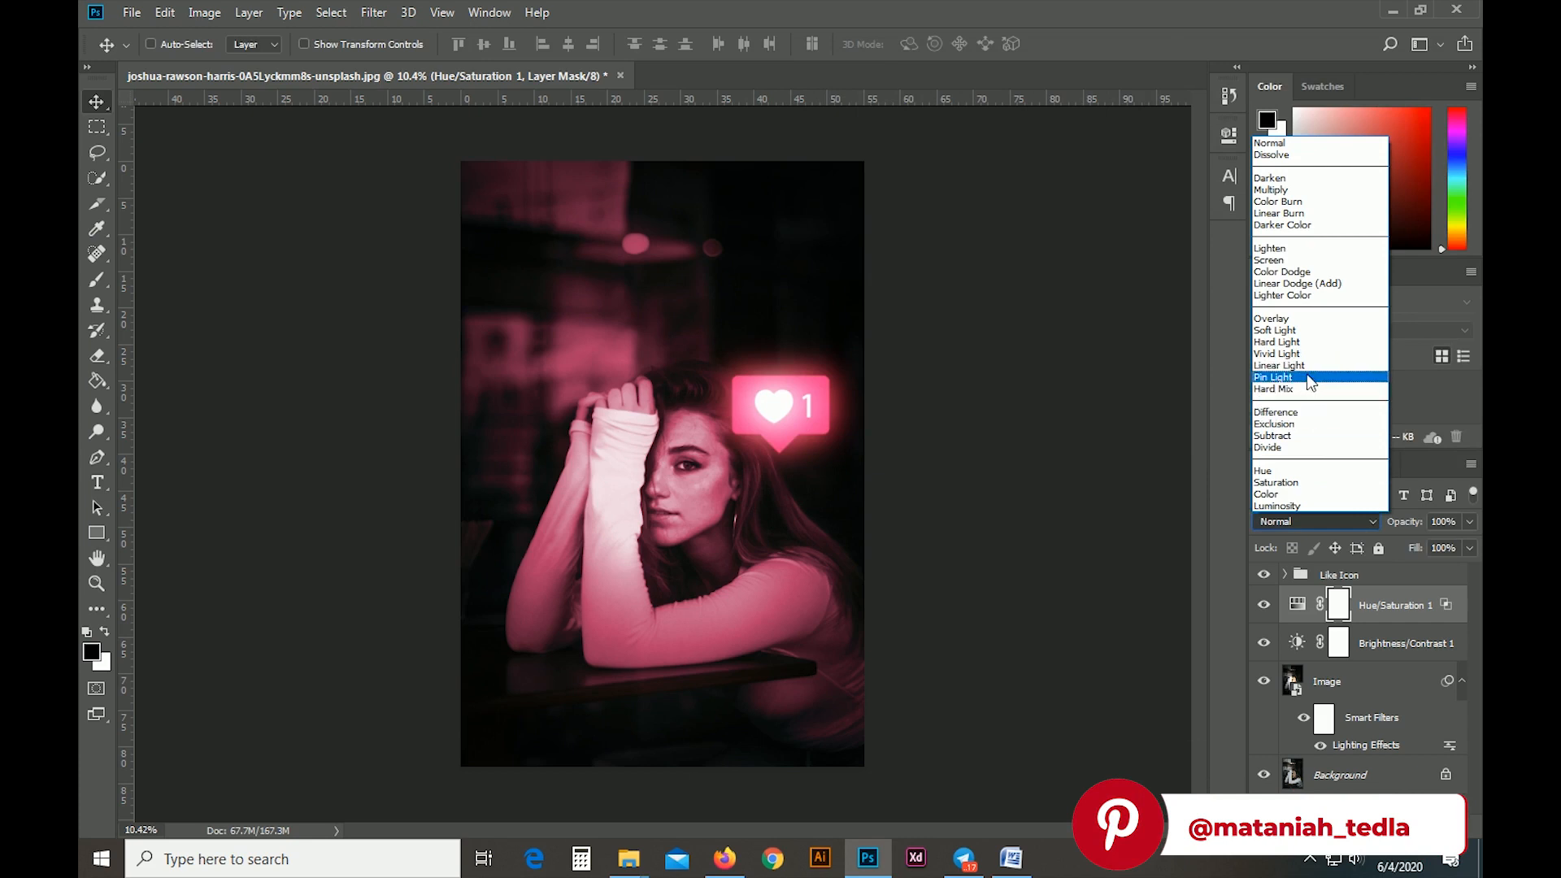
pyautogui.click(1295, 493)
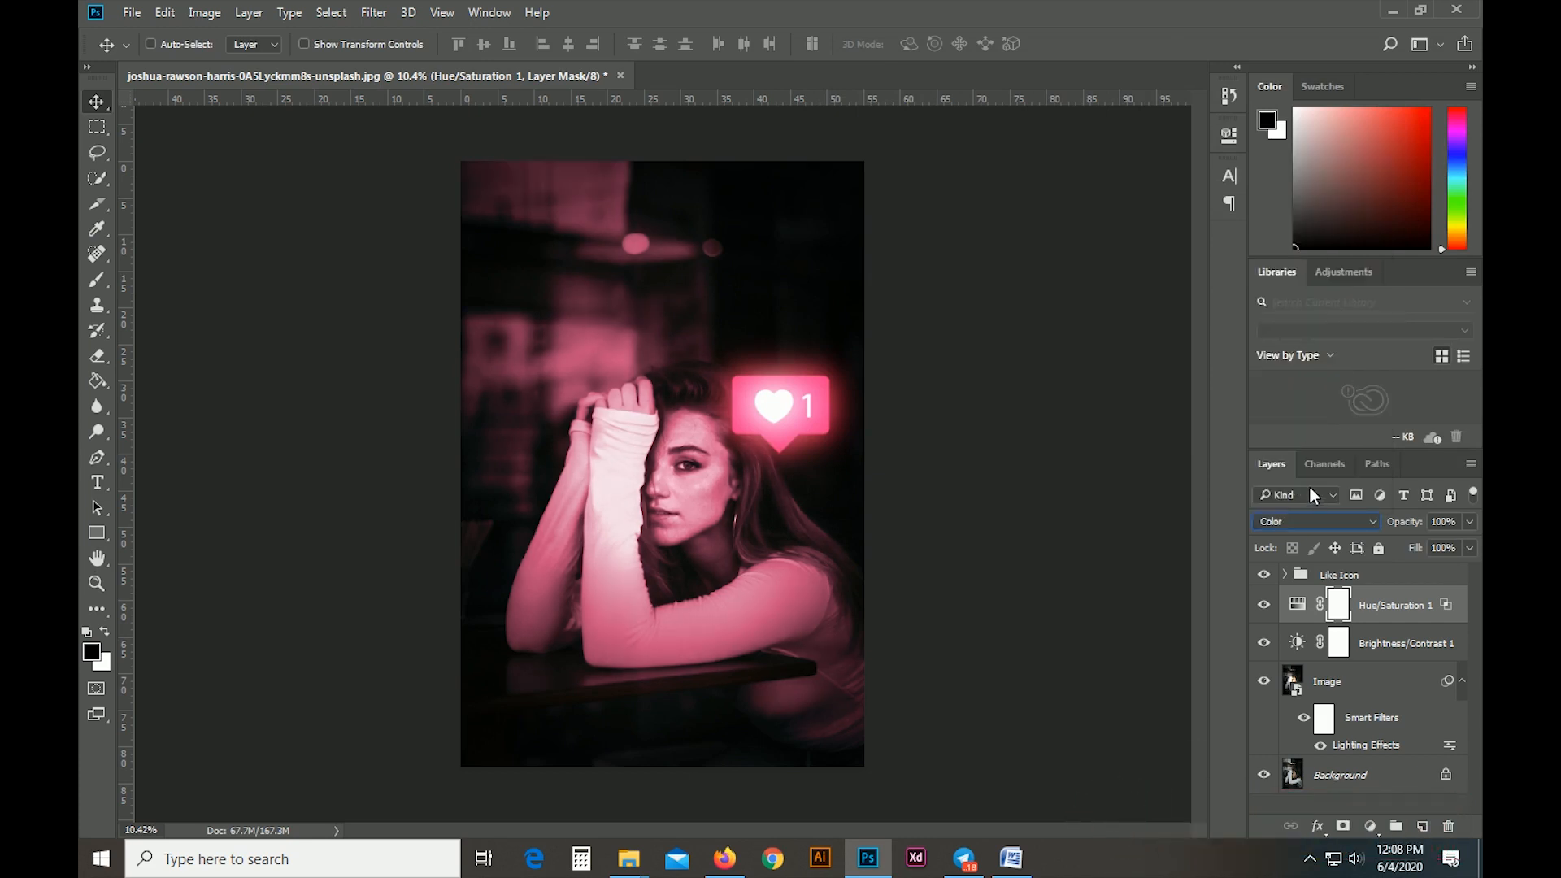
pyautogui.click(1264, 608)
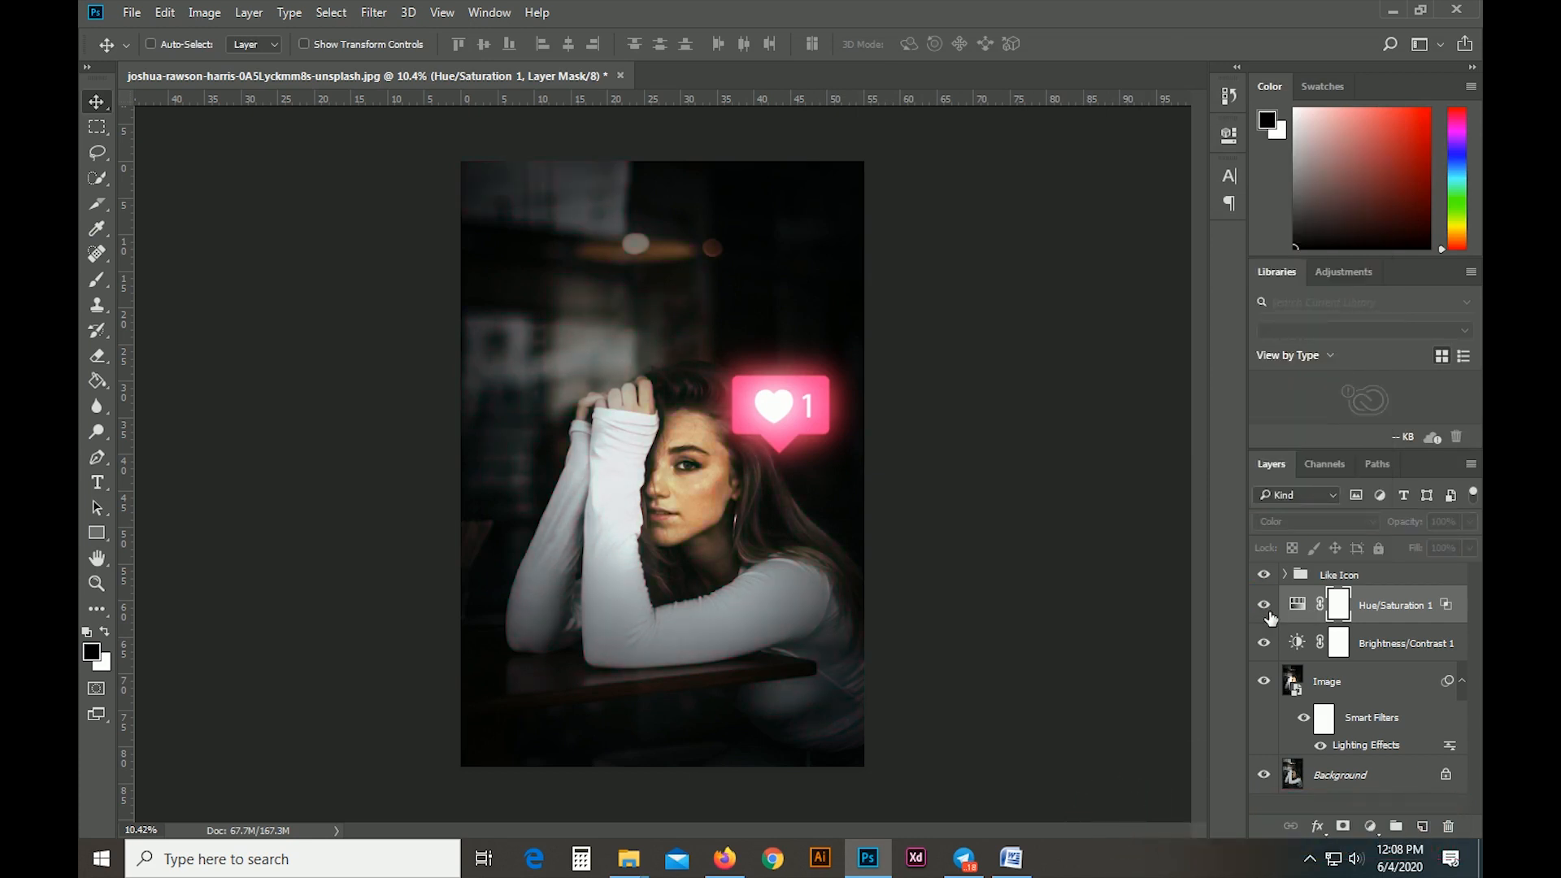
pyautogui.click(1265, 607)
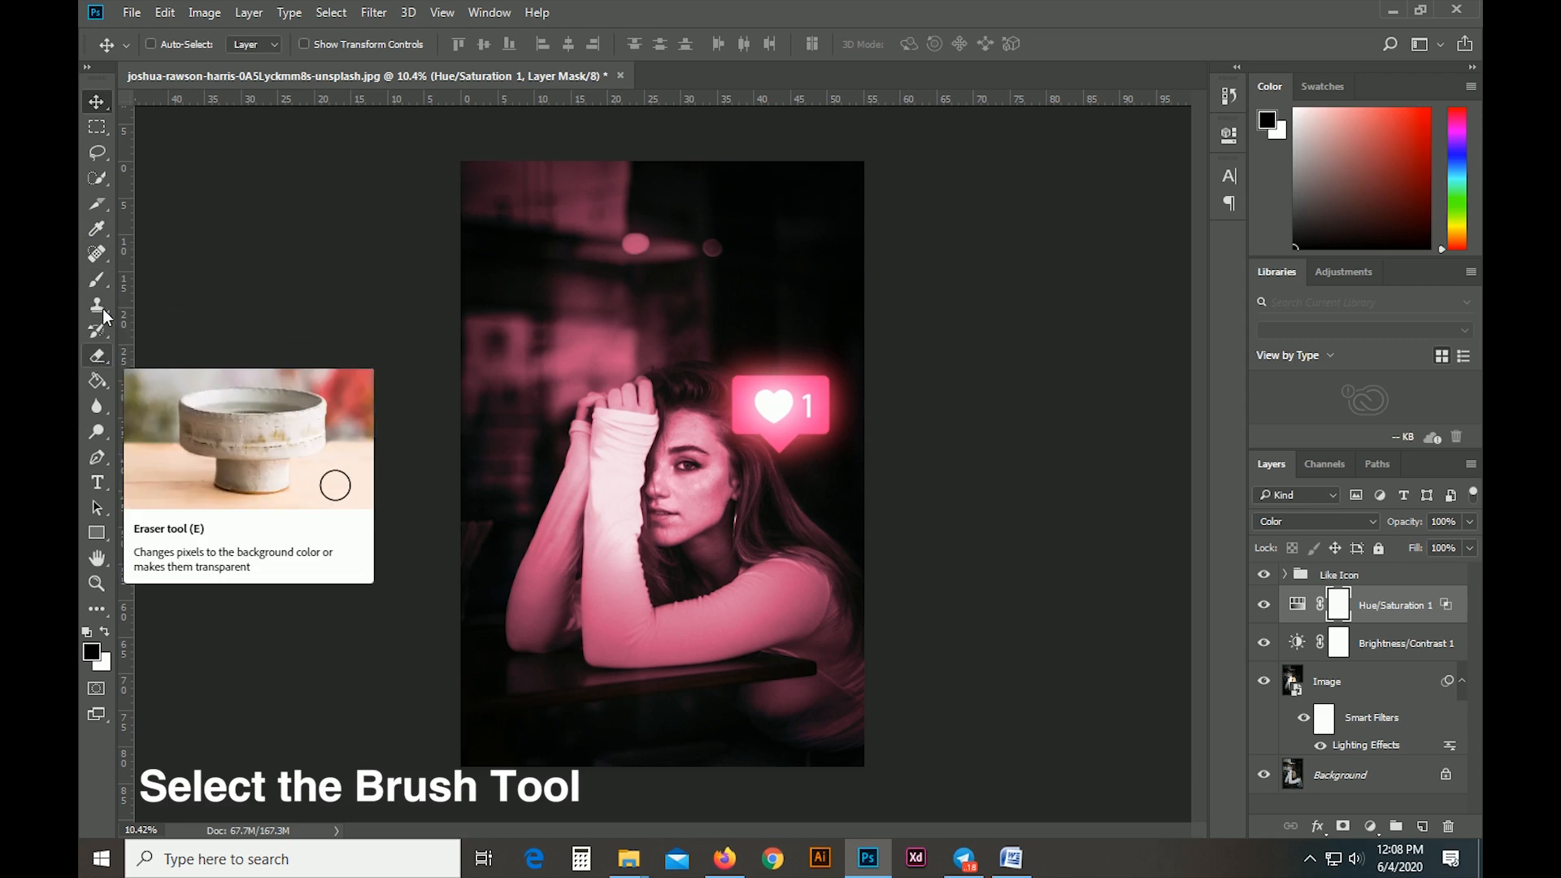
# Paint with a black brush on the Hue/Saturation layer mask to remove the pink tint from the background around the woman
pyautogui.click(97, 278)
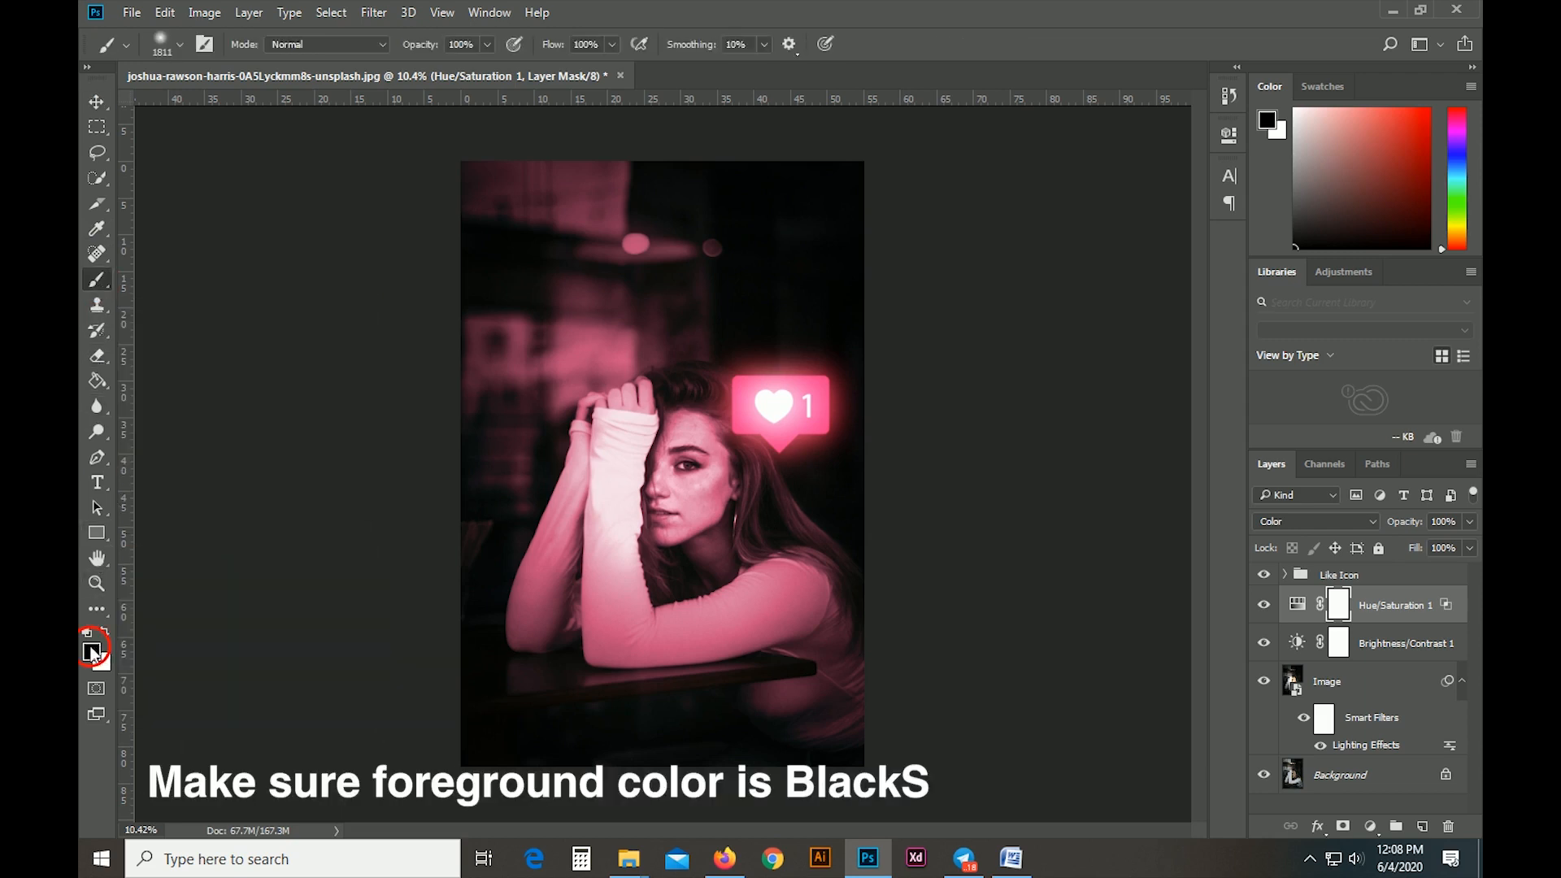
pyautogui.click(92, 651)
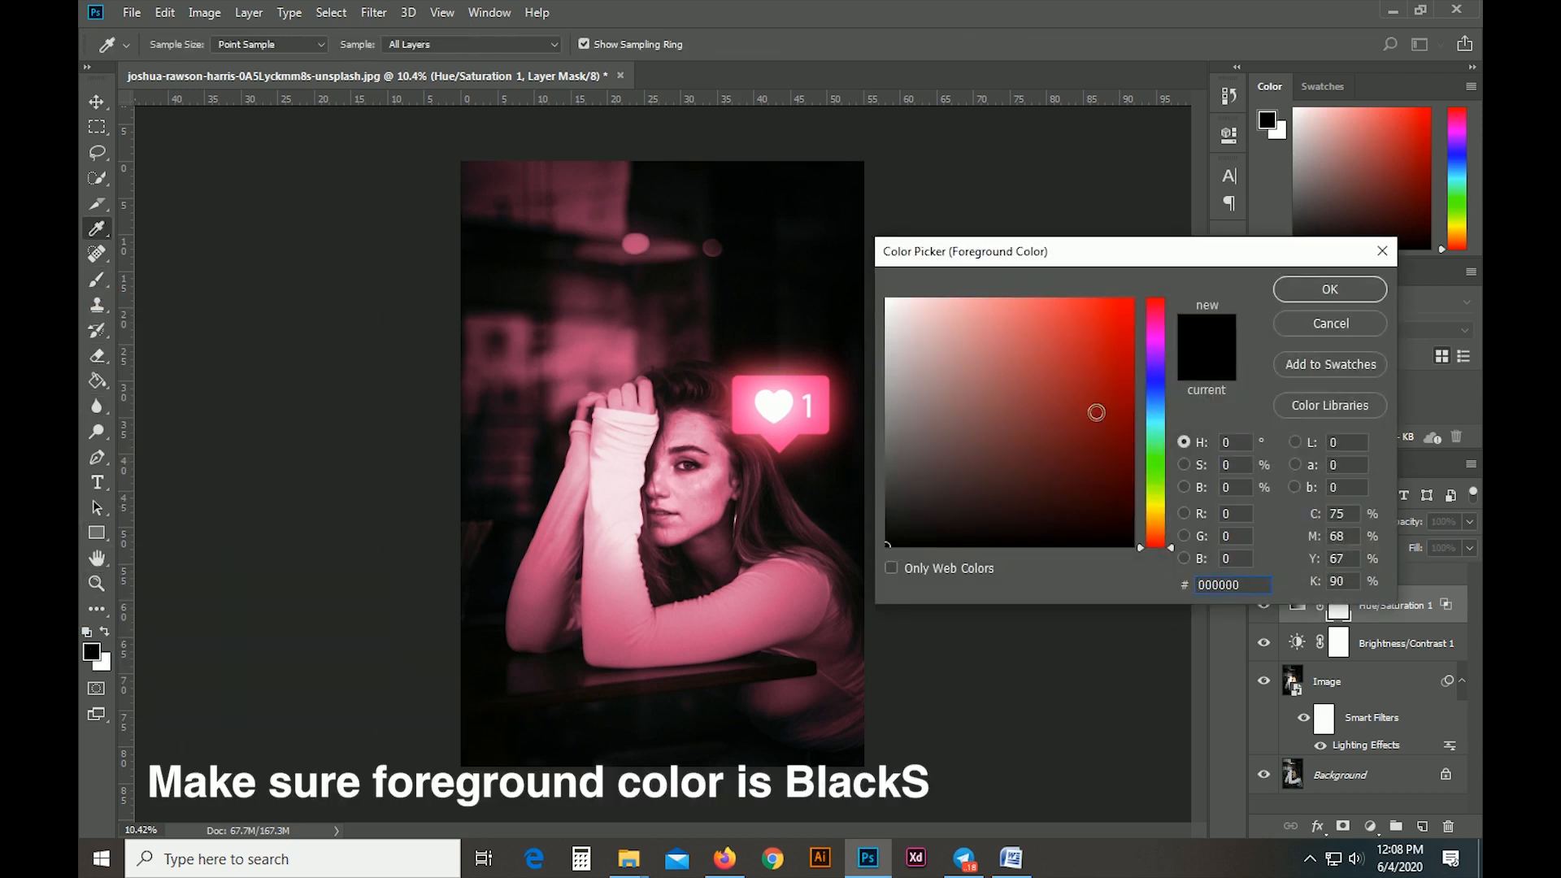
pyautogui.click(1307, 285)
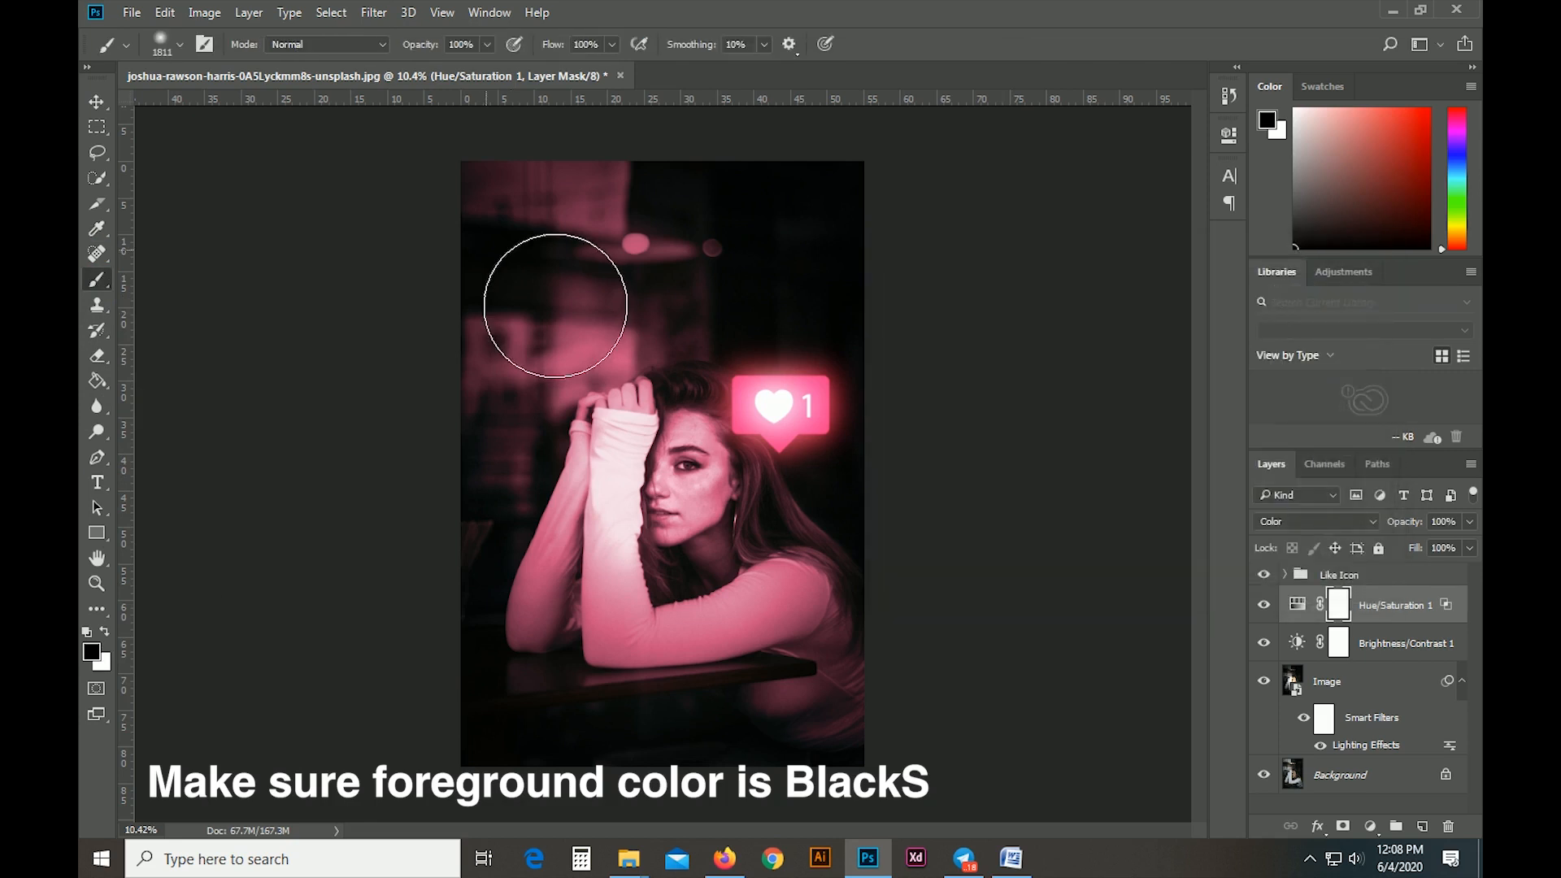
pyautogui.moveTo(748, 267)
pyautogui.mouseDown()
pyautogui.moveTo(529, 239)
pyautogui.moveTo(884, 265)
pyautogui.moveTo(590, 368)
pyautogui.moveTo(700, 349)
pyautogui.moveTo(634, 372)
pyautogui.moveTo(545, 451)
pyautogui.moveTo(595, 411)
pyautogui.moveTo(562, 454)
pyautogui.moveTo(734, 353)
pyautogui.moveTo(800, 351)
pyautogui.moveTo(688, 346)
pyautogui.moveTo(588, 381)
pyautogui.moveTo(505, 605)
pyautogui.moveTo(564, 494)
pyautogui.mouseUp()
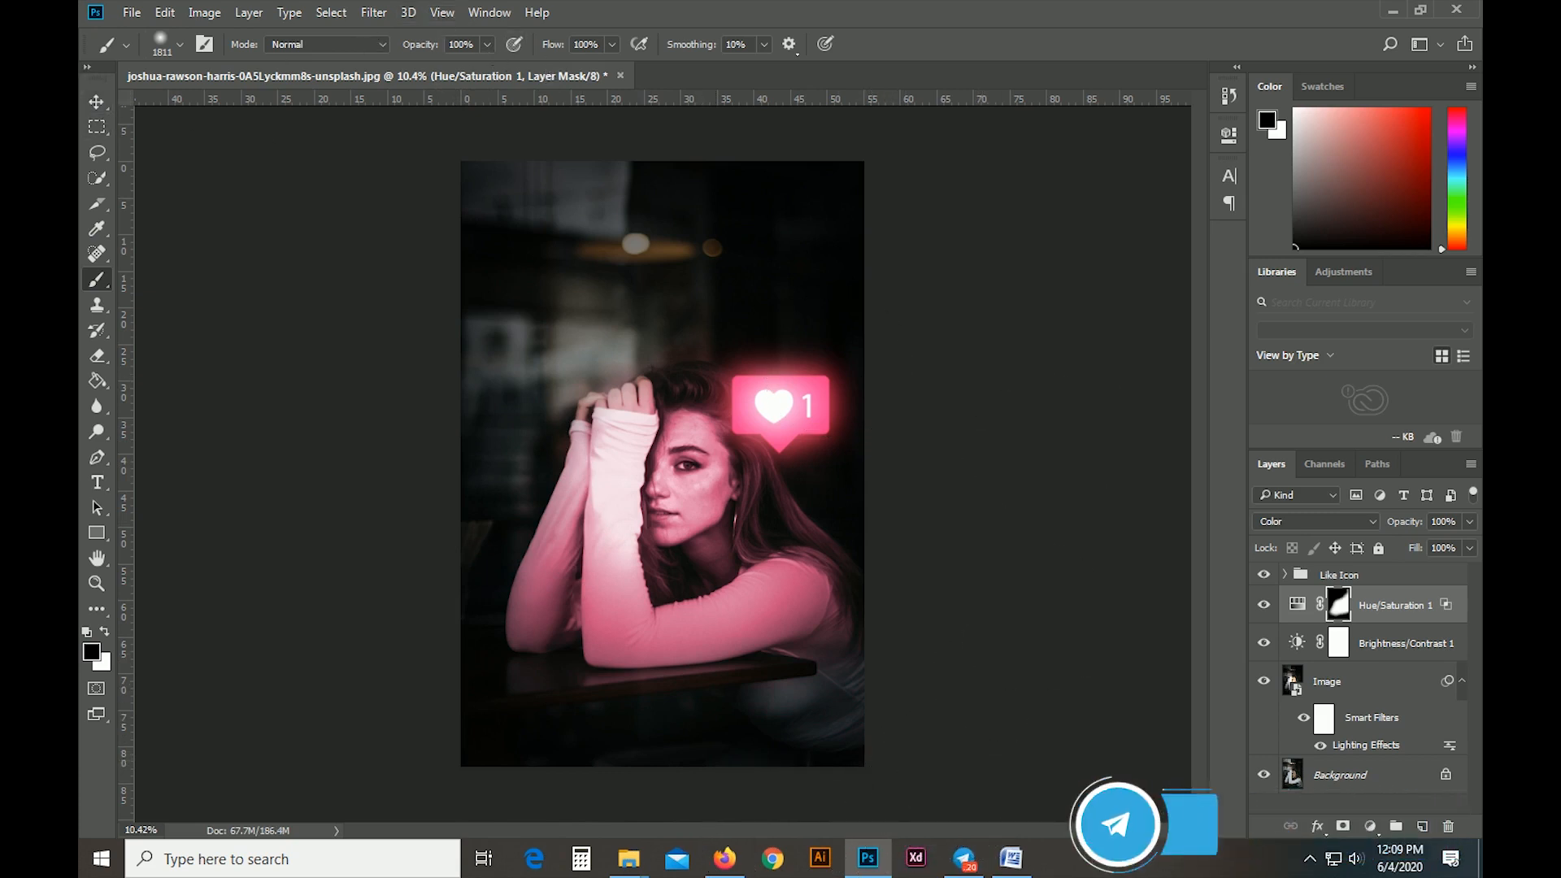
pyautogui.click(96, 102)
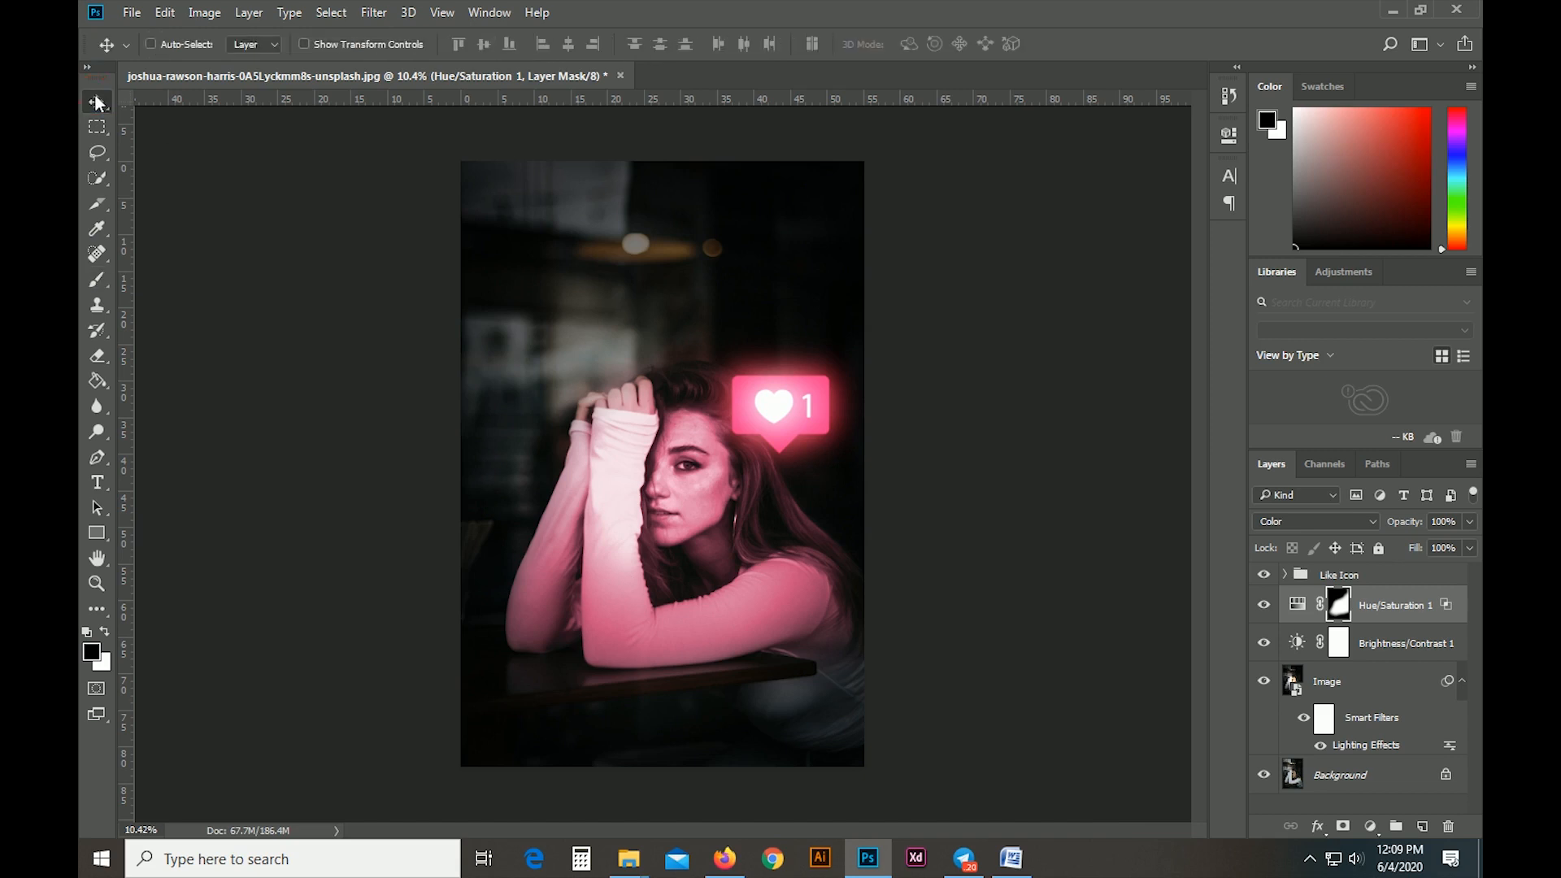
# Set the Hue/Saturation layer's opacity to 75% and compare the photo with and without the layer
pyautogui.click(1470, 521)
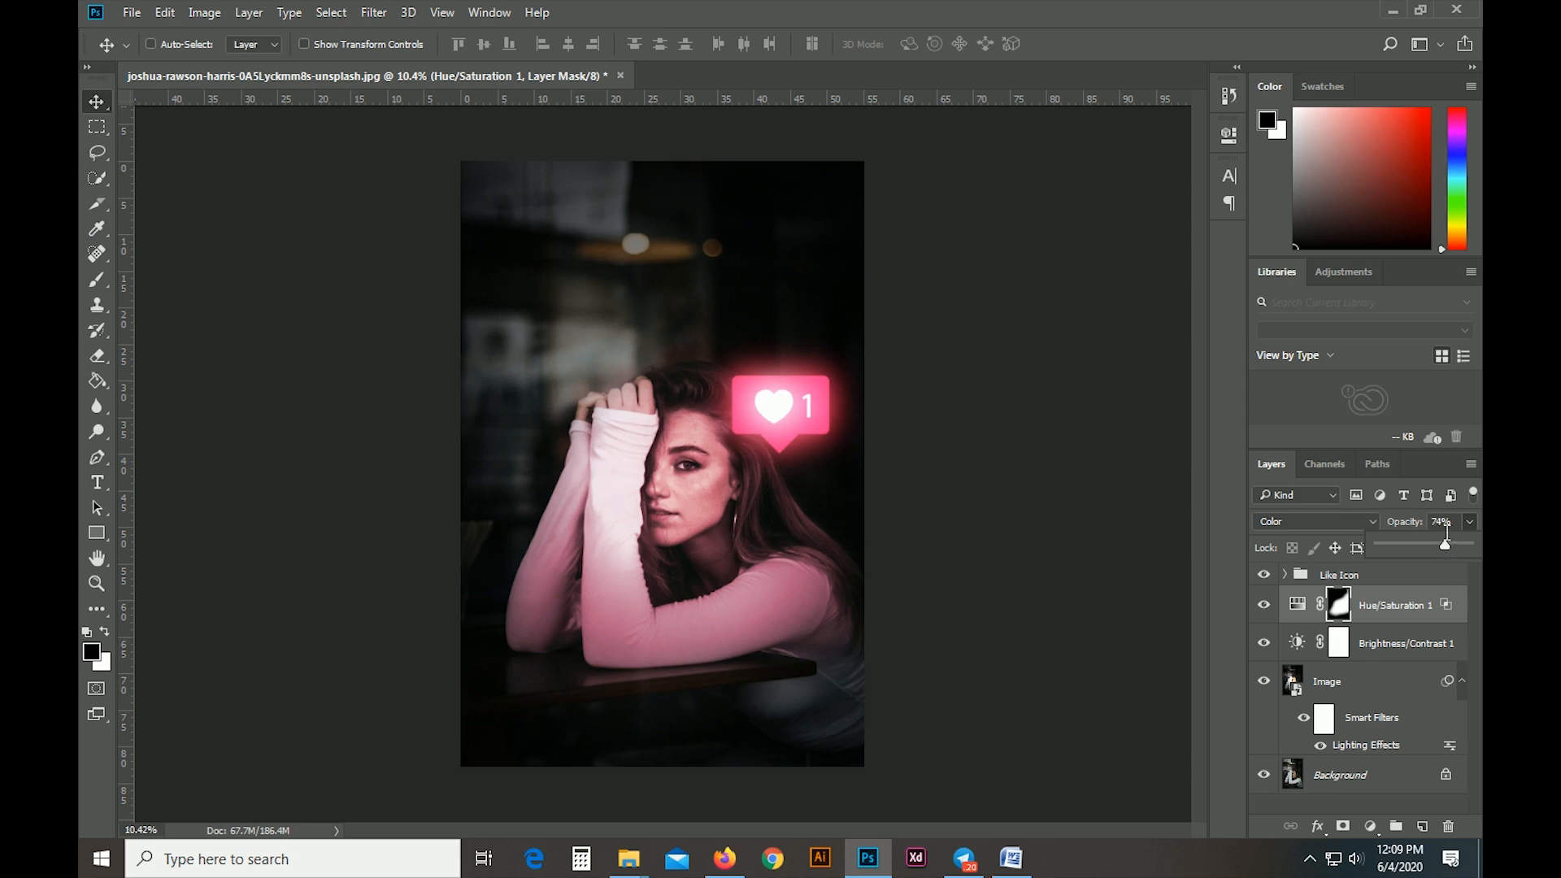
pyautogui.click(1446, 527)
pyautogui.write('4')
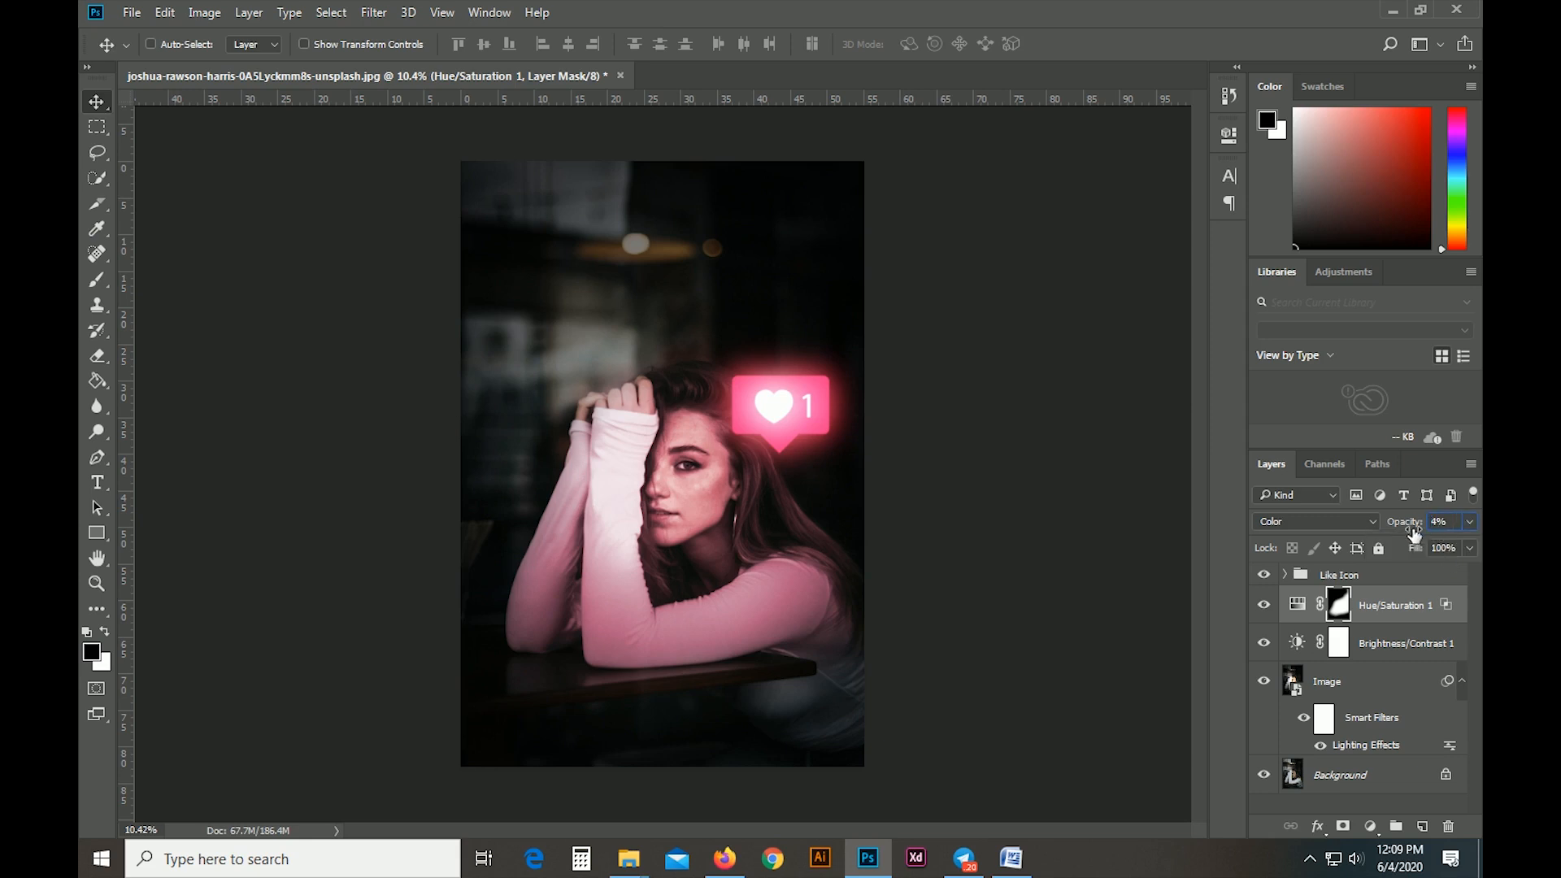
pyautogui.press('BackSpace')
pyautogui.write('75')
pyautogui.press('Return')
pyautogui.click(1298, 605)
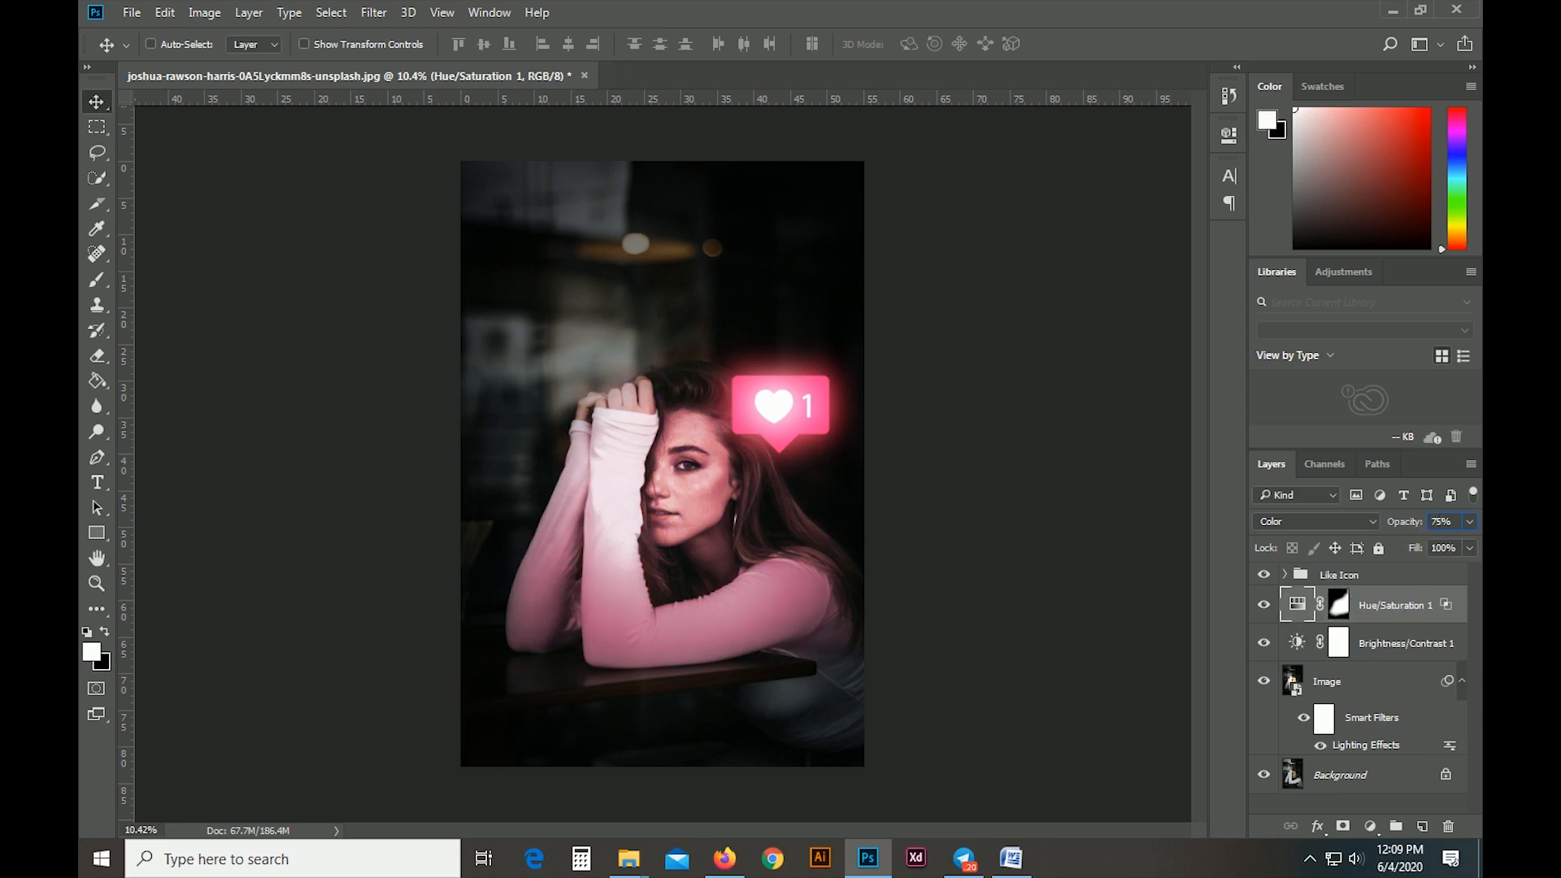
pyautogui.click(1263, 605)
pyautogui.click(1271, 612)
pyautogui.click(1271, 611)
pyautogui.click(1270, 611)
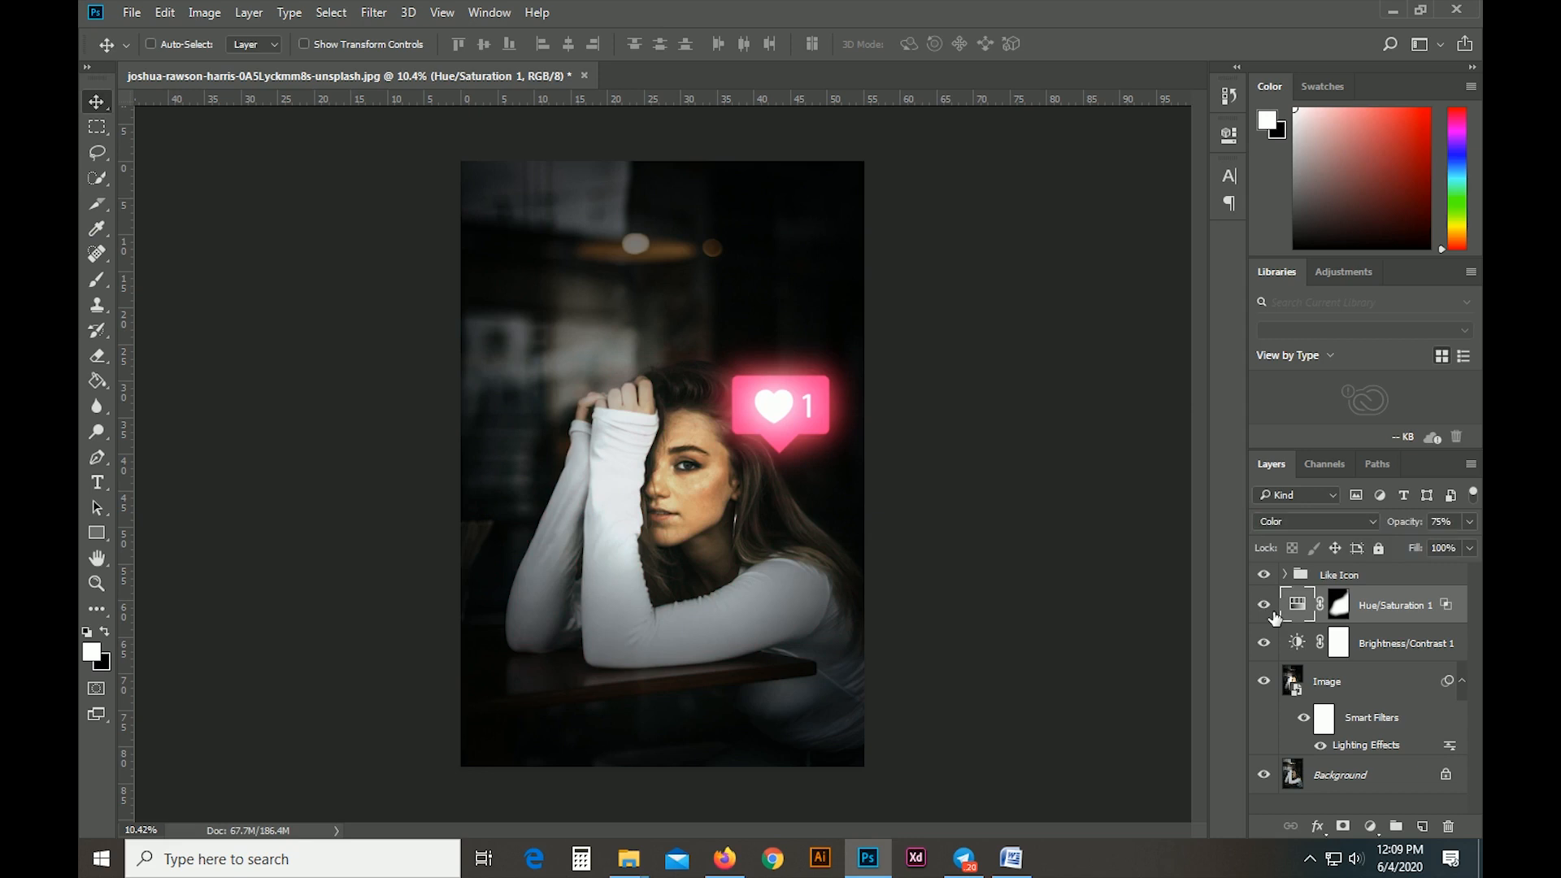
# Group the Hue/Saturation, Brightness/Contrast and Image layers and name the group Image Editing
pyautogui.click(1410, 648)
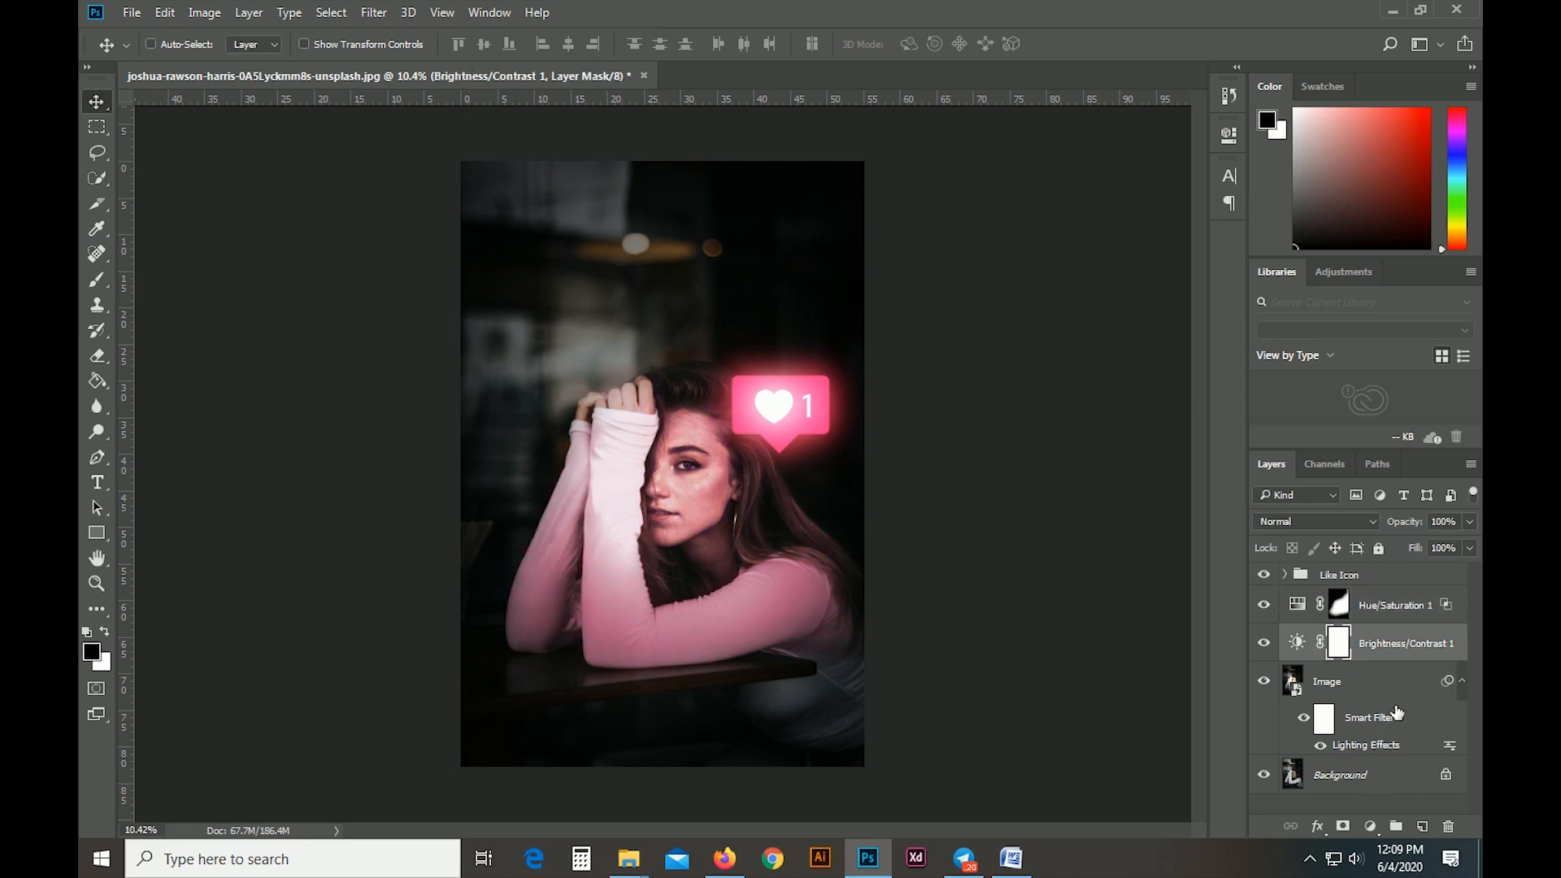
pyautogui.click(1396, 713)
pyautogui.click(1384, 606)
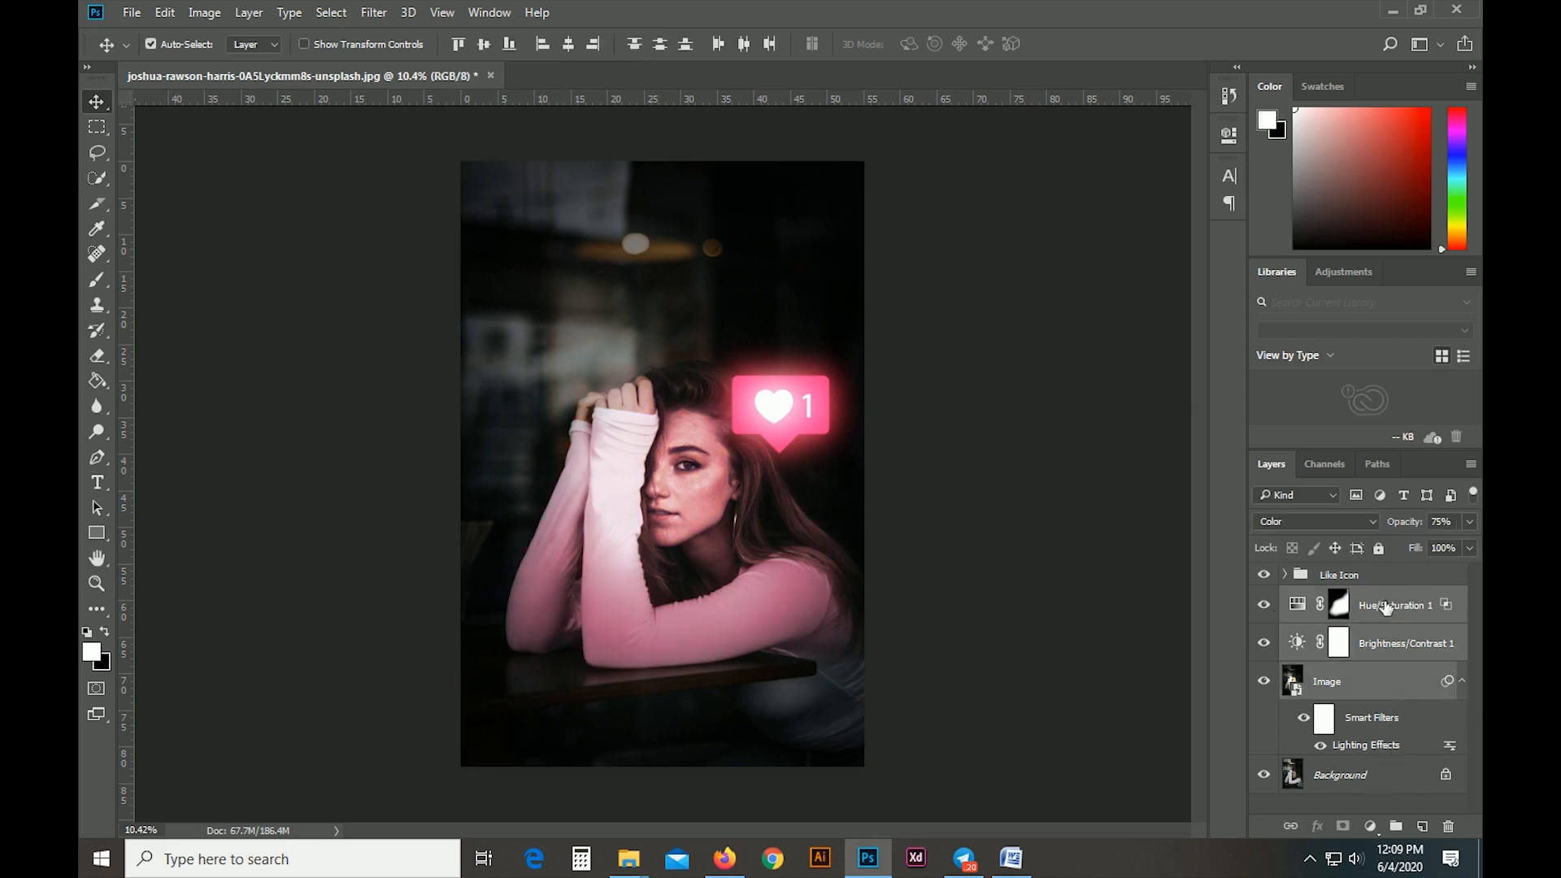
pyautogui.hotkey('ctrl', 'g')
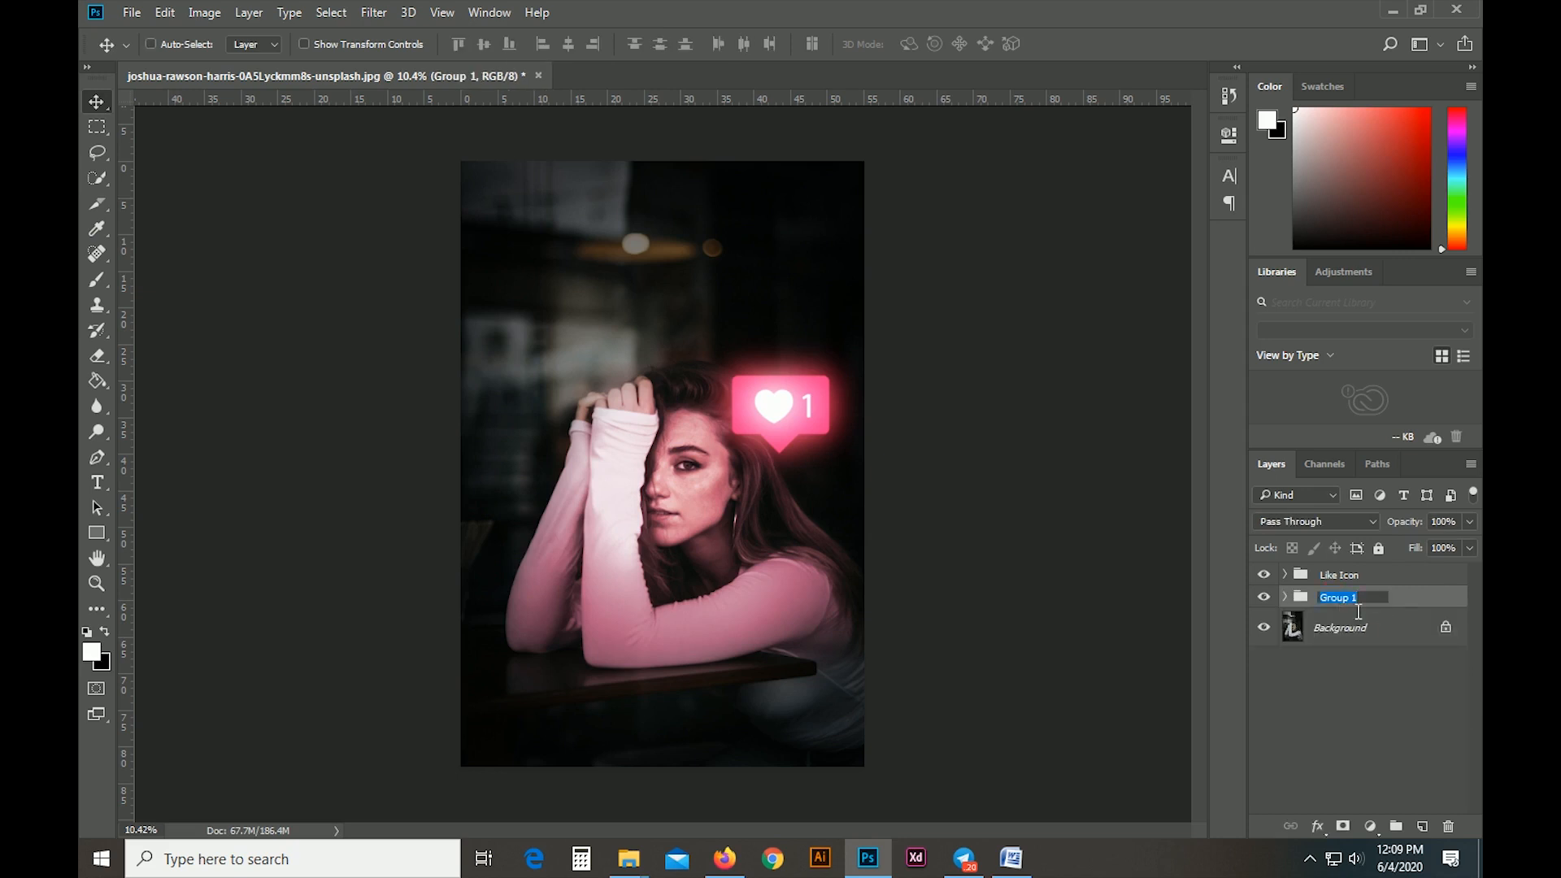
pyautogui.write('Image Editing')
pyautogui.press('Return')
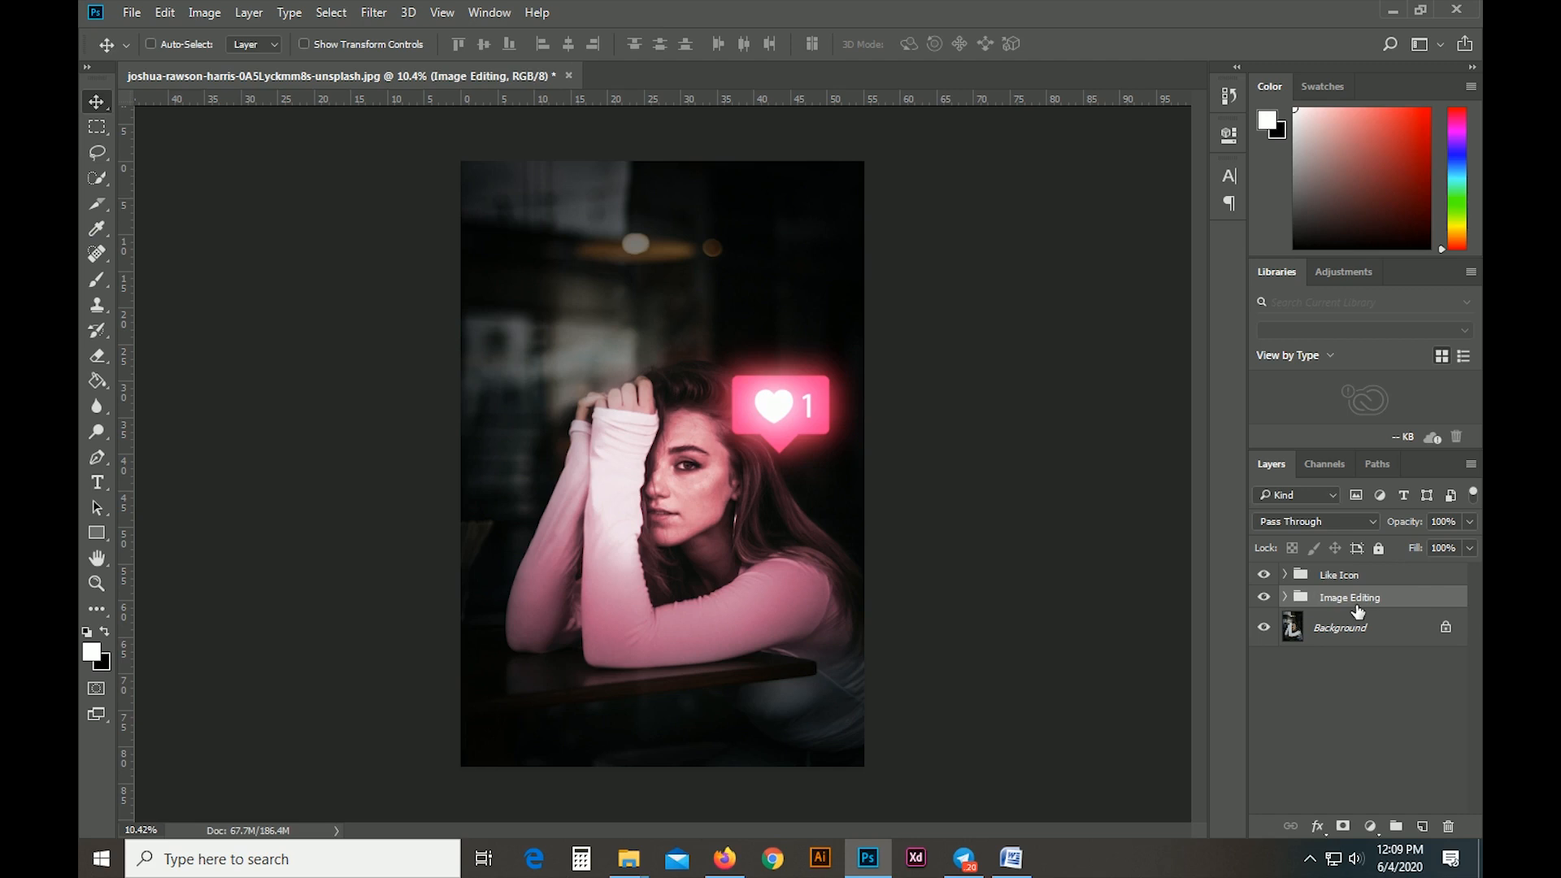
pyautogui.click(1382, 576)
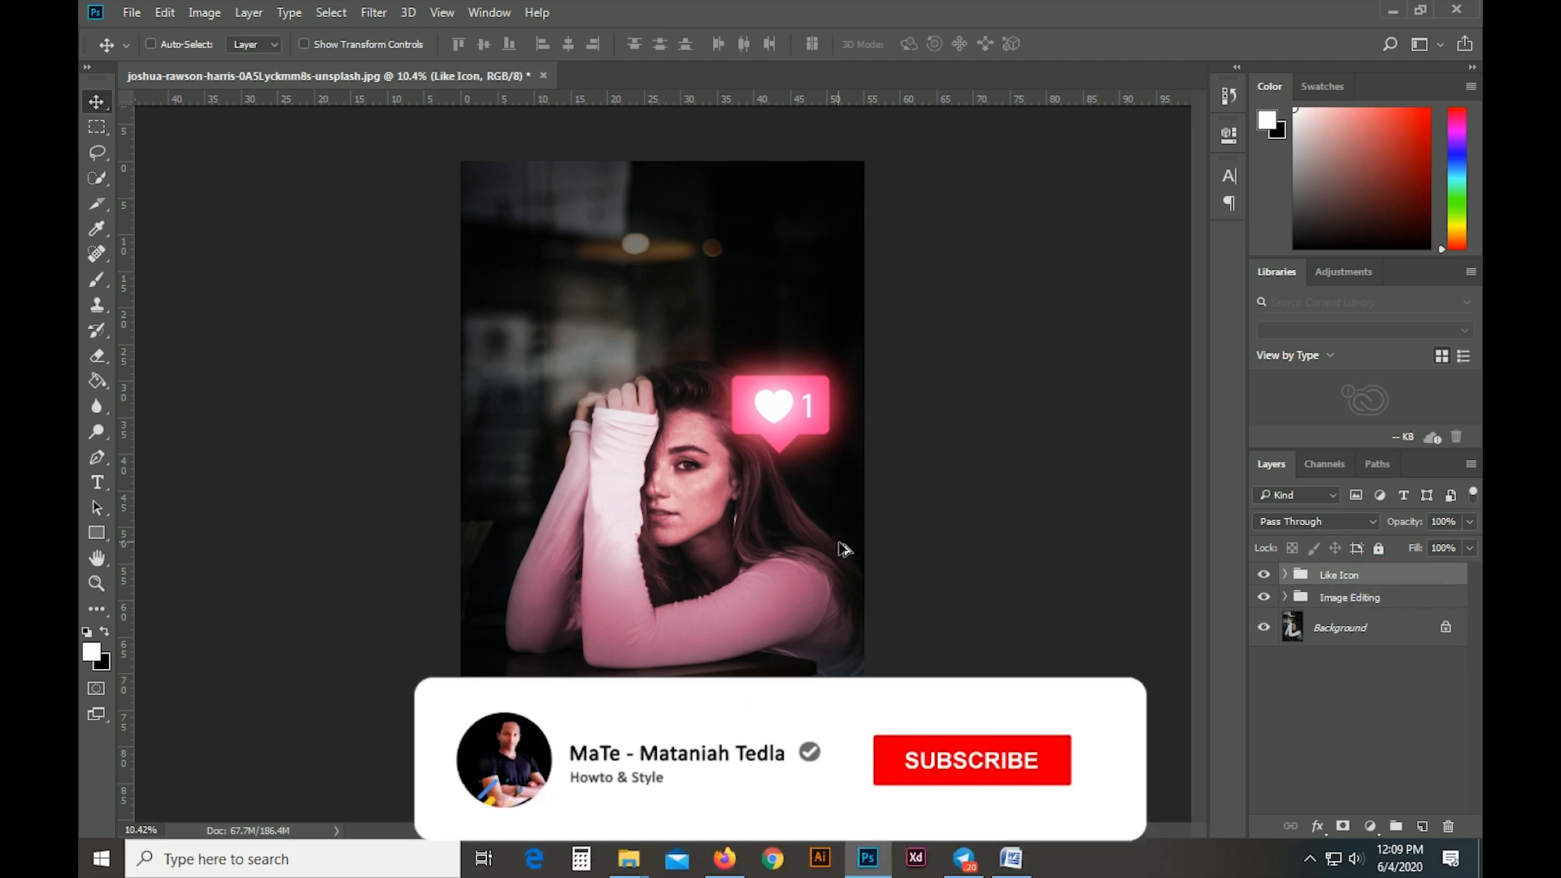
pyautogui.scroll(-2, 839, 543)
pyautogui.scroll(3, 839, 543)
pyautogui.scroll(-1, 839, 543)
pyautogui.scroll(3, 839, 543)
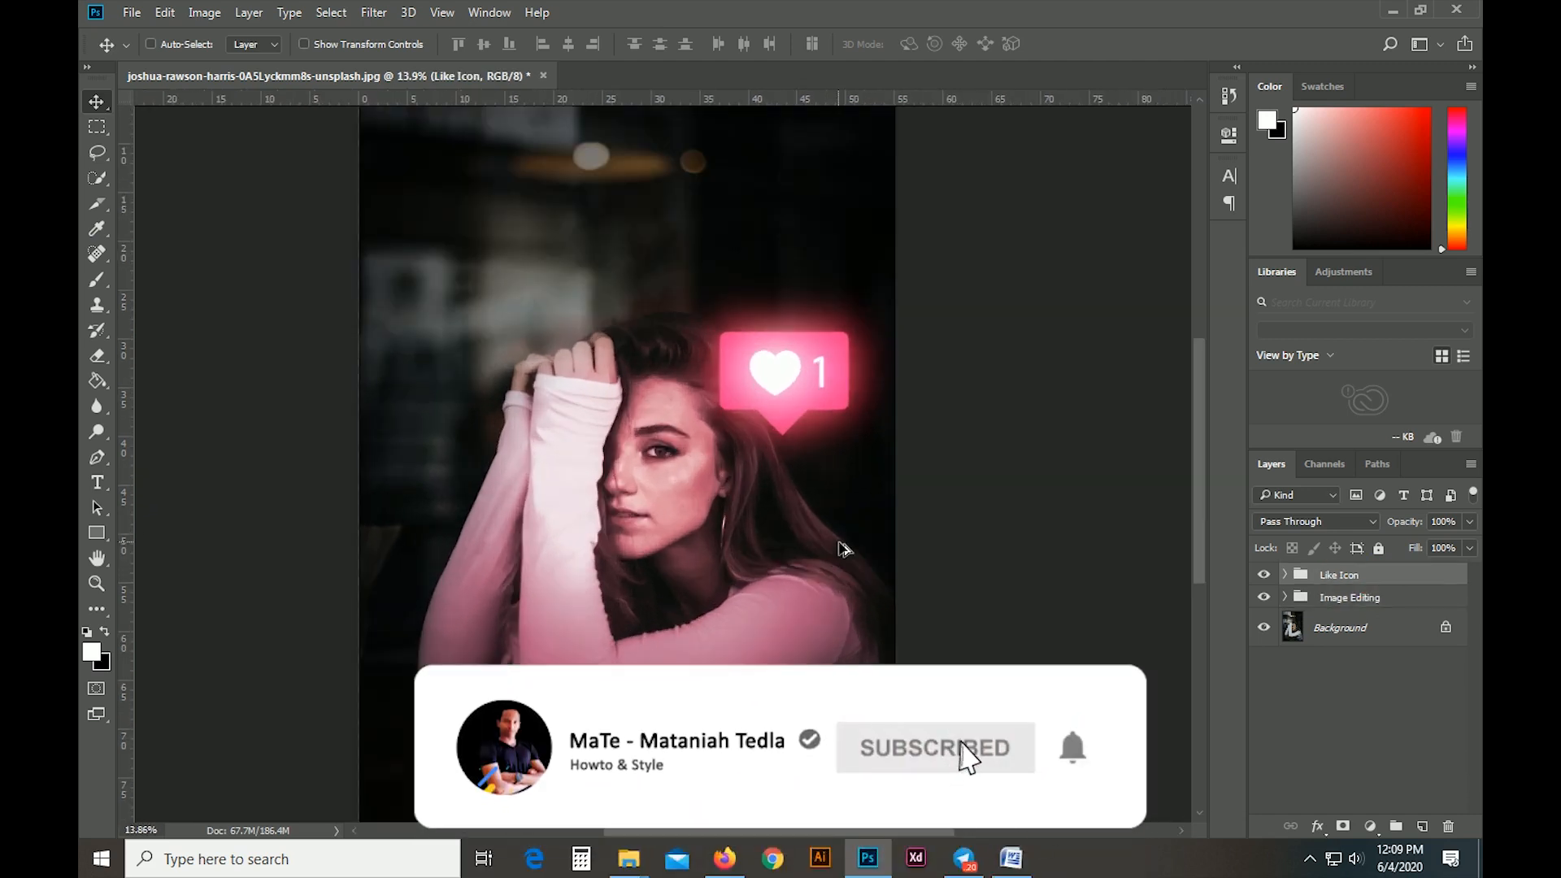
pyautogui.scroll(-3, 844, 548)
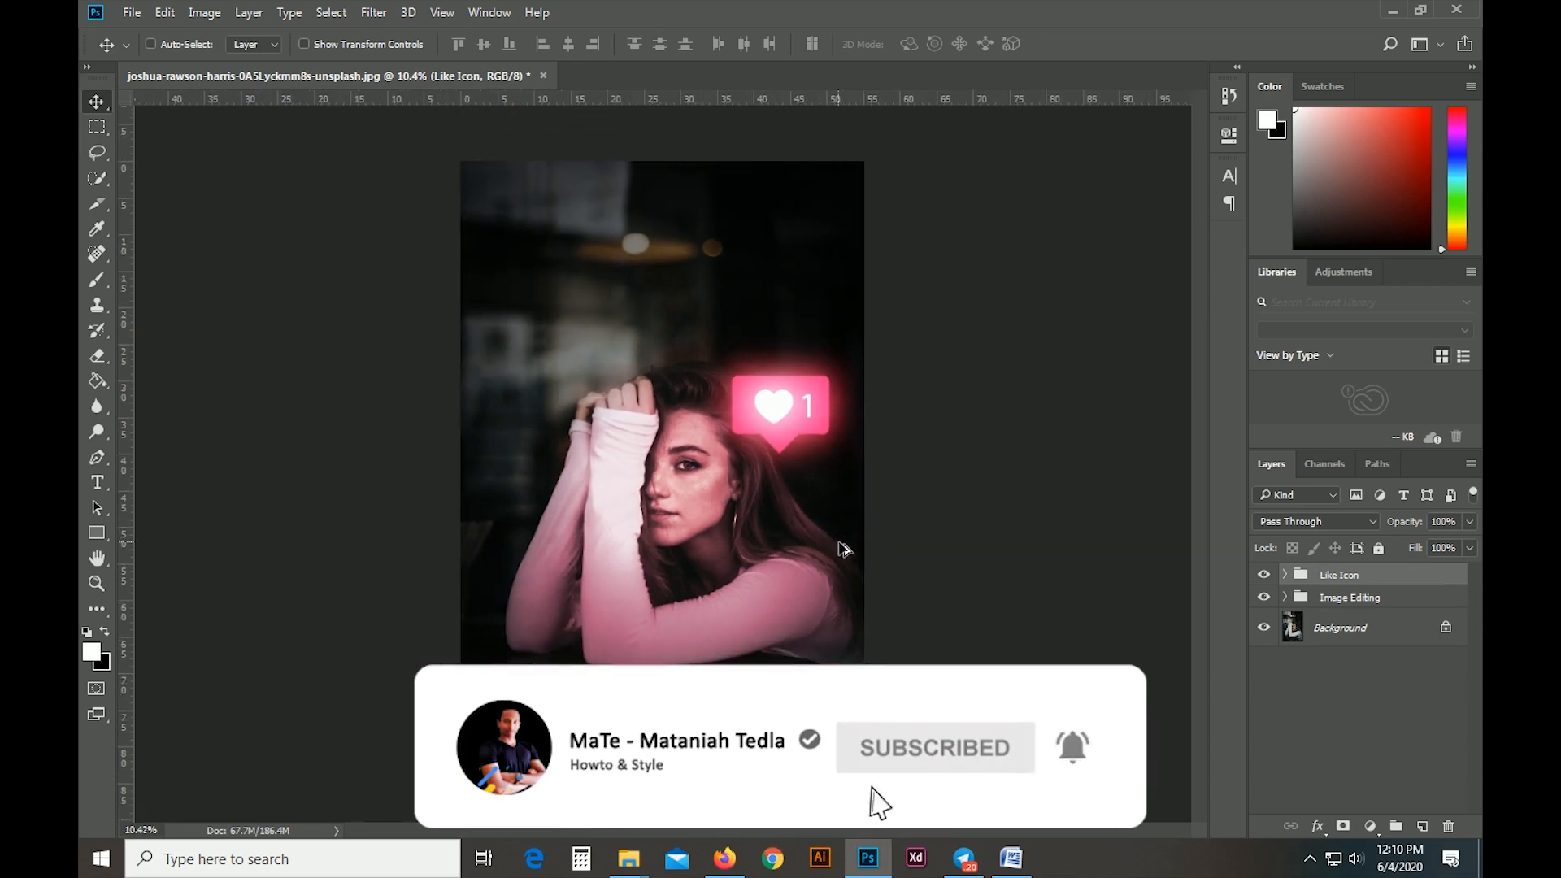